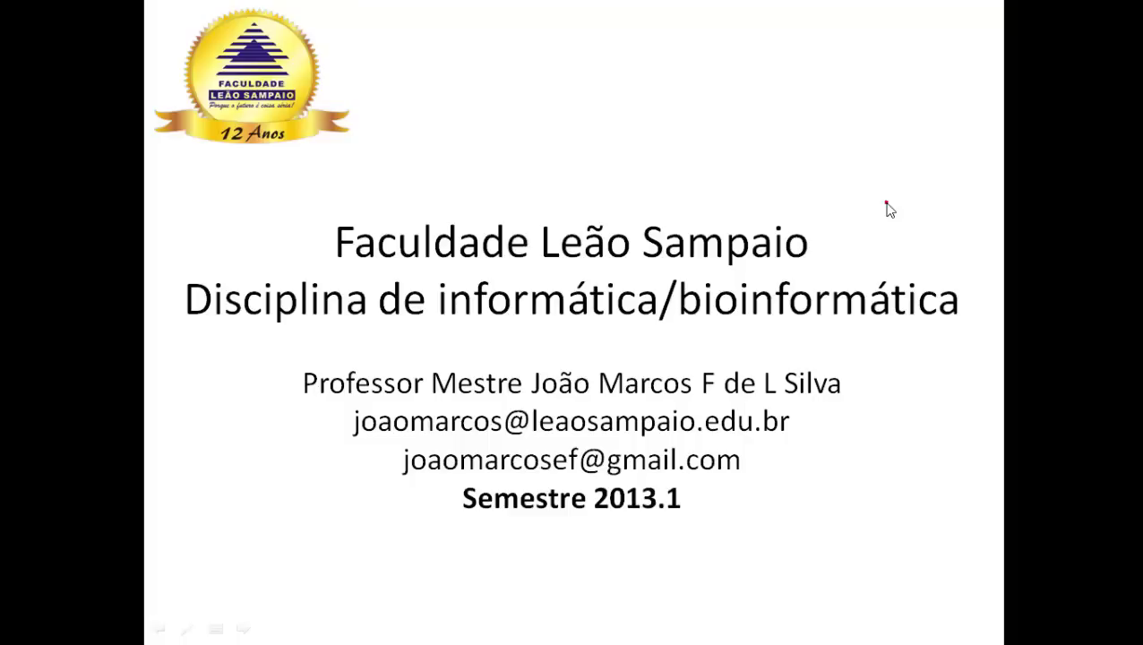
- Advance the PowerPoint slideshow to the 'Material de apoio' slide listing the Excel topics
left_click(885, 202)
left_click(499, 287)
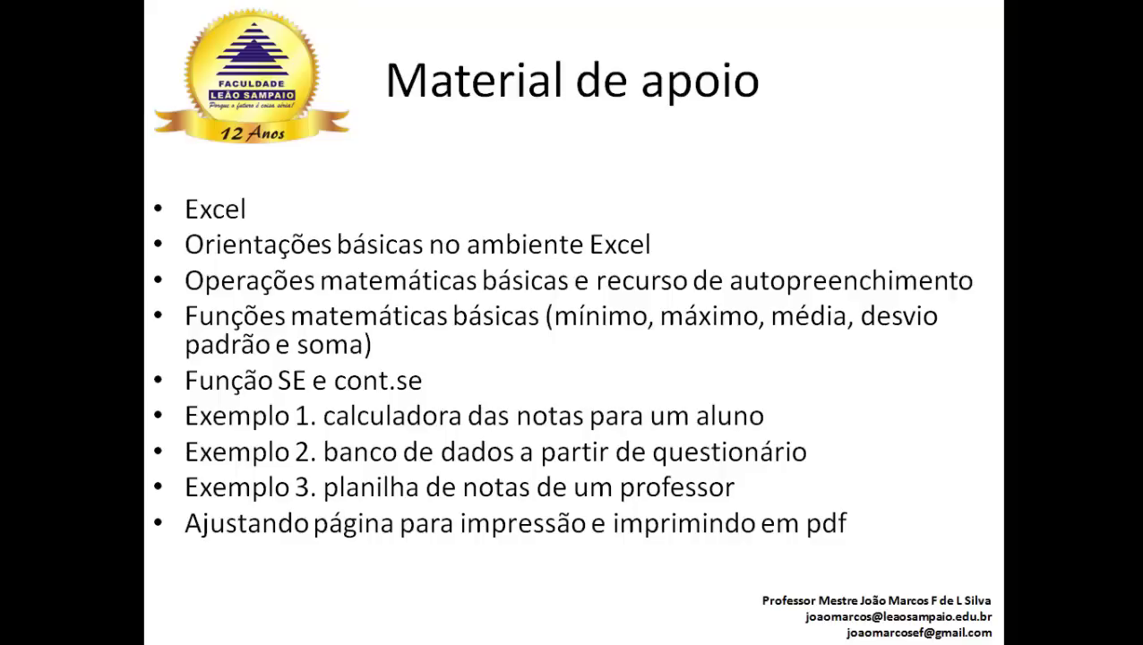
key("alt+Tab")
key("alt+Tab")
key("alt+Tab")
key("alt+Tab")
key("alt+Tab")
key("alt+Tab")
key("alt+Tab")
key("alt+Tab")
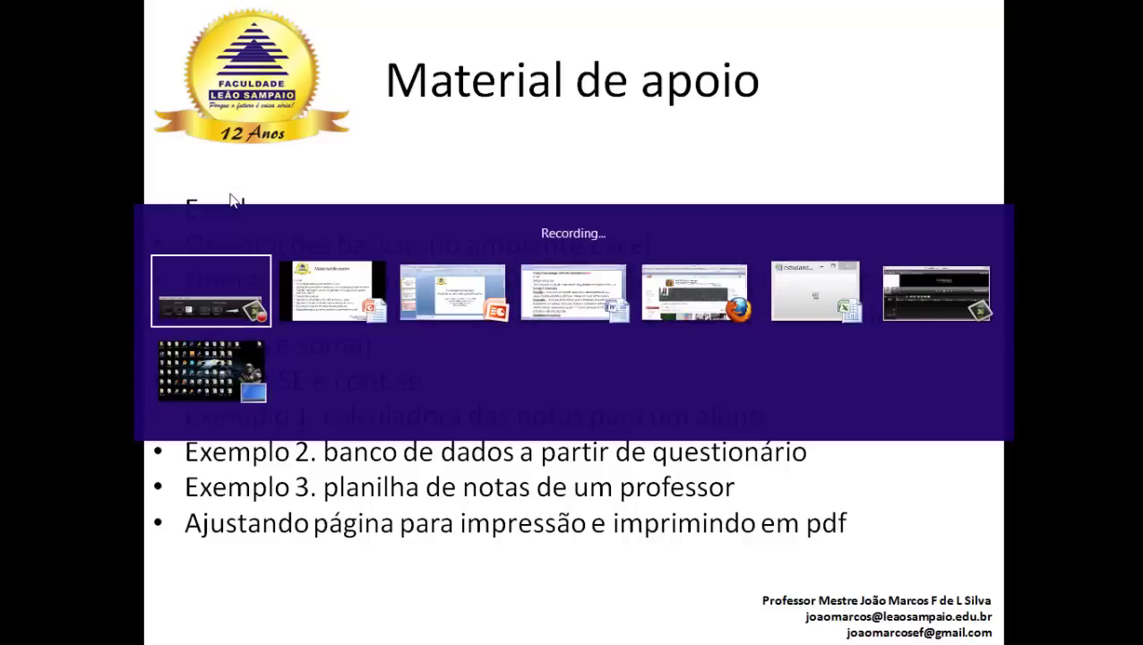
key("alt+Tab")
key("alt+Tab")
key("alt+Tab")
key("alt+Tab")
key("alt+Tab")
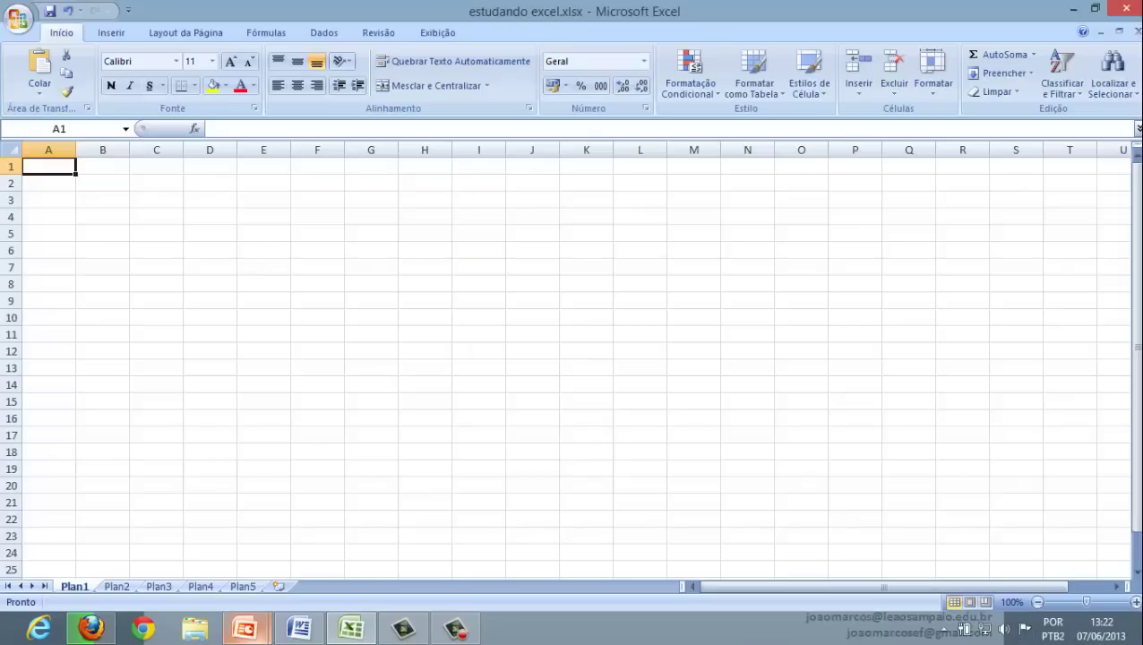
- Minimize the Excel, PowerPoint and Word windows
left_click(1134, 632)
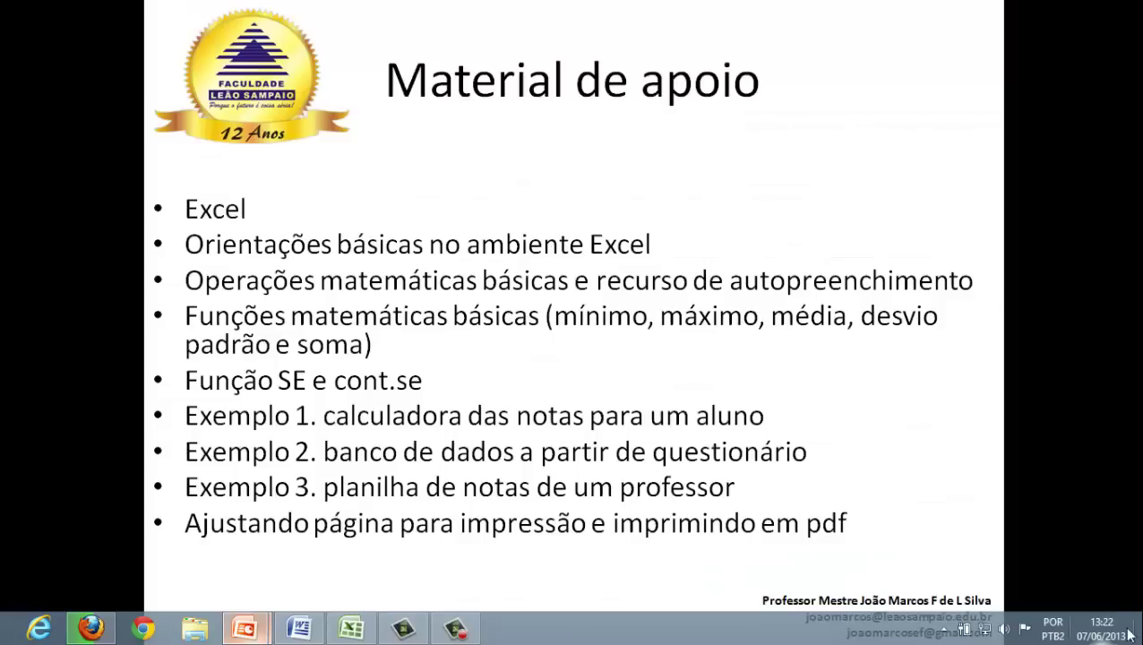
left_click(1132, 634)
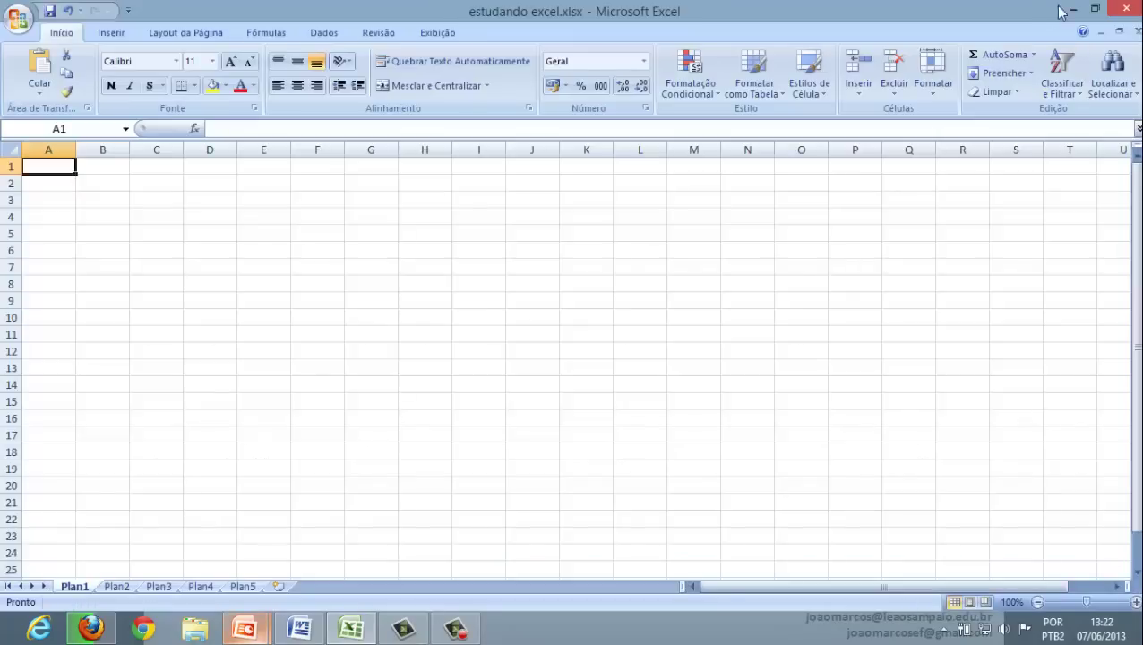
left_click(1071, 10)
left_click(1069, 10)
left_click(1068, 10)
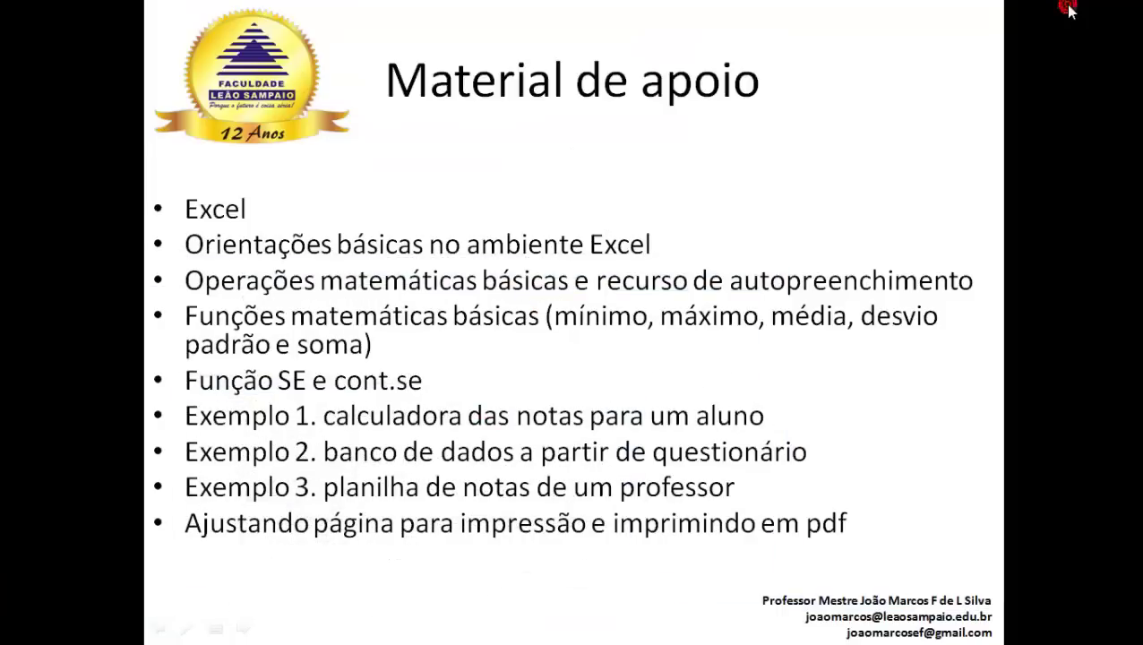
- Bring Word forward, then open File Explorer at the Área de Trabalho folder
key("alt+Tab")
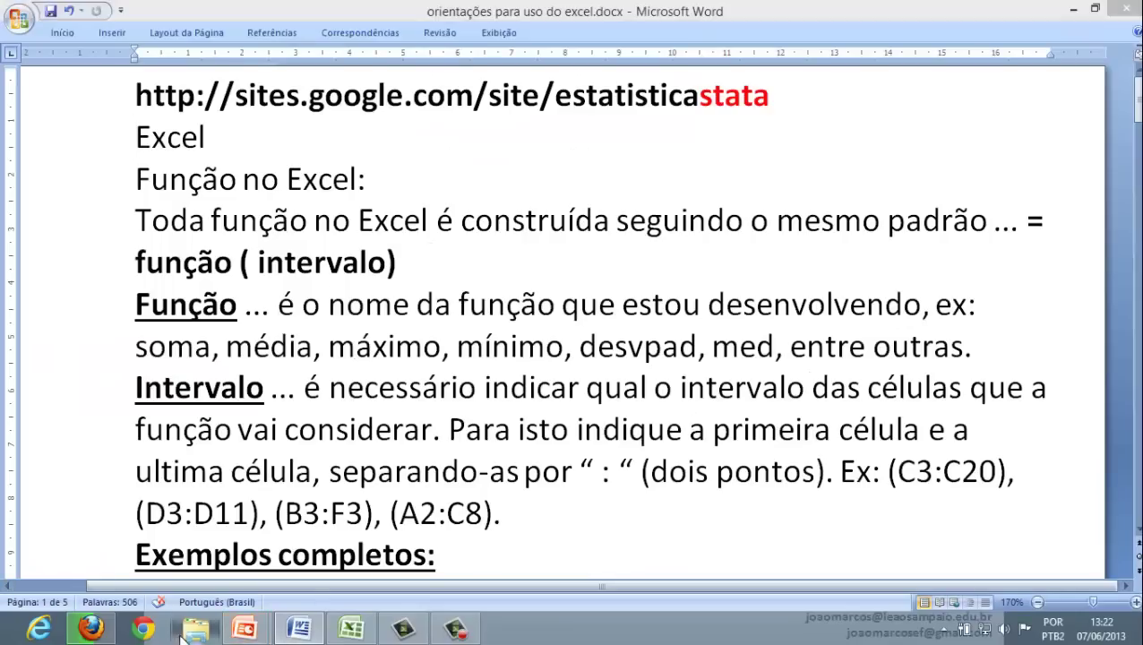
left_click(195, 627)
left_click(36, 183)
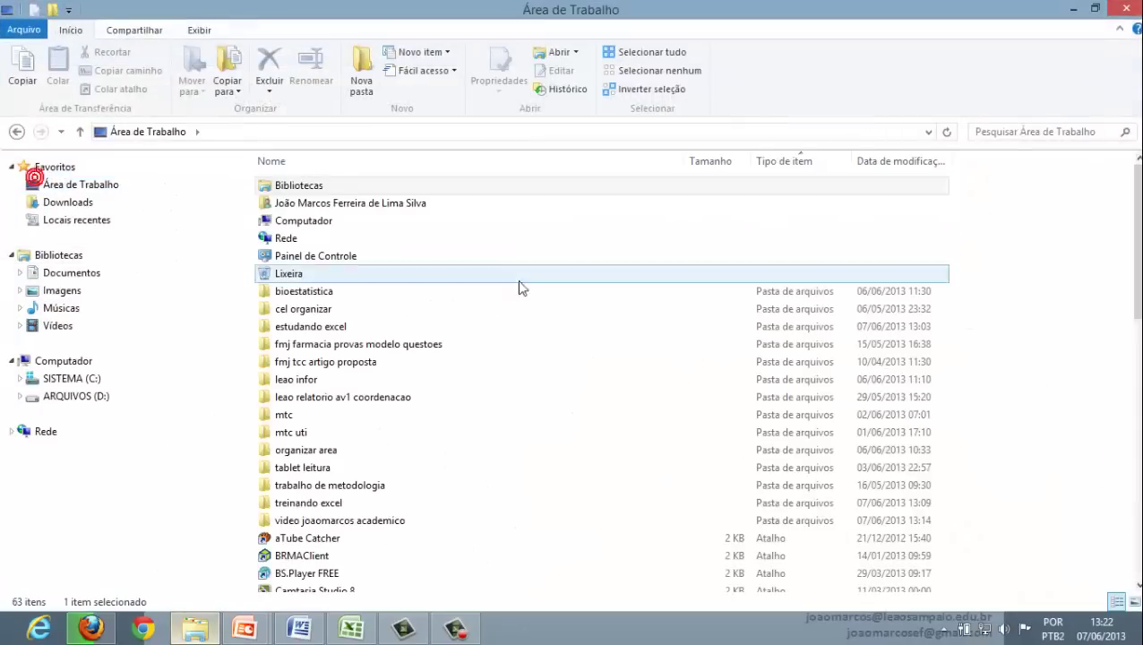
- Open the desktop's 'estudando excel' folder and select the 'estudando excel.xlsx' workbook
left_click(1077, 235)
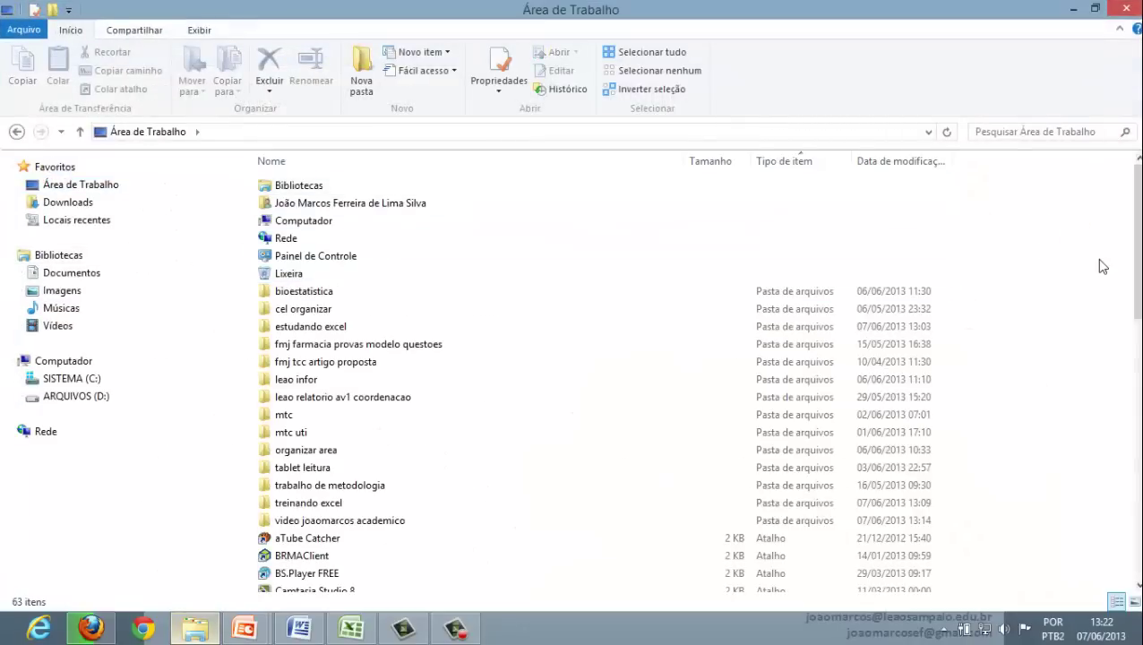
scroll(1136, 195, "down", 7)
scroll(1137, 195, "down", 6)
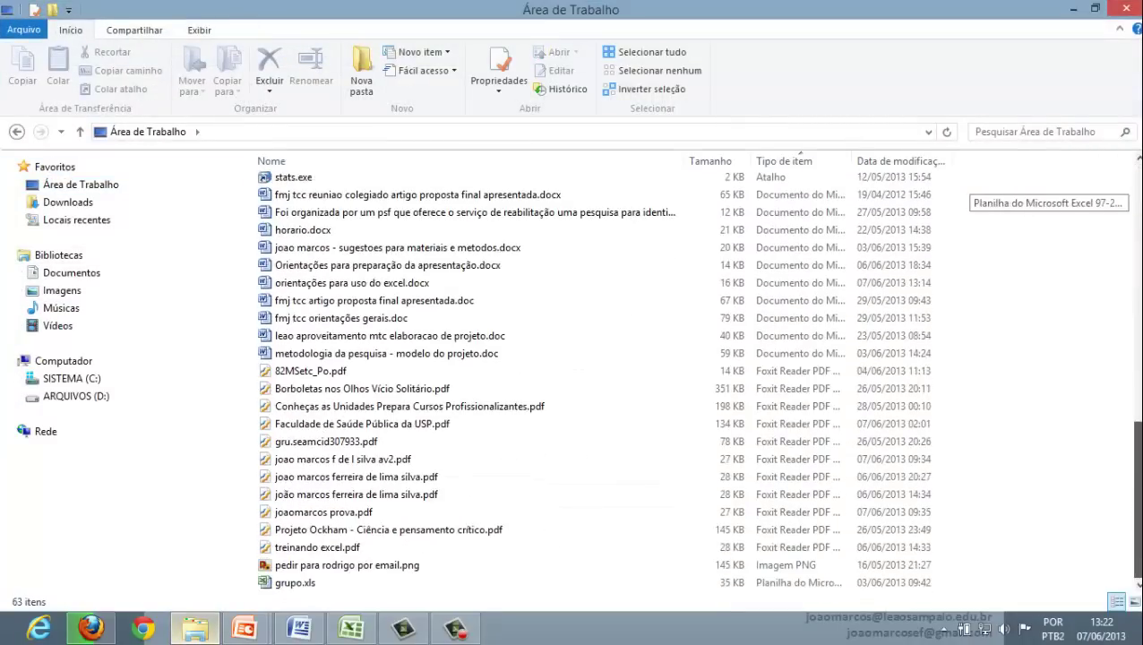
scroll(1136, 195, "up", 13)
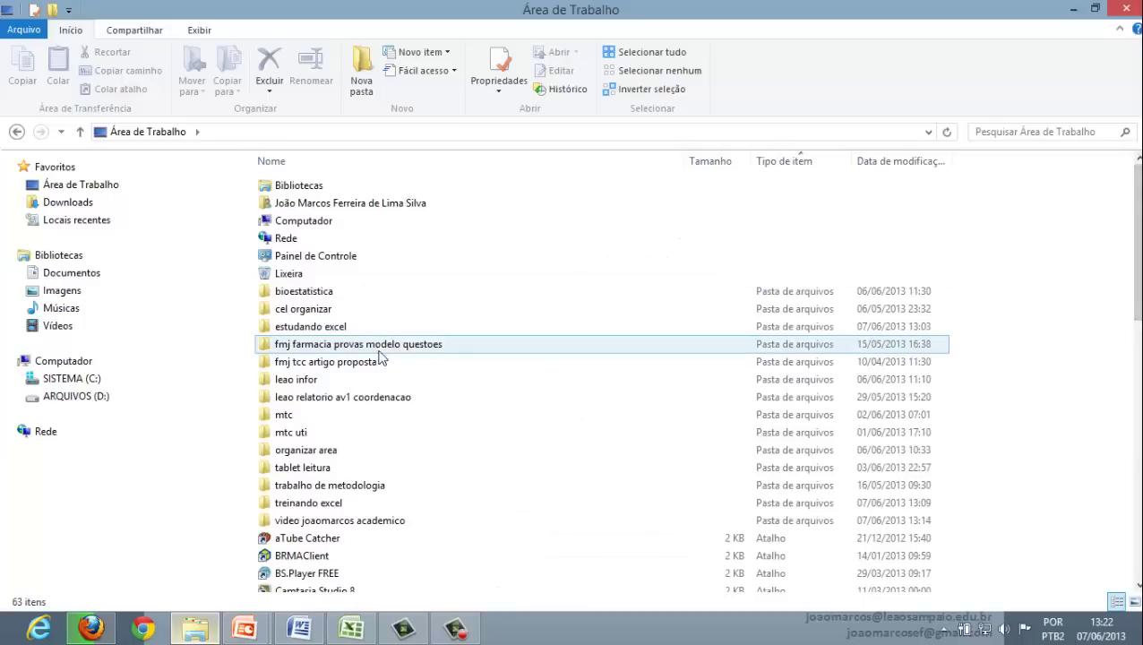
left_click(326, 330)
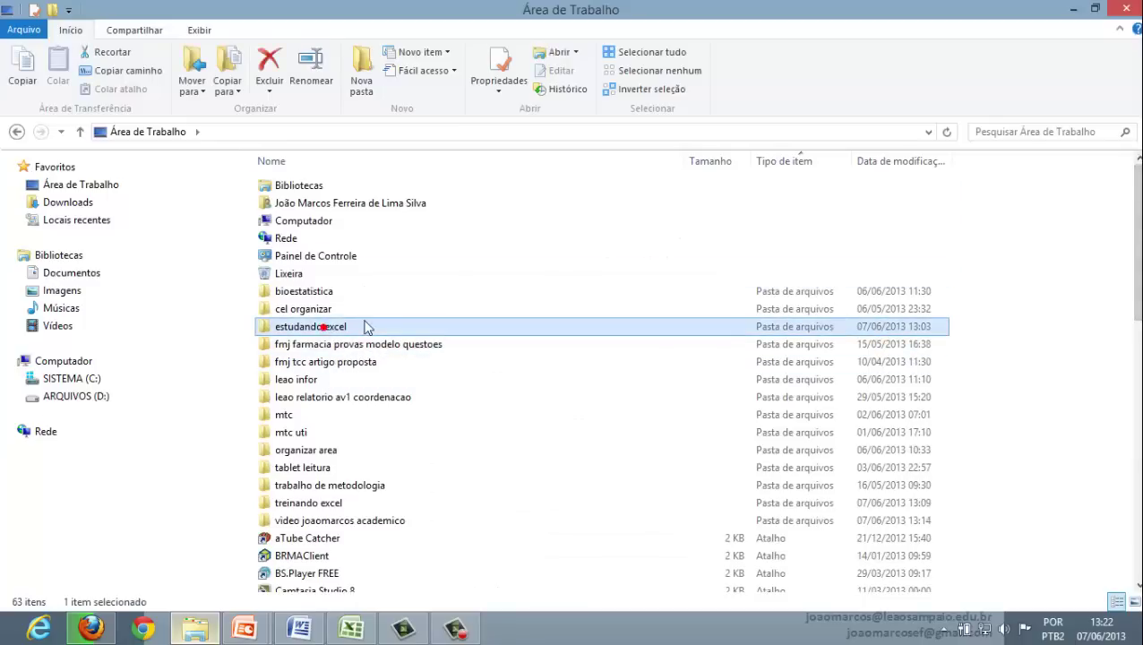
double_click(348, 328)
left_click(332, 190)
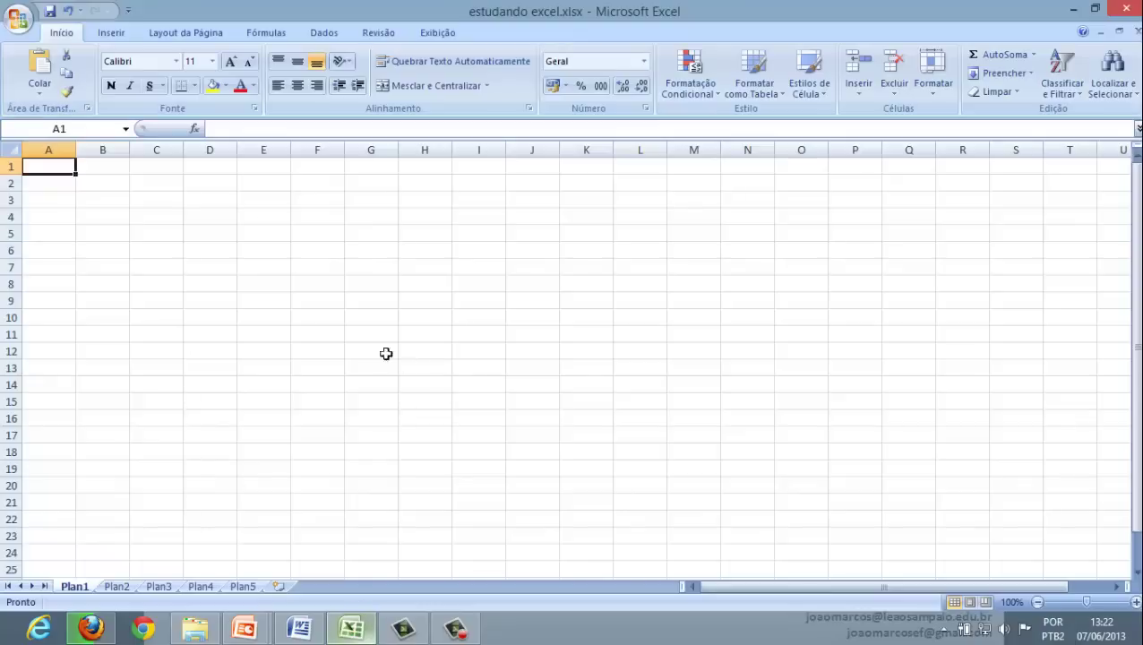
left_click(107, 181)
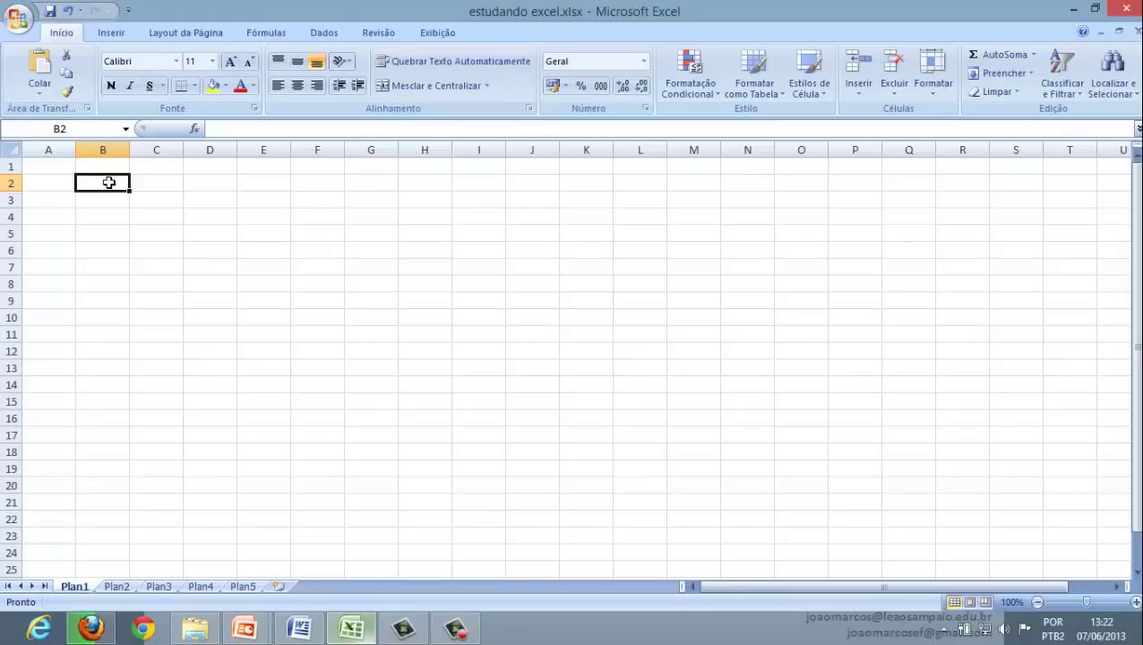
key("super+plus")
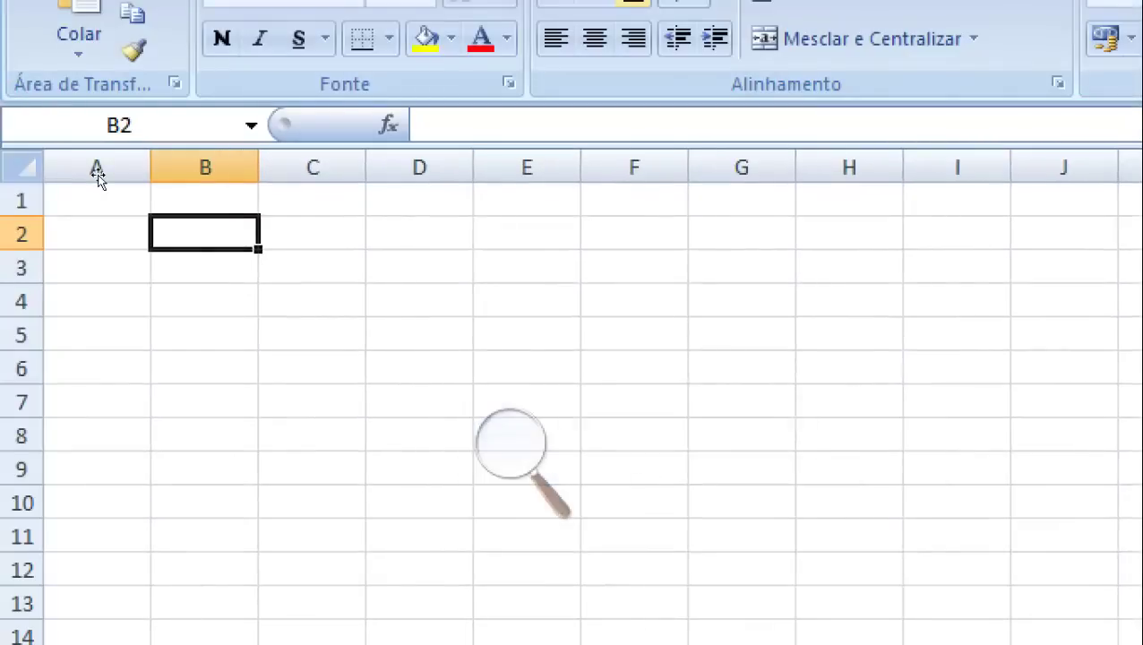
key("Up")
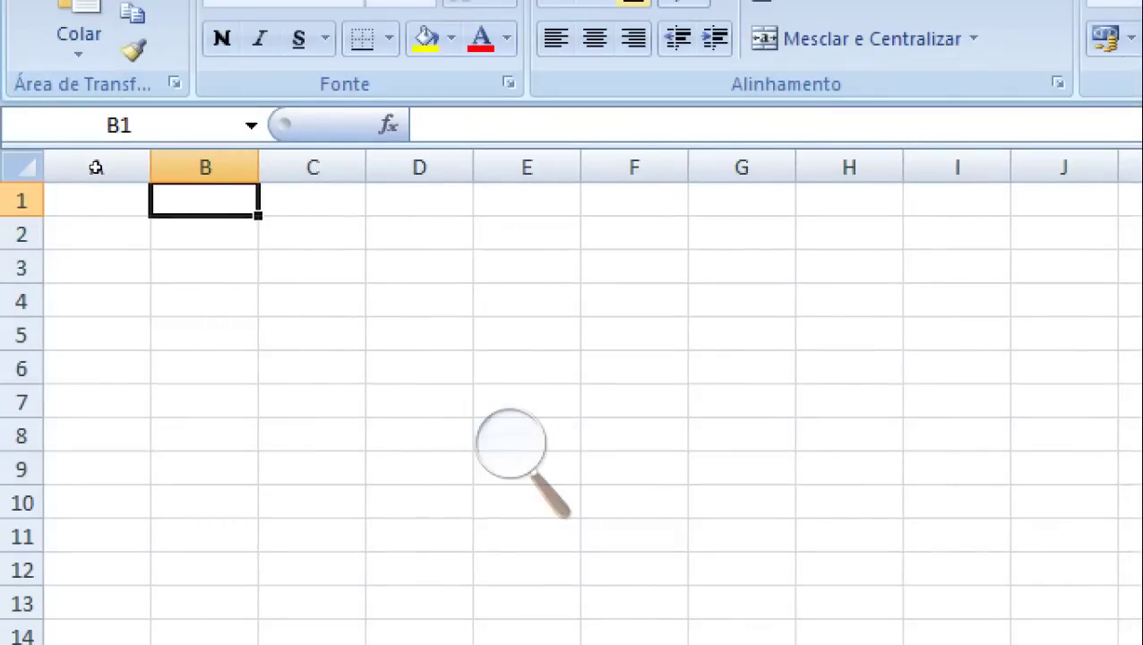
key("shift+Down")
key("shift+Down")
key("shift+Down")
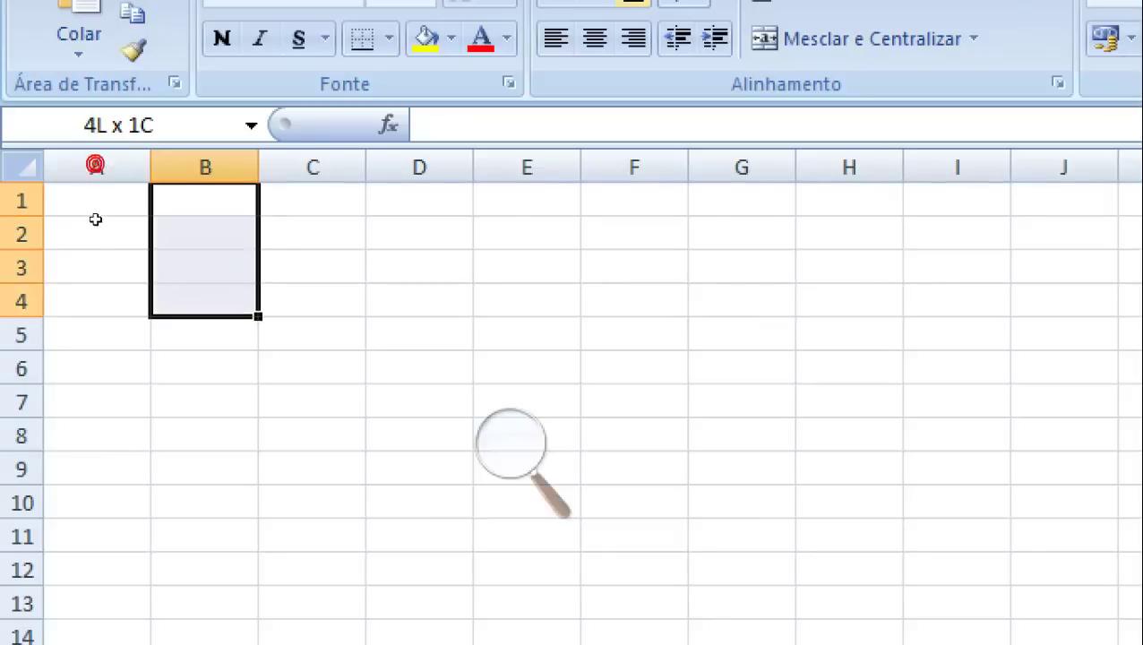
key("shift+Down")
key("shift+Down")
key("Down")
key("Down")
key("shift+Right")
key("shift+Right")
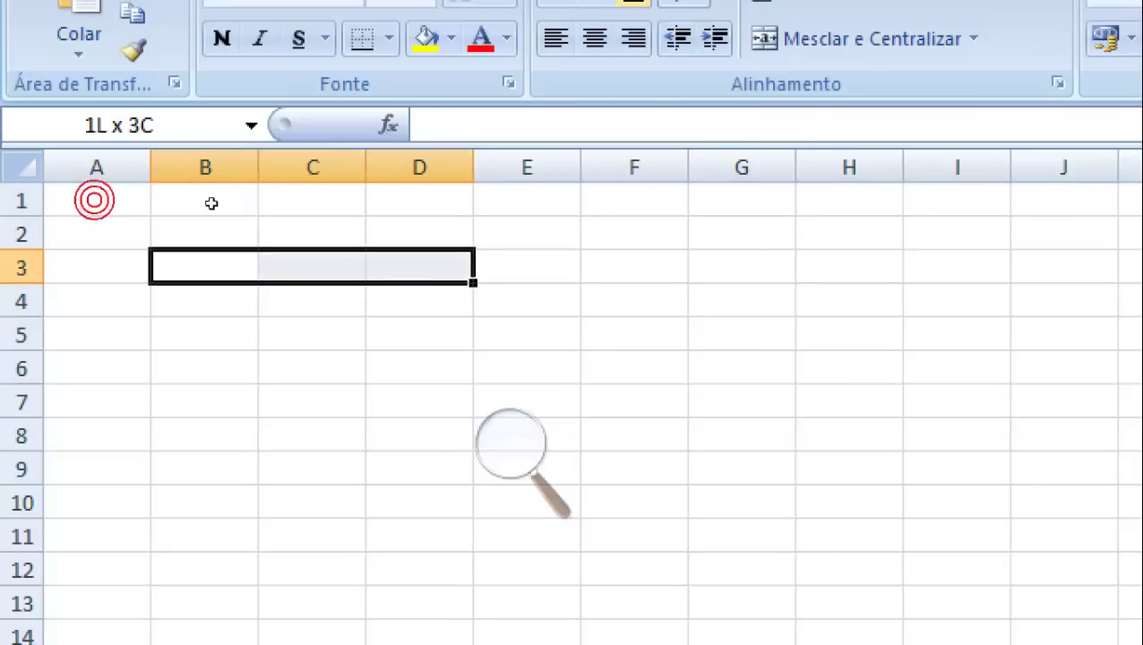
key("Right")
key("Right")
key("Up")
key("shift+Down")
key("shift+Down")
key("shift+Down")
key("shift+Down")
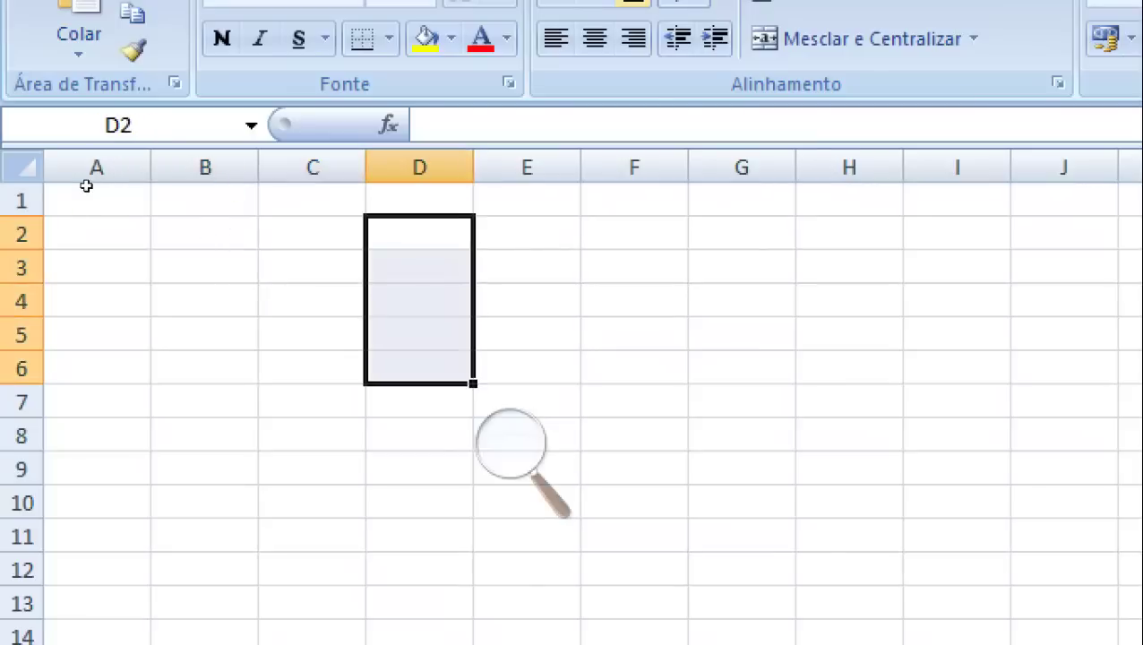
key("Left")
key("Left")
key("shift+Down")
key("shift+Down")
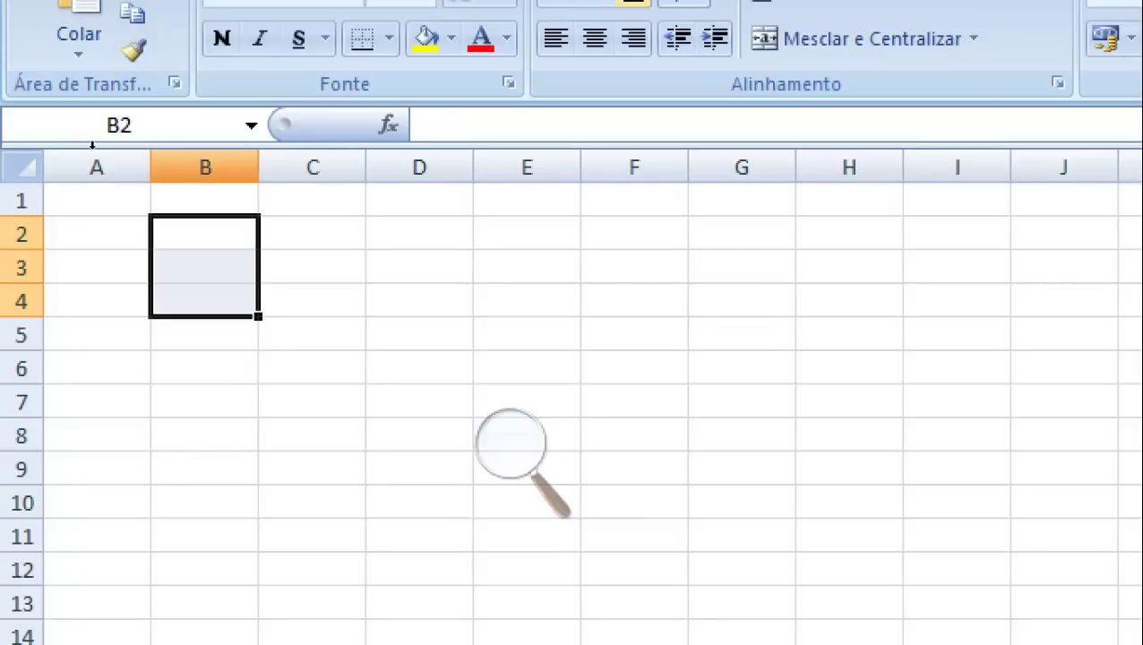
left_click(311, 167)
left_click(419, 167)
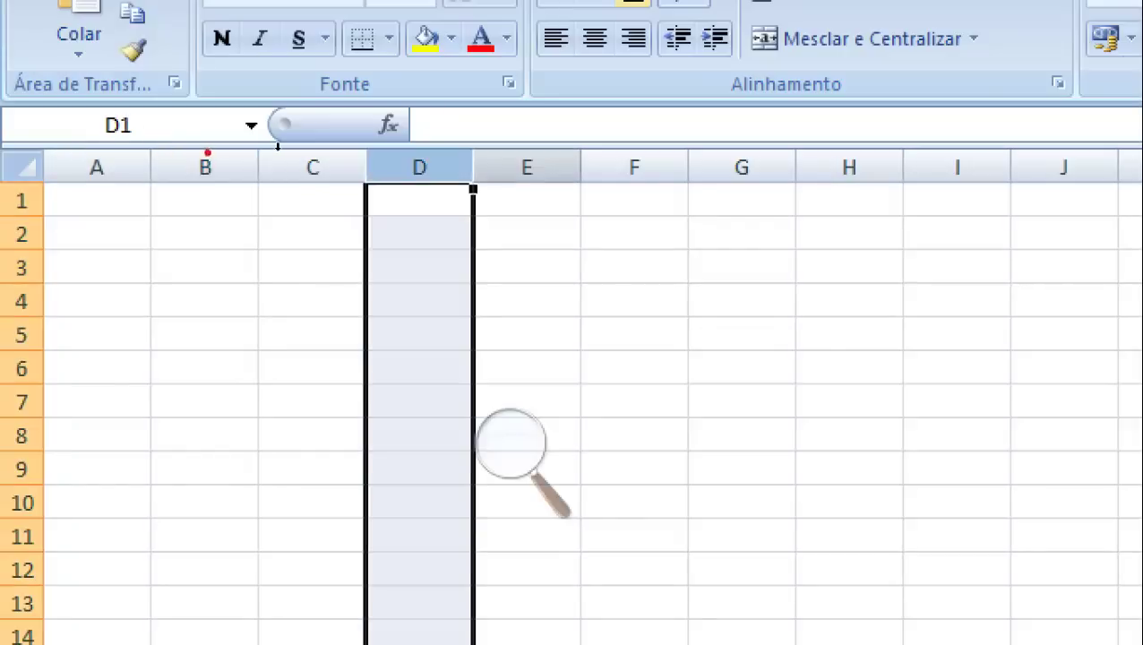
left_click(526, 168)
left_click(312, 168)
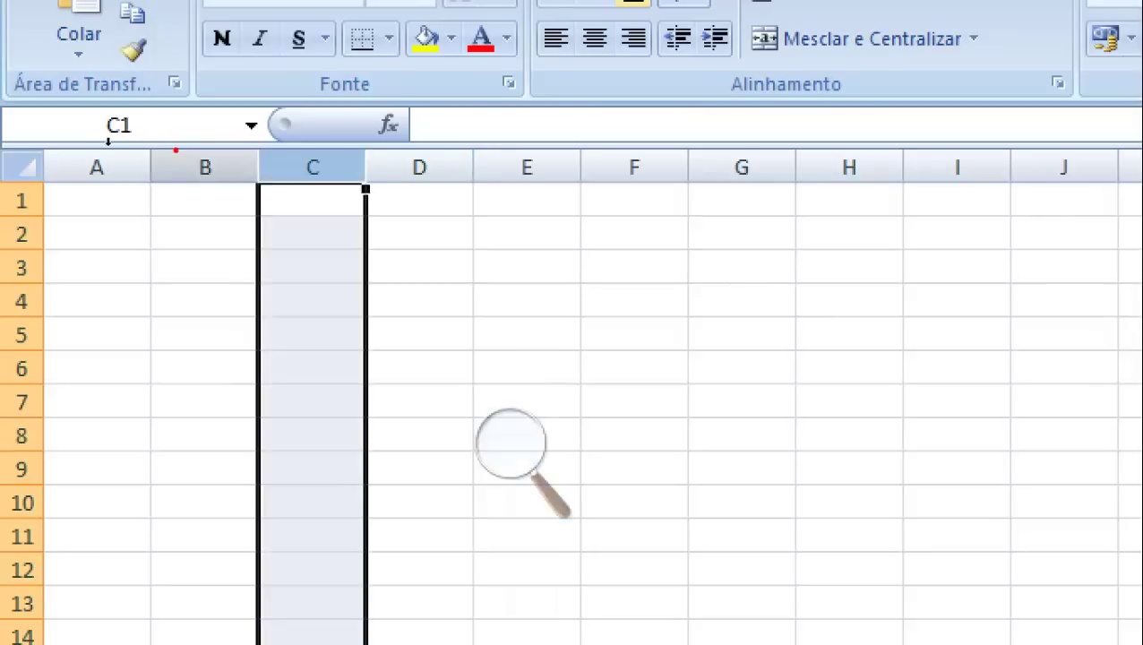
left_click(204, 168)
left_click(97, 168)
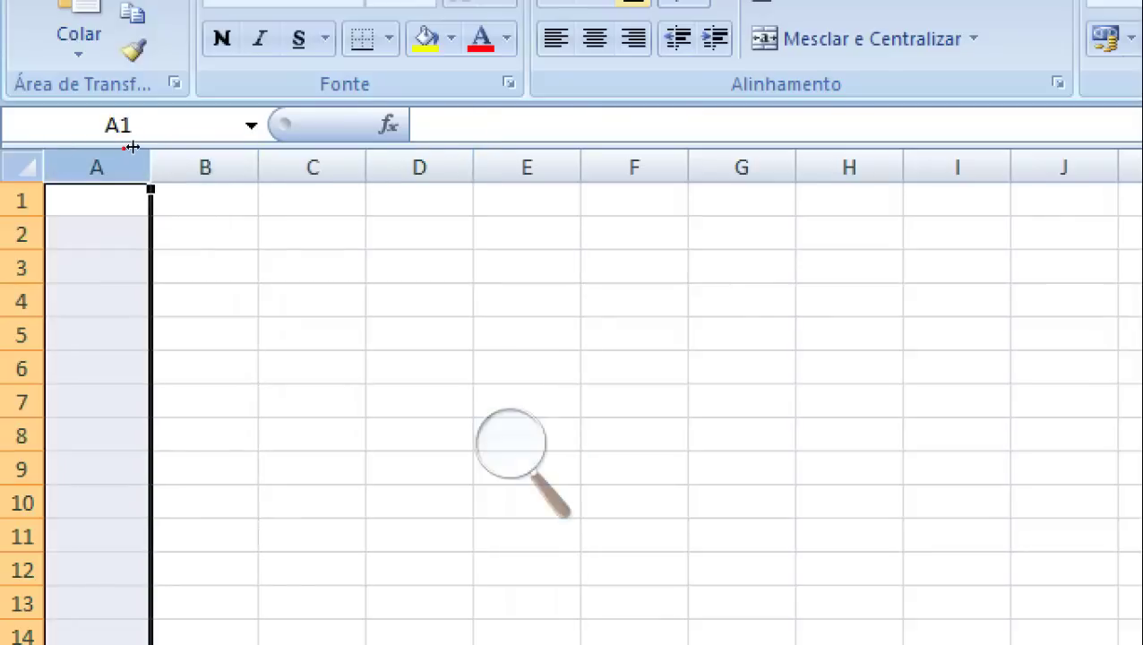
left_click(204, 167)
left_click(312, 167)
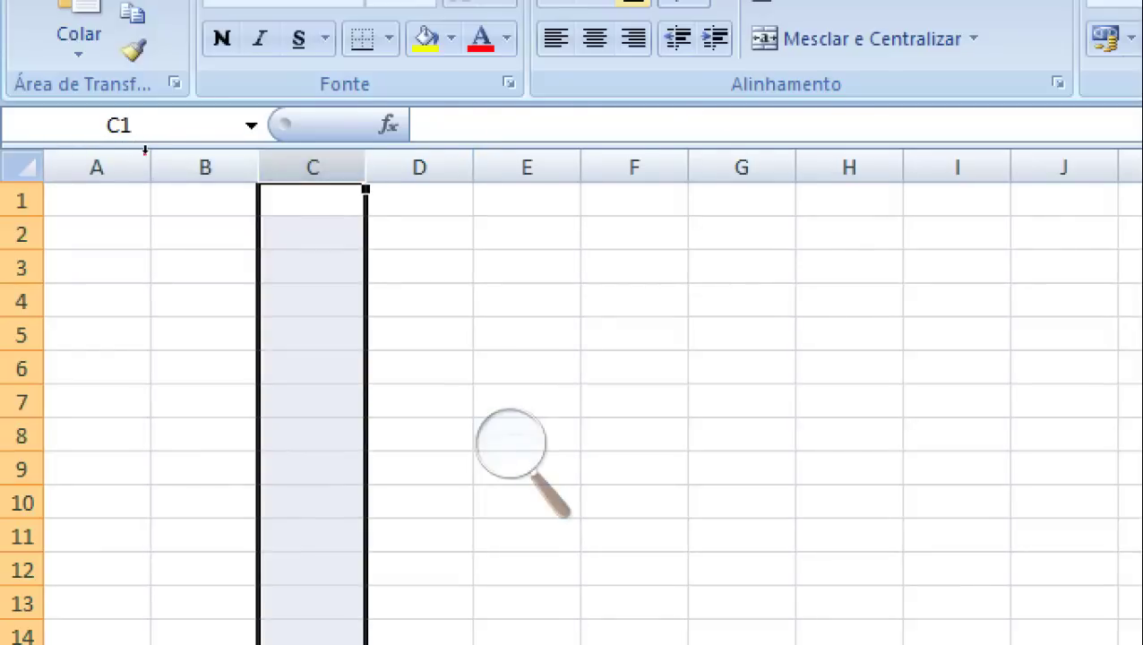
left_click(18, 195)
left_click(18, 231)
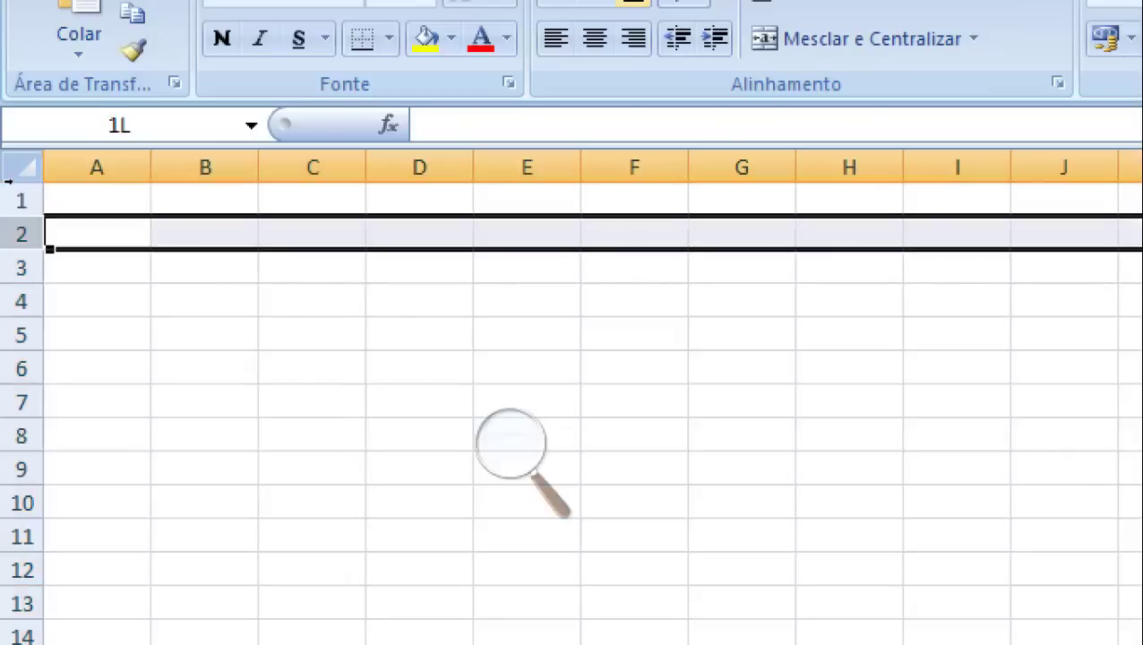
left_click(18, 266)
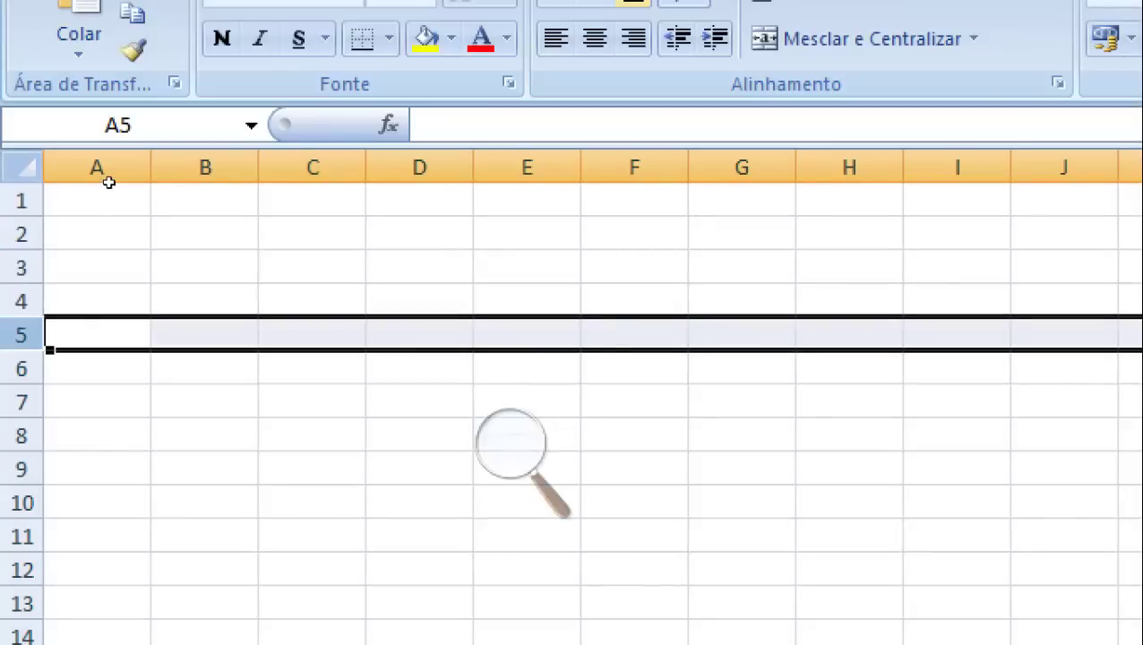
- Widen column B to about 350 pixels and heighten row 1, then shrink columns B and C narrow
left_click(129, 147)
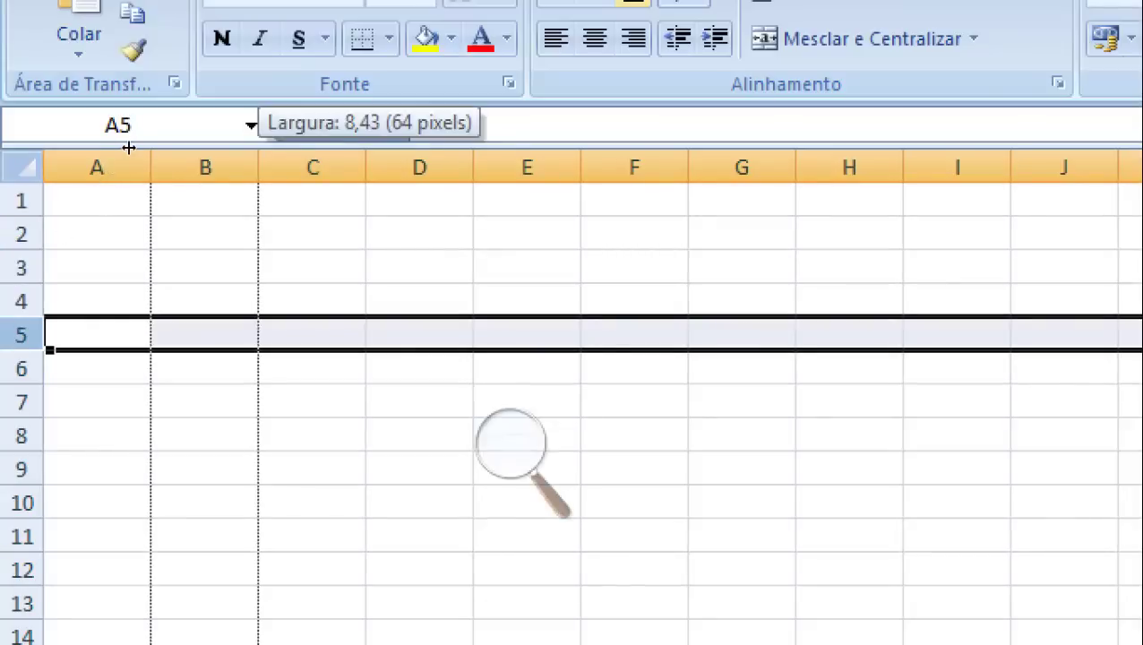
left_click(129, 146)
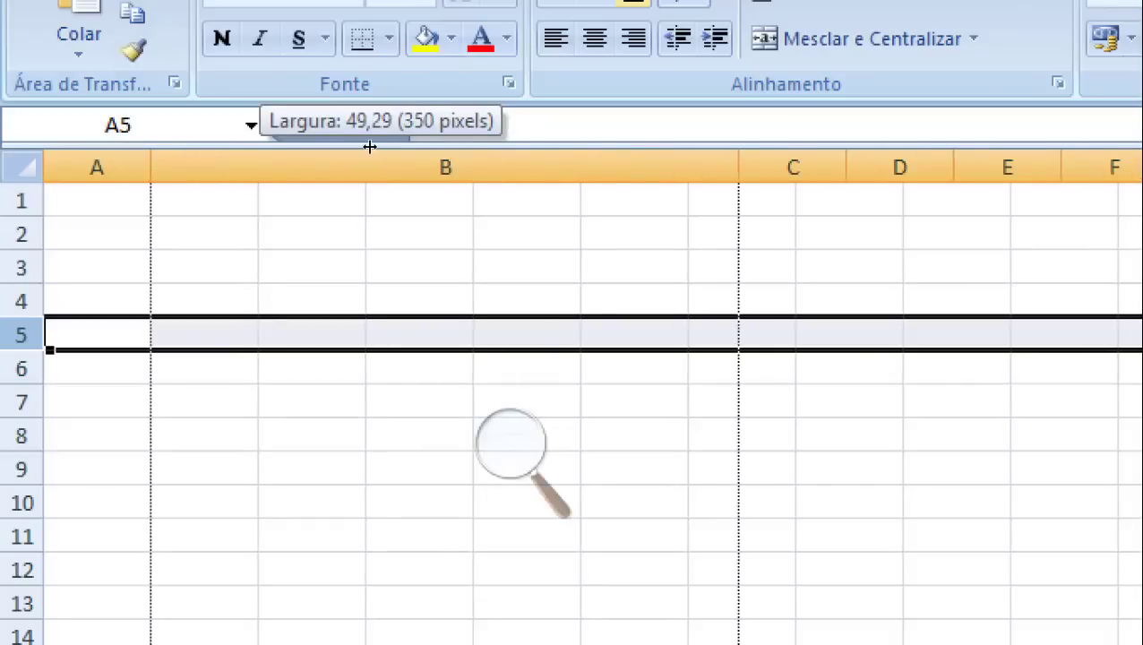
left_click_drag(129, 146, 370, 146)
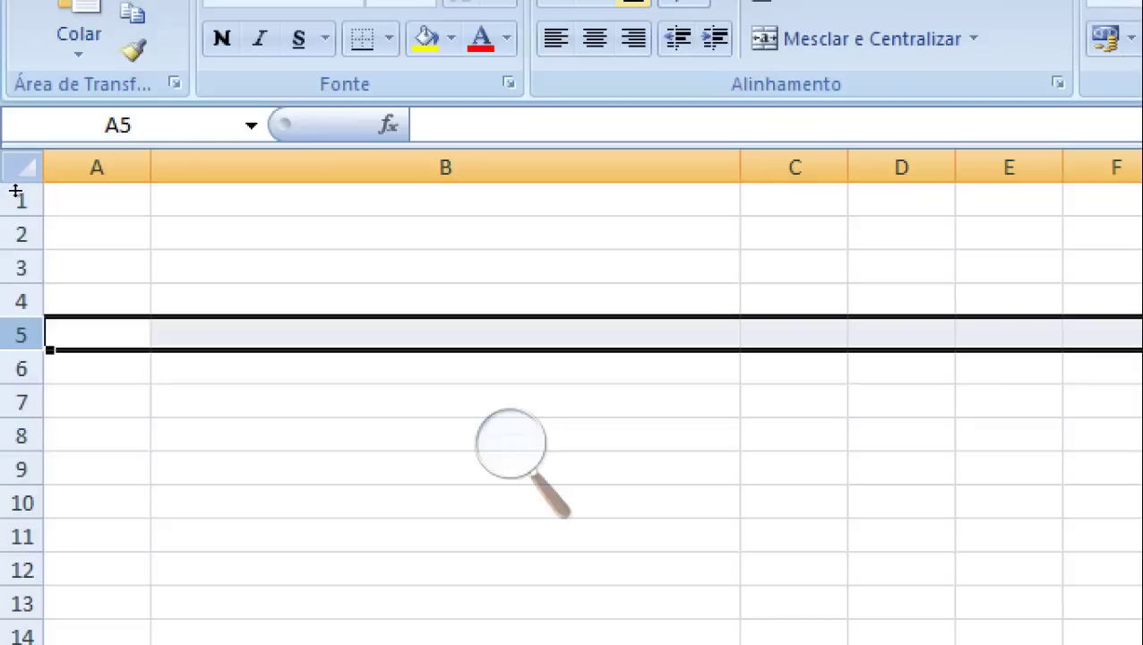
left_click_drag(15, 191, 14, 268)
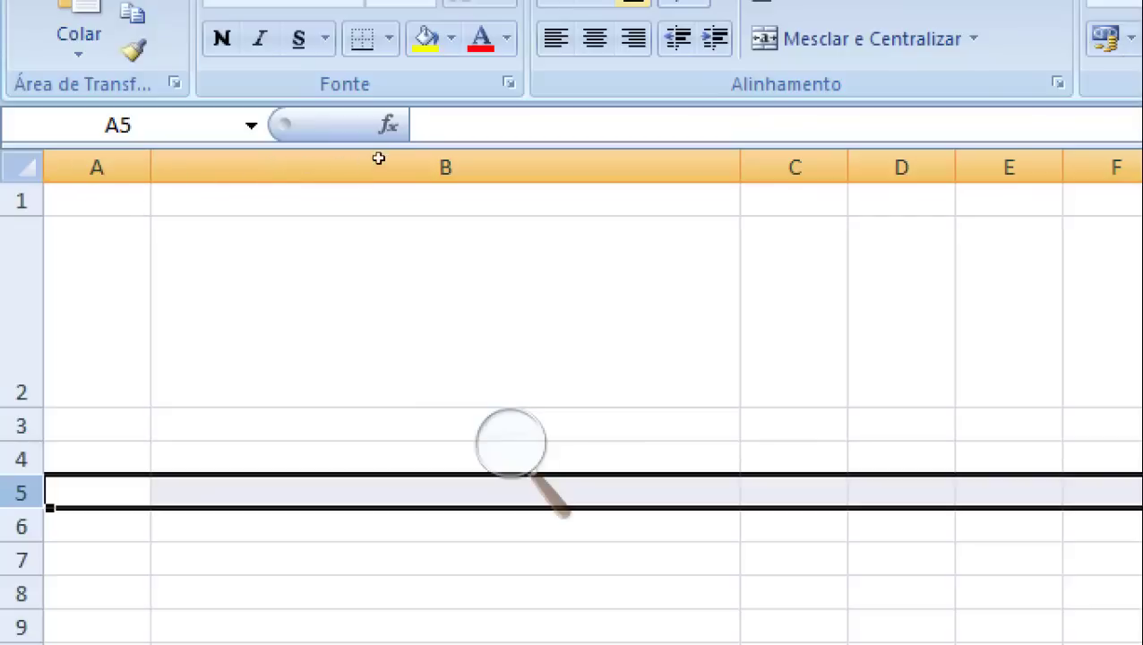
left_click_drag(407, 149, 33, 144)
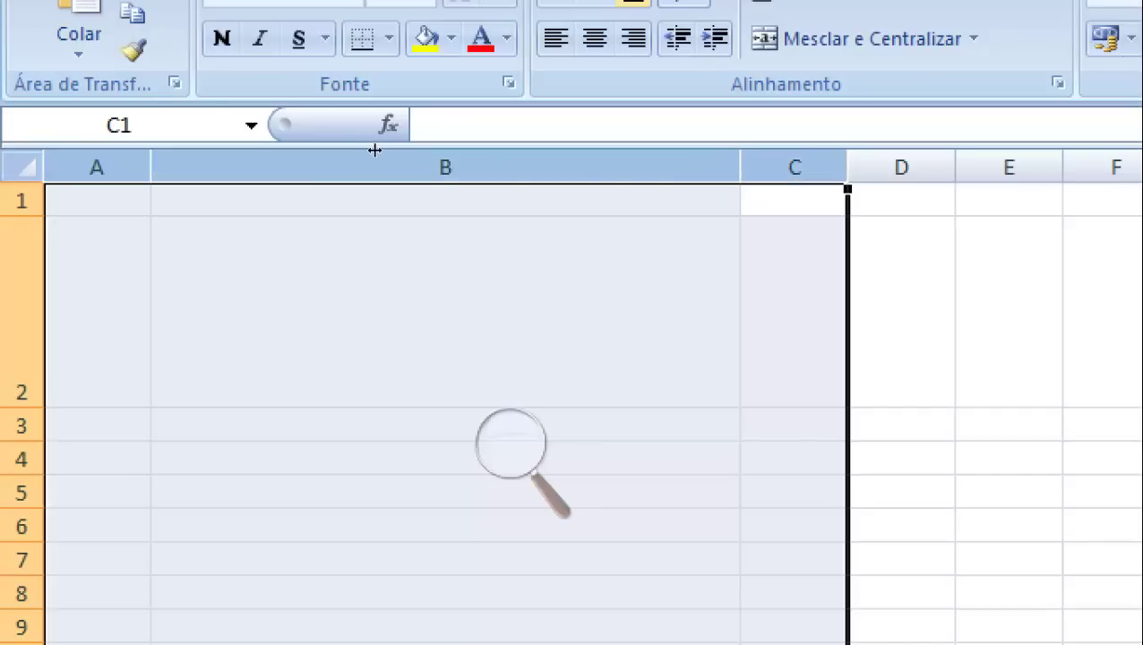
left_click_drag(374, 150, 90, 155)
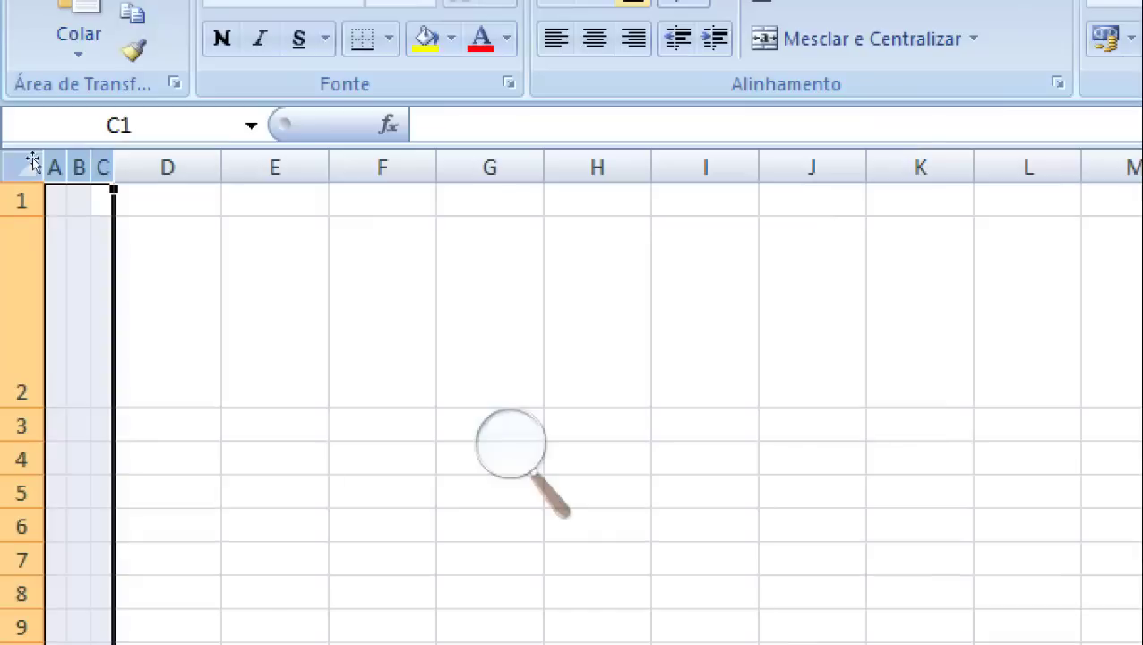
- Give columns A–F the standard 8,43 width
key("Right")
key("Down")
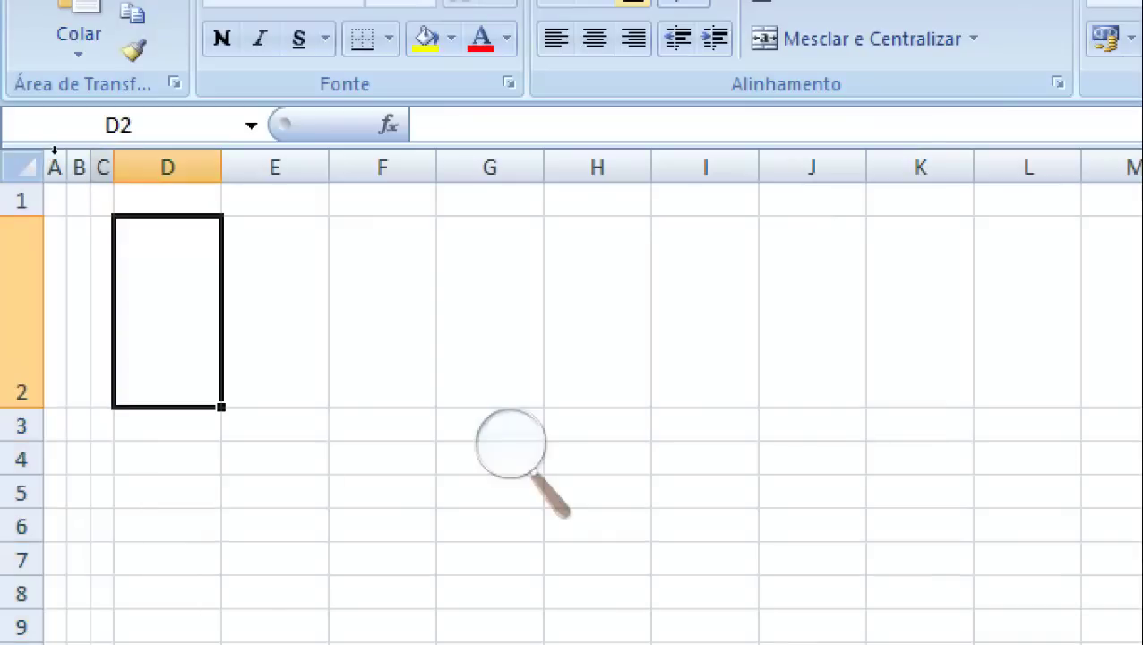
mouse_move(79, 150)
left_mouse_down()
mouse_move(65, 148)
mouse_move(433, 150)
left_mouse_up()
left_click_drag(166, 149, 178, 144)
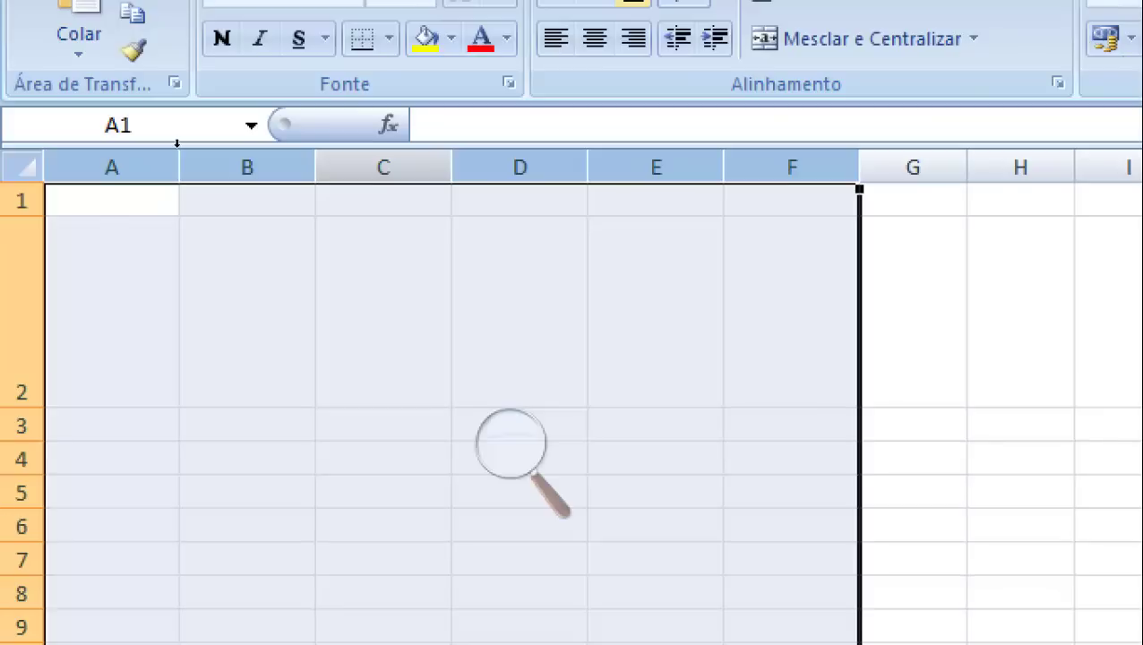
- Make rows 1–5 a uniform 11,25 height
left_click_drag(9, 199, 17, 283)
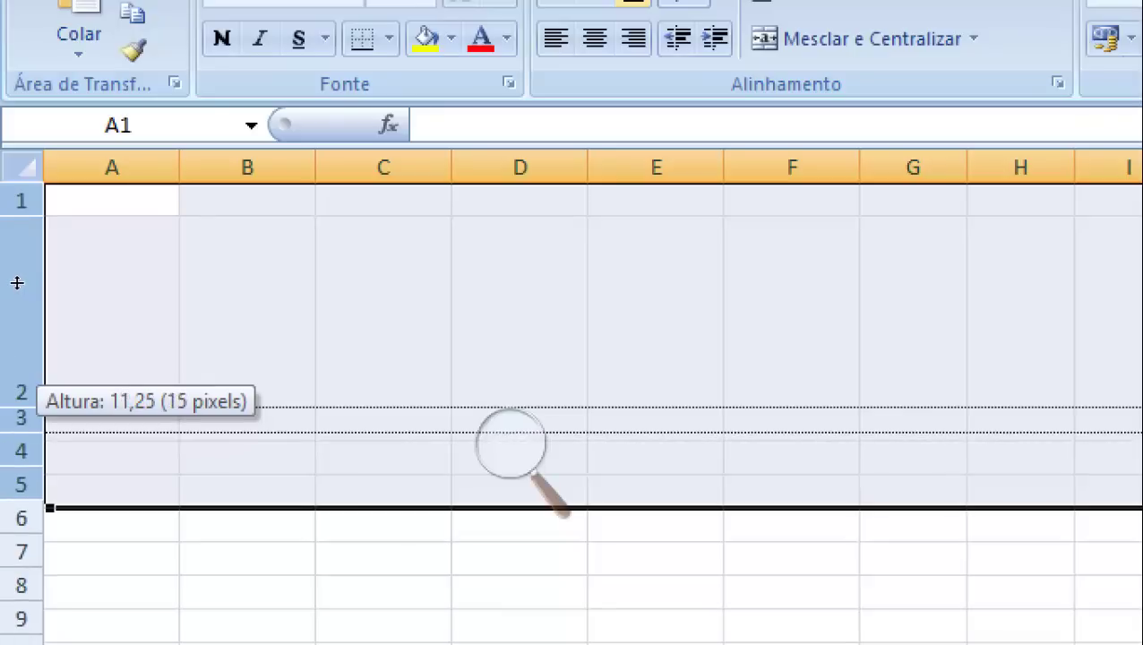
left_click_drag(17, 282, 17, 281)
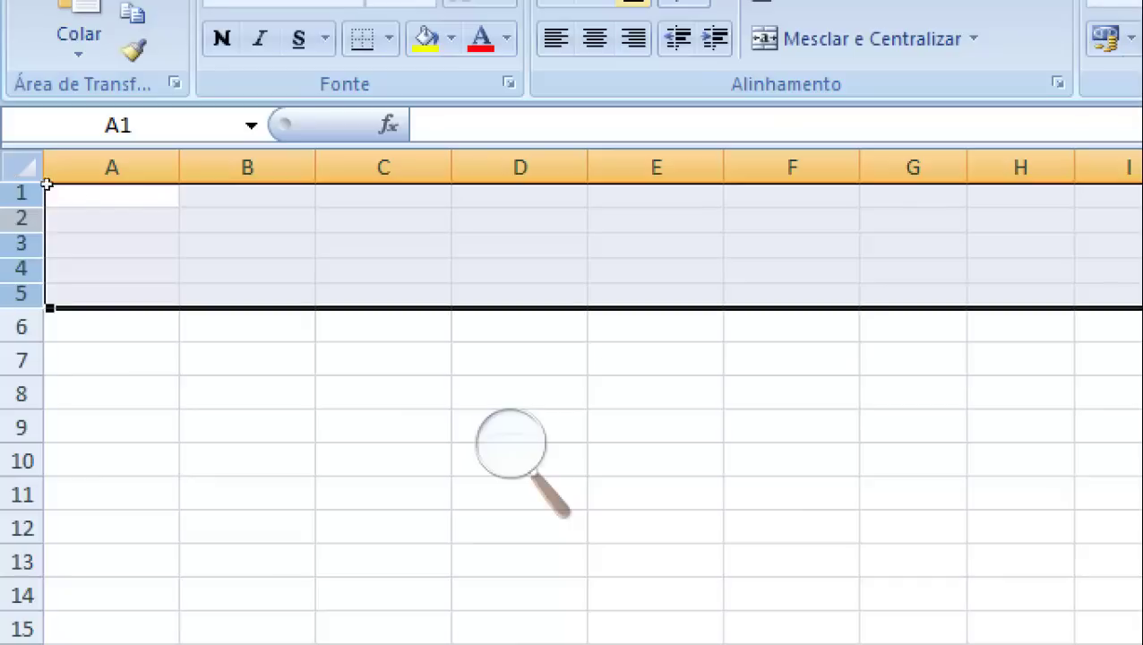
key("Down")
key("Down")
key("Right")
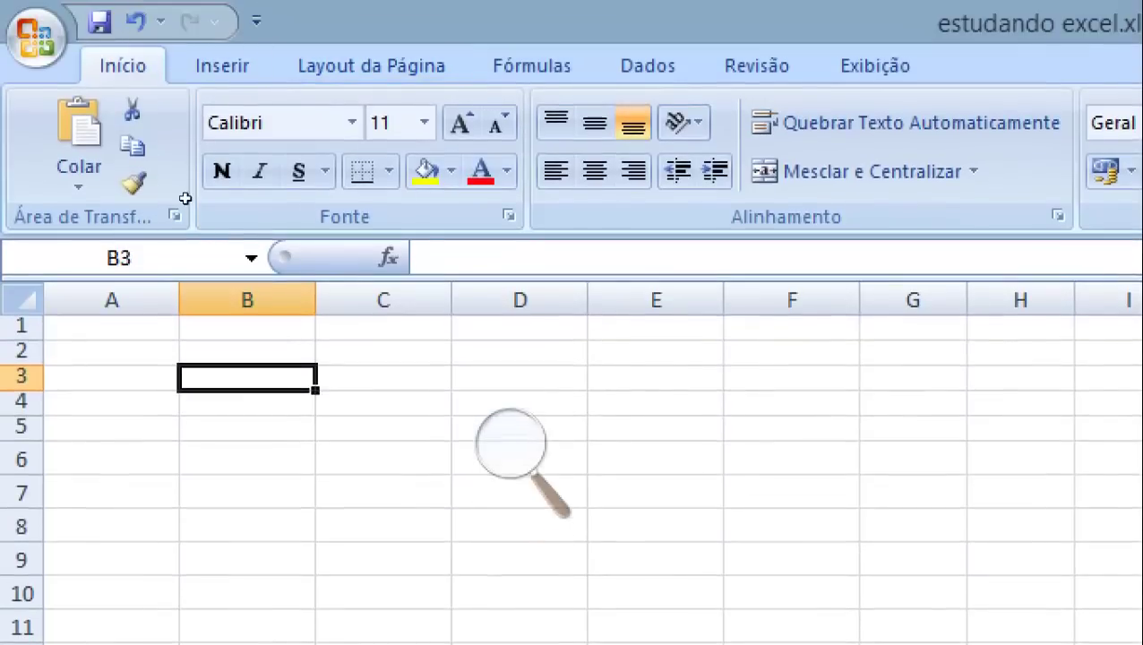
key("Down")
key("Right")
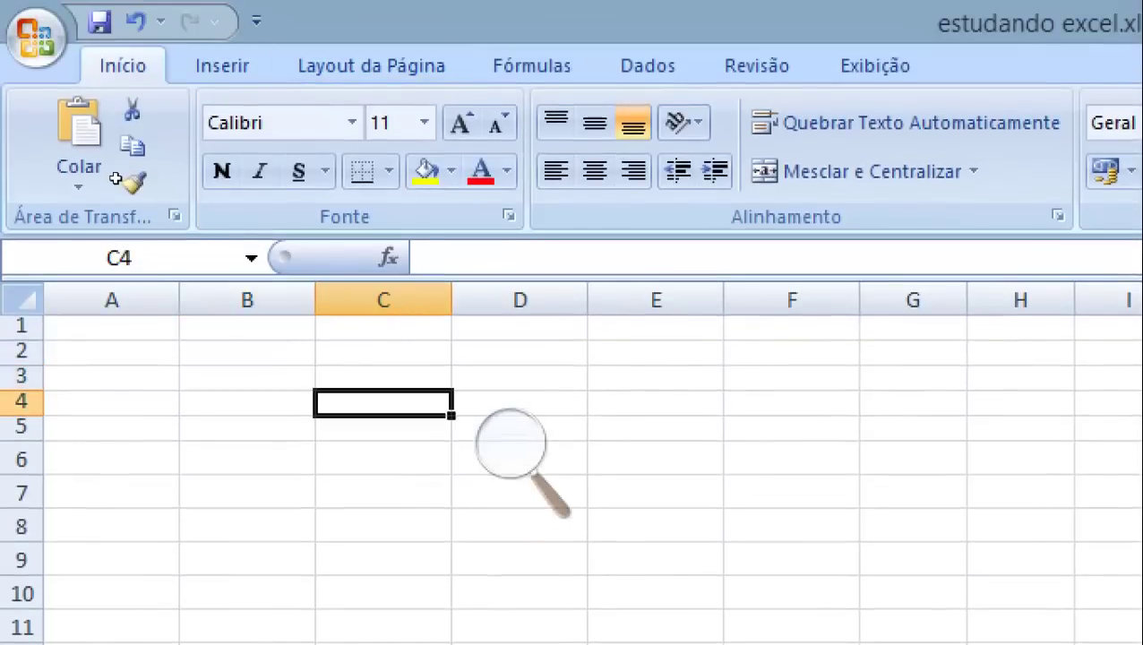
key("Up")
key("Up")
key("Left")
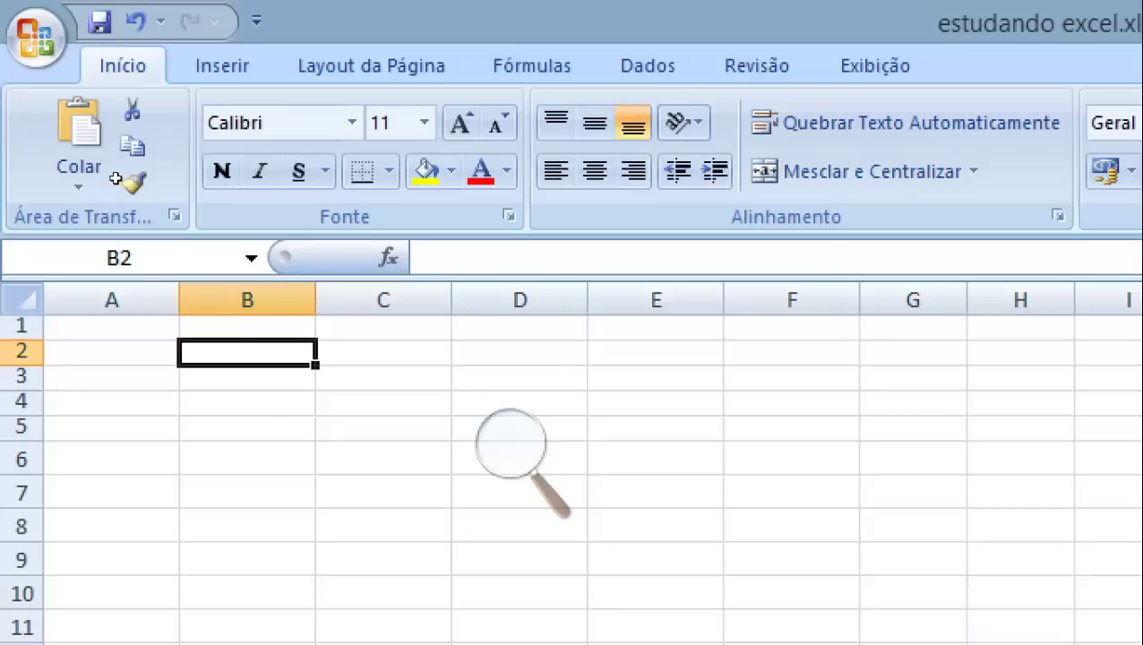
key("Right")
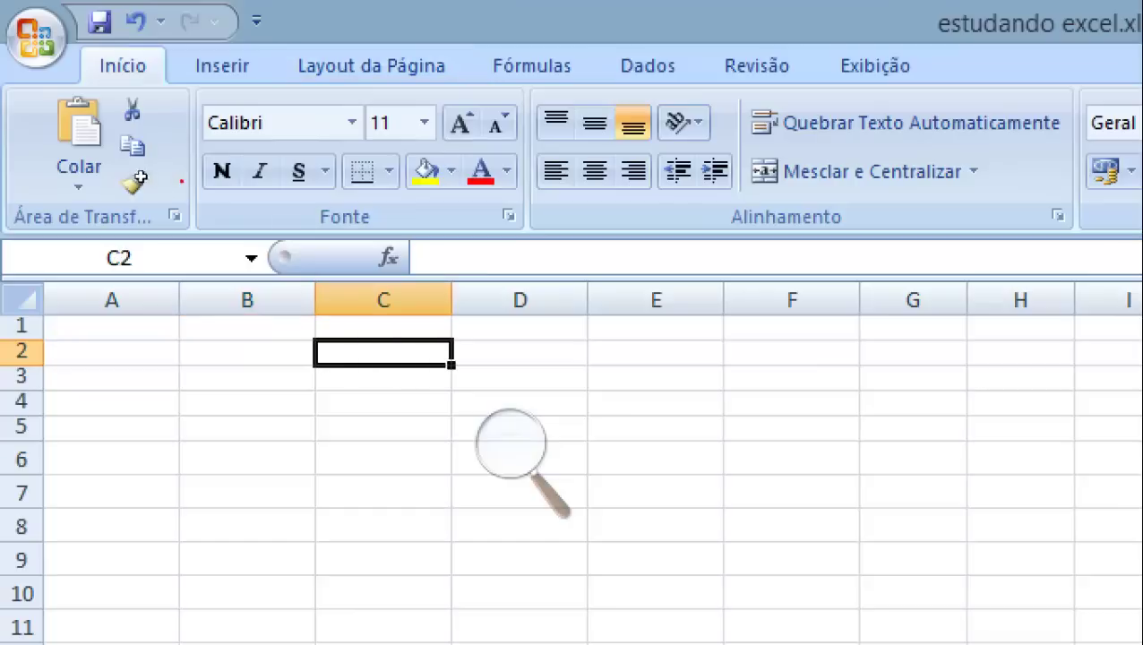
key("Left")
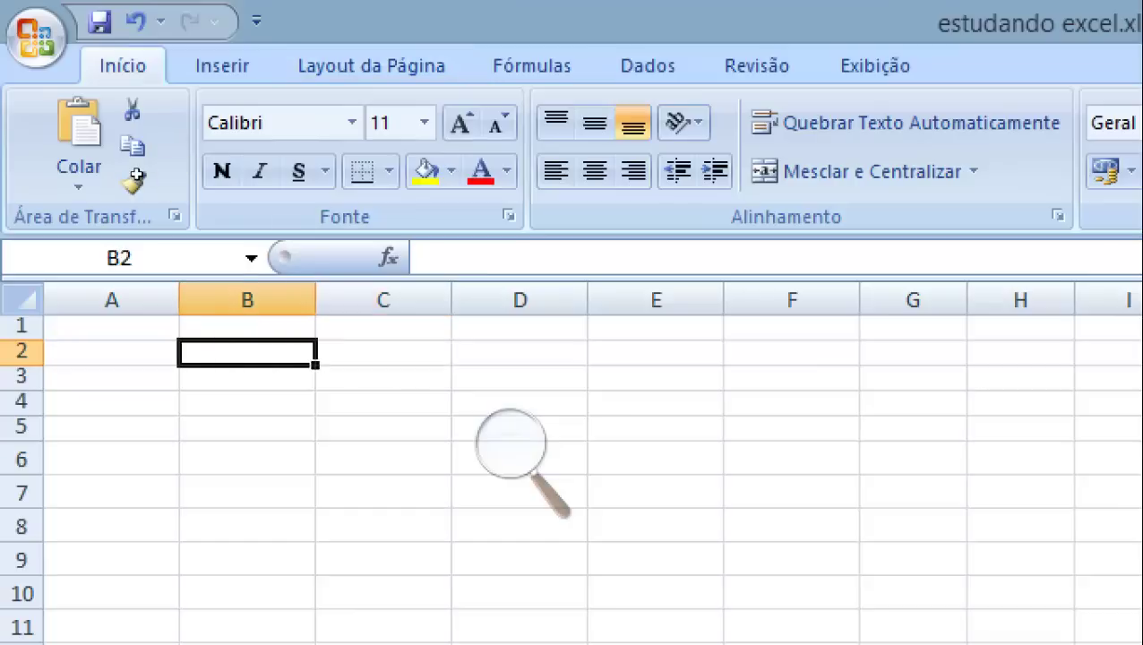
key("ctrl+Home")
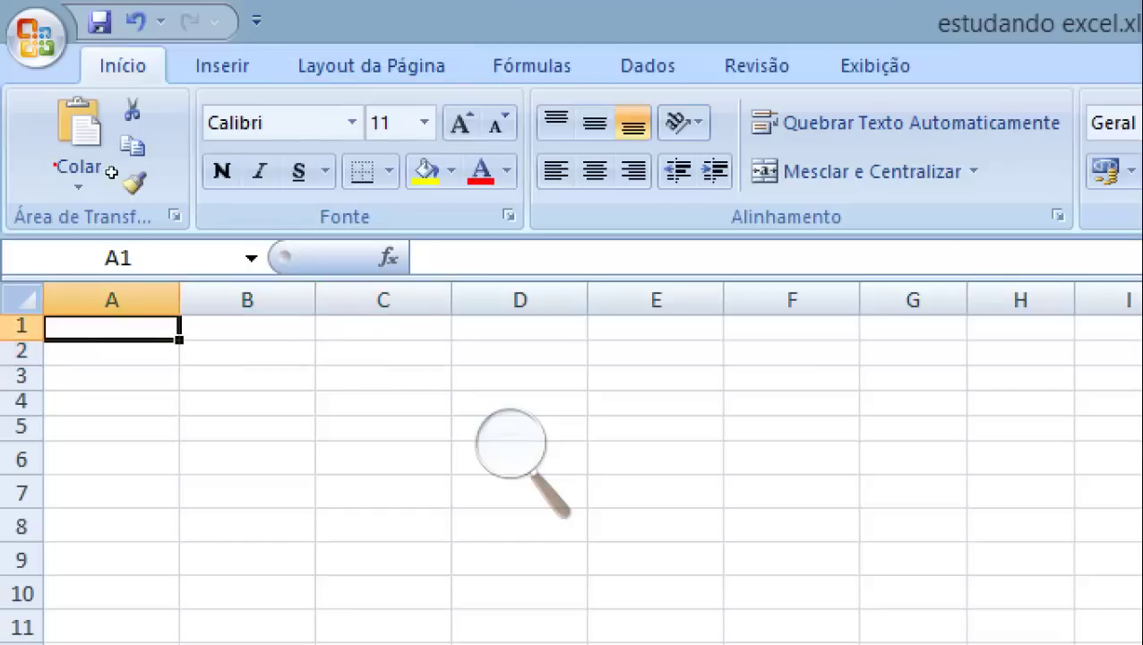
key("Down")
key("Right")
key("Down")
key("Right")
key("Right")
key("Down")
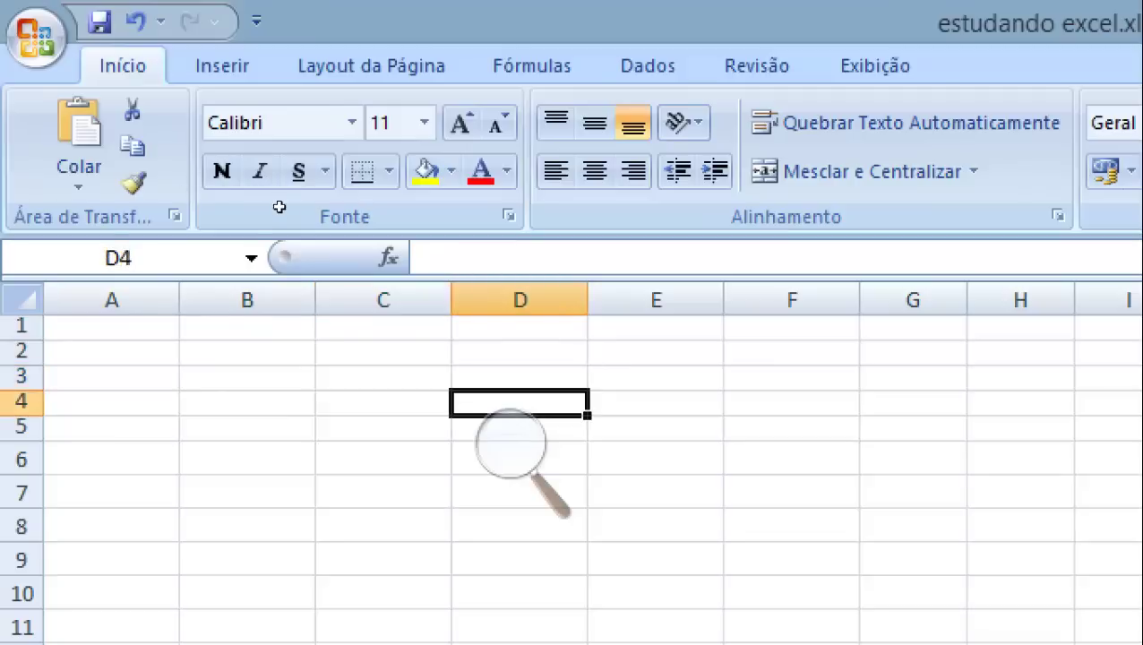
key("Down")
key("Left")
key("Down")
key("Up")
key("Up")
key("Up")
key("Left")
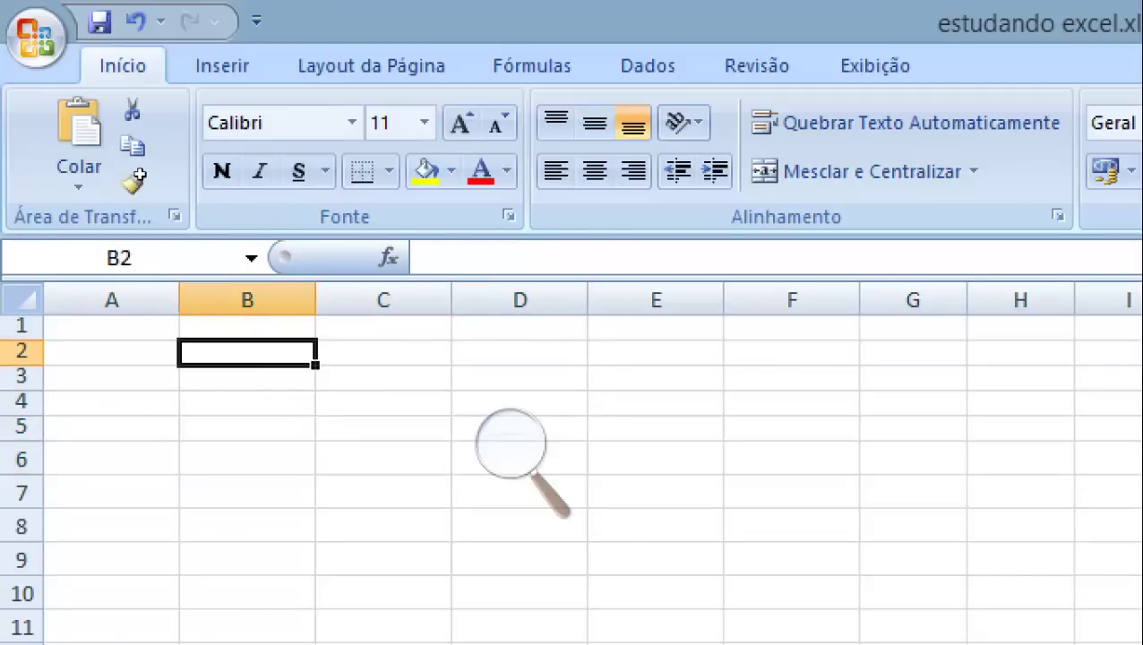
key("ctrl+space")
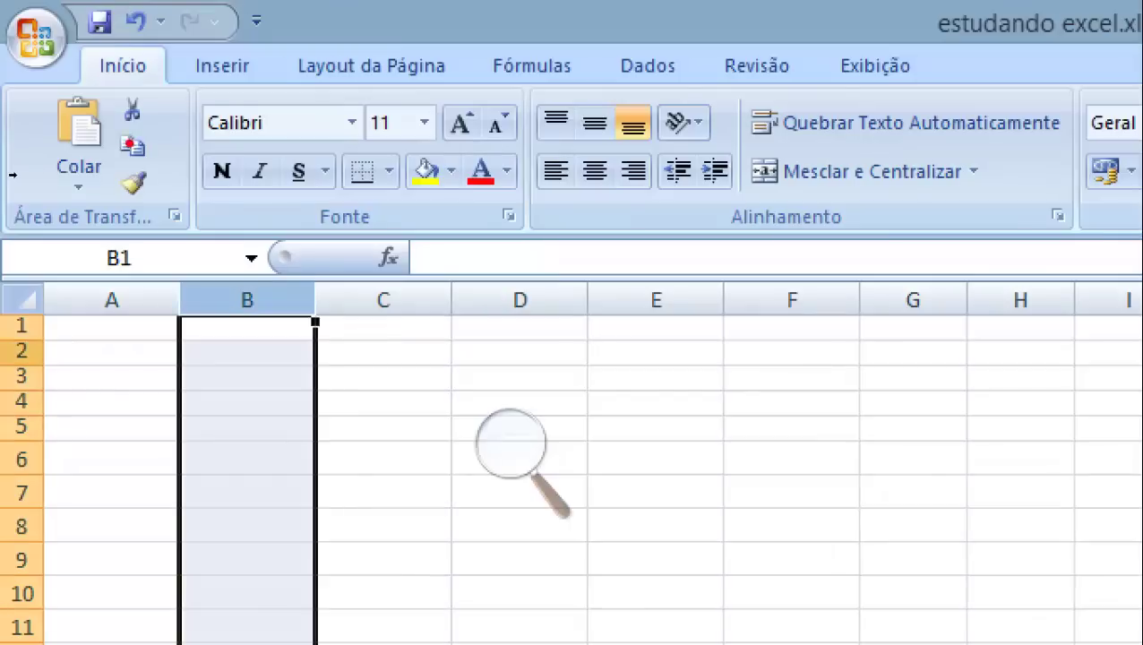
key("shift+space")
key("Right")
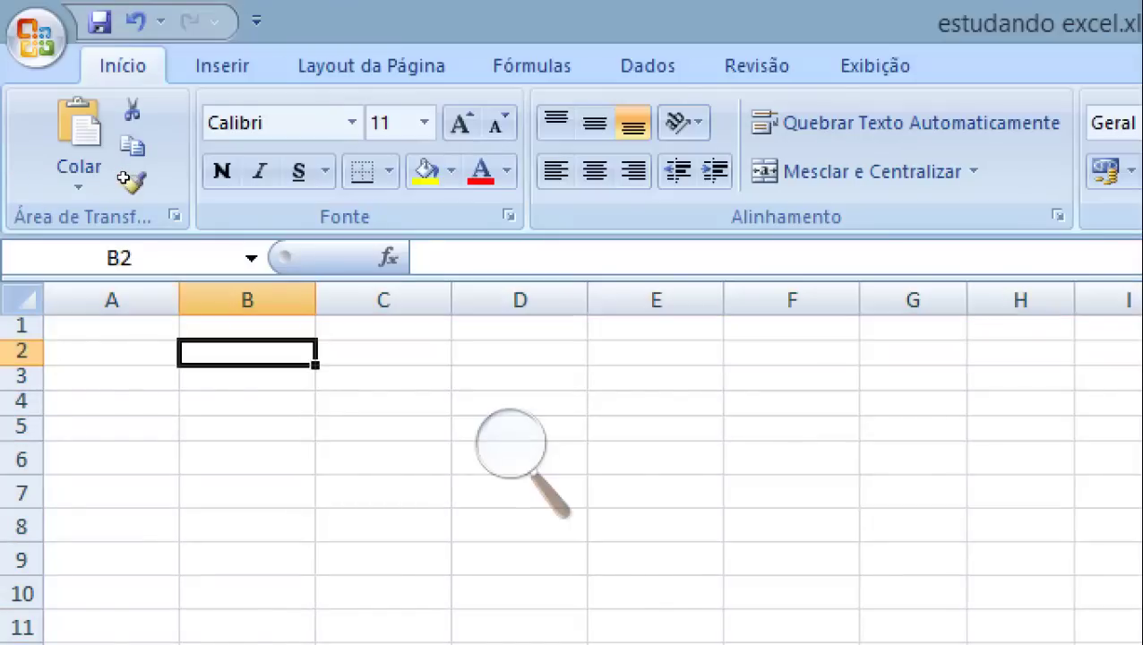
key("Down")
key("Down")
key("Down")
key("Up")
key("Up")
key("Right")
key("Right")
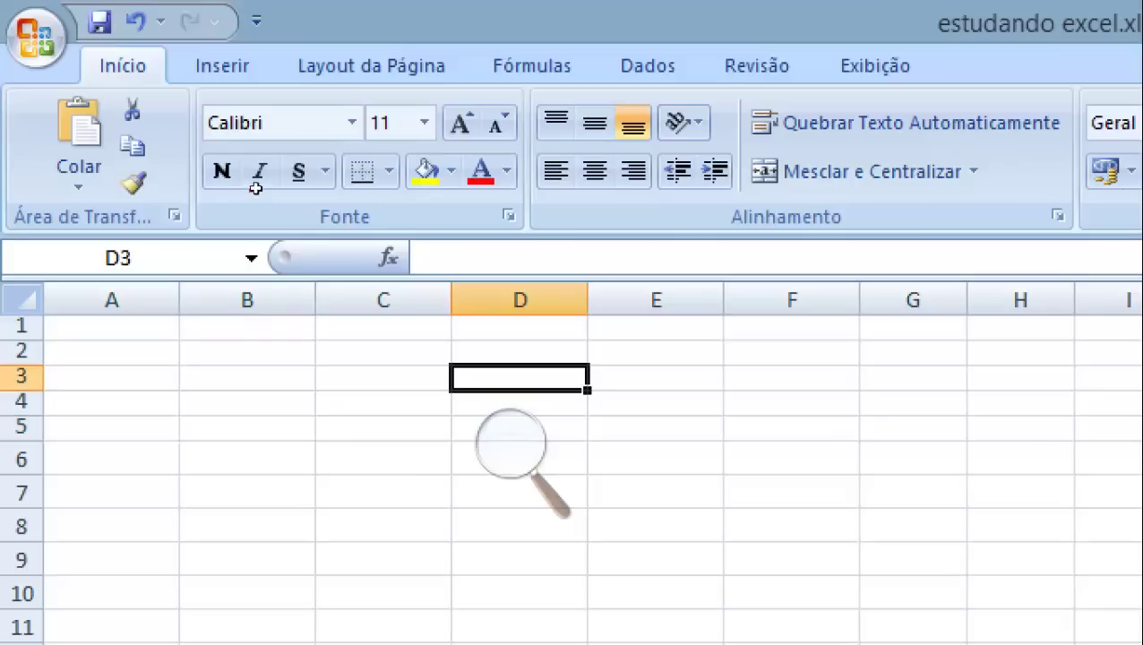
key("Right")
key("Right")
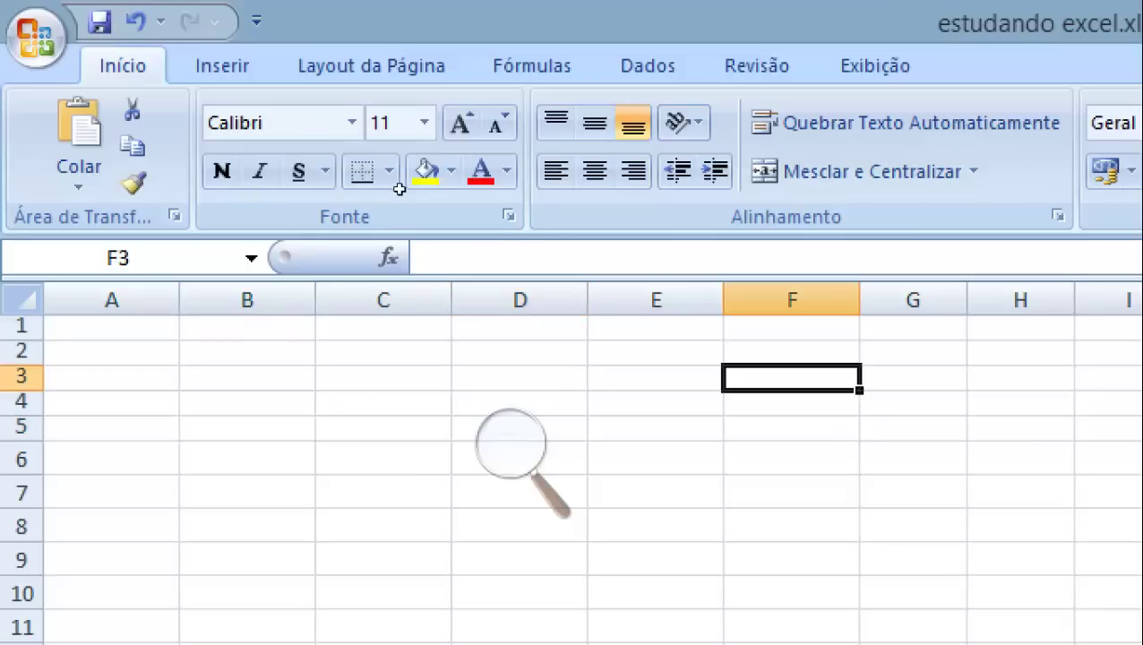
key("Down")
key("Down")
key("Down")
key("Left")
key("Left")
key("Left")
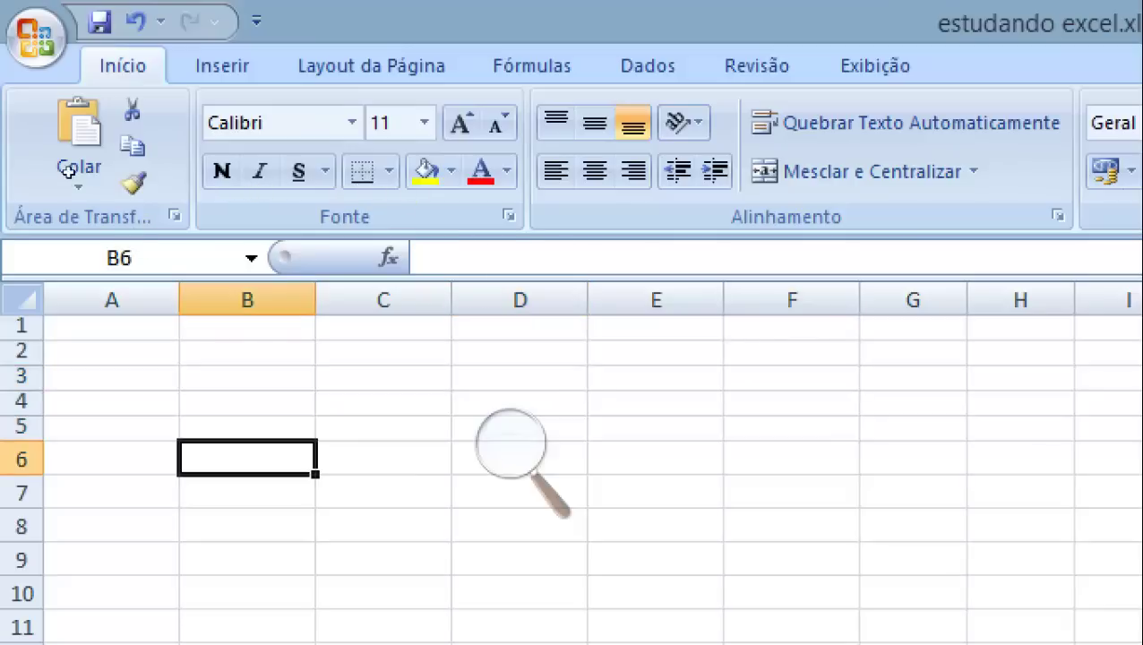
key("ctrl+Home")
key("Down")
key("Down")
key("Down")
key("Right")
key("Right")
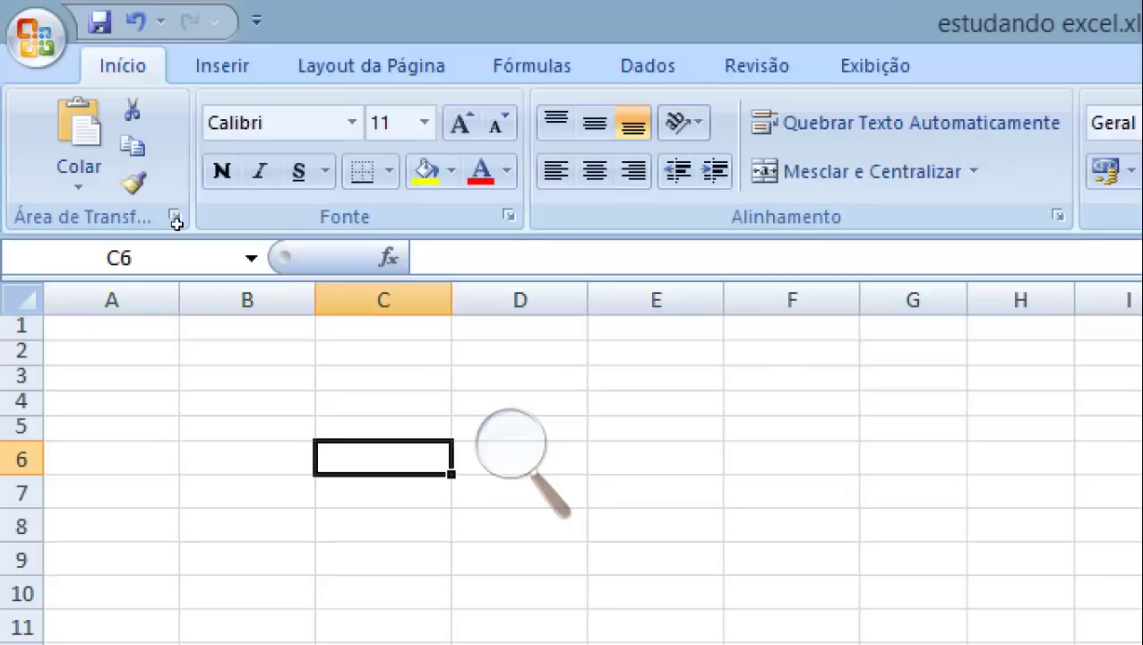
key("Up")
key("Up")
key("Up")
key("Left")
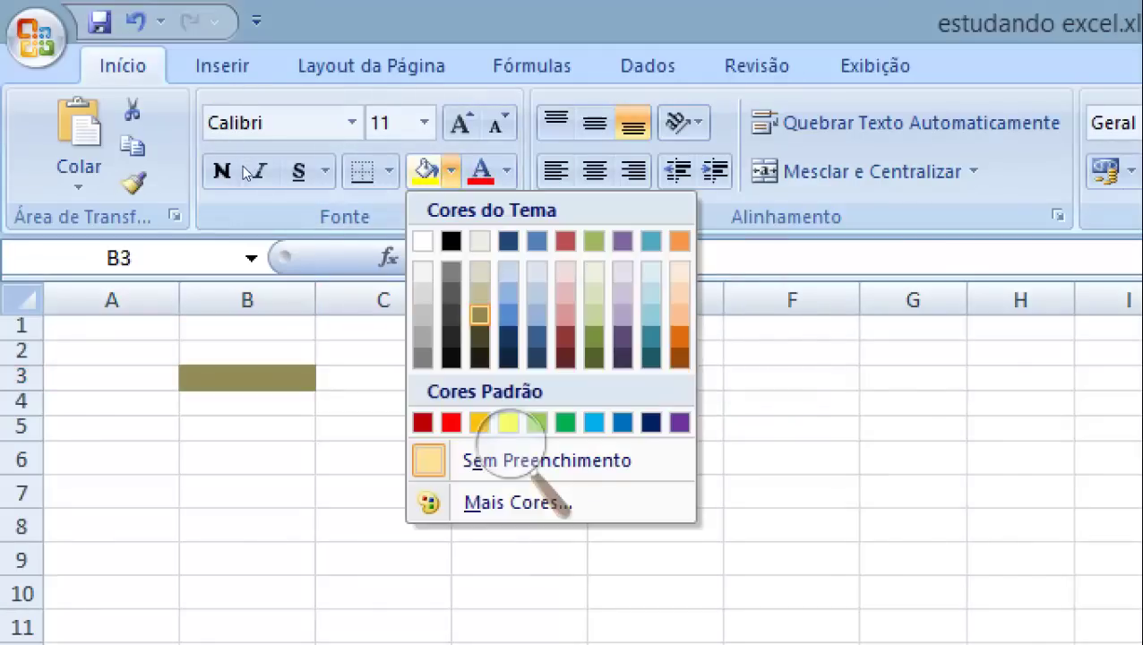
- Apply a standard red fill to cell B3
key("Down")
key("Left")
key("Down")
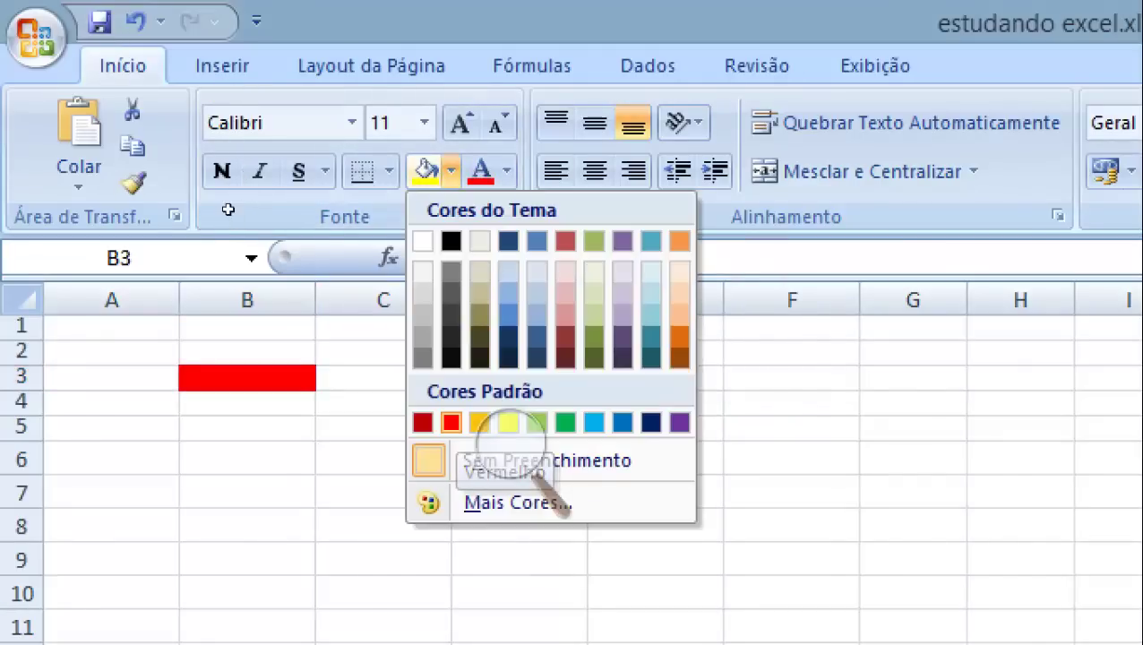
key("Return")
key("Down")
key("Down")
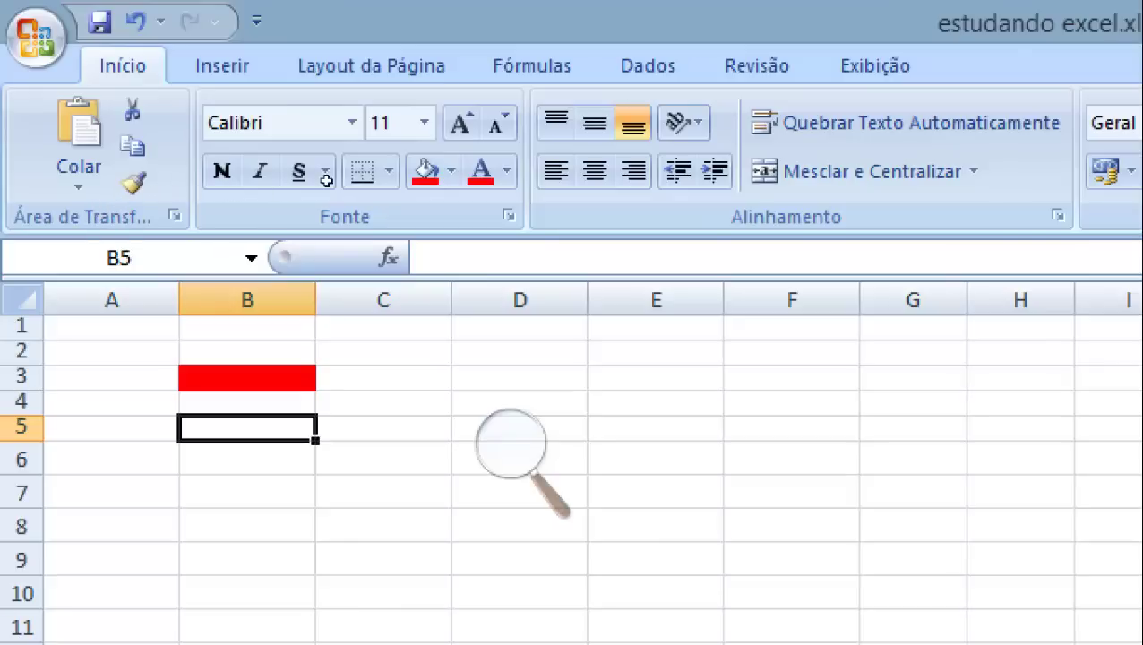
- Fill the block C2:E6 red by repeating the last action with F4
key("Up")
key("Up")
key("Up")
key("Right")
key("Right")
key("Right")
key("shift+Down")
key("shift+Down")
key("shift+Down")
key("shift+Left")
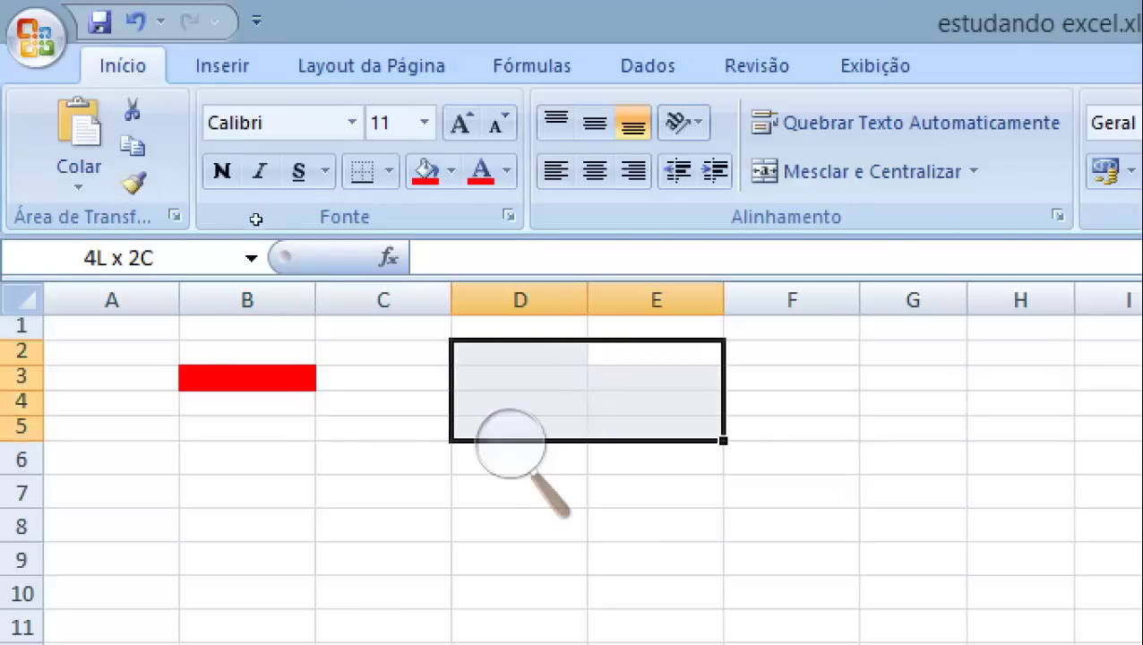
key("shift+Down")
key("shift+Left")
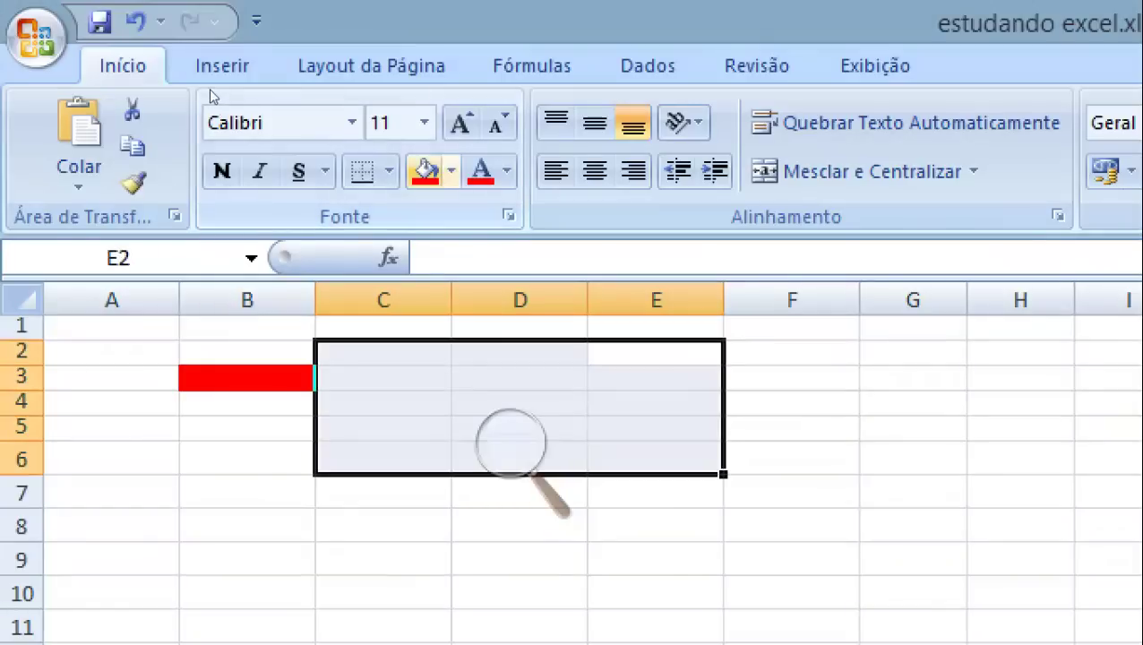
key("F4")
key("Down")
key("Down")
key("Down")
key("Left")
key("Left")
key("Left")
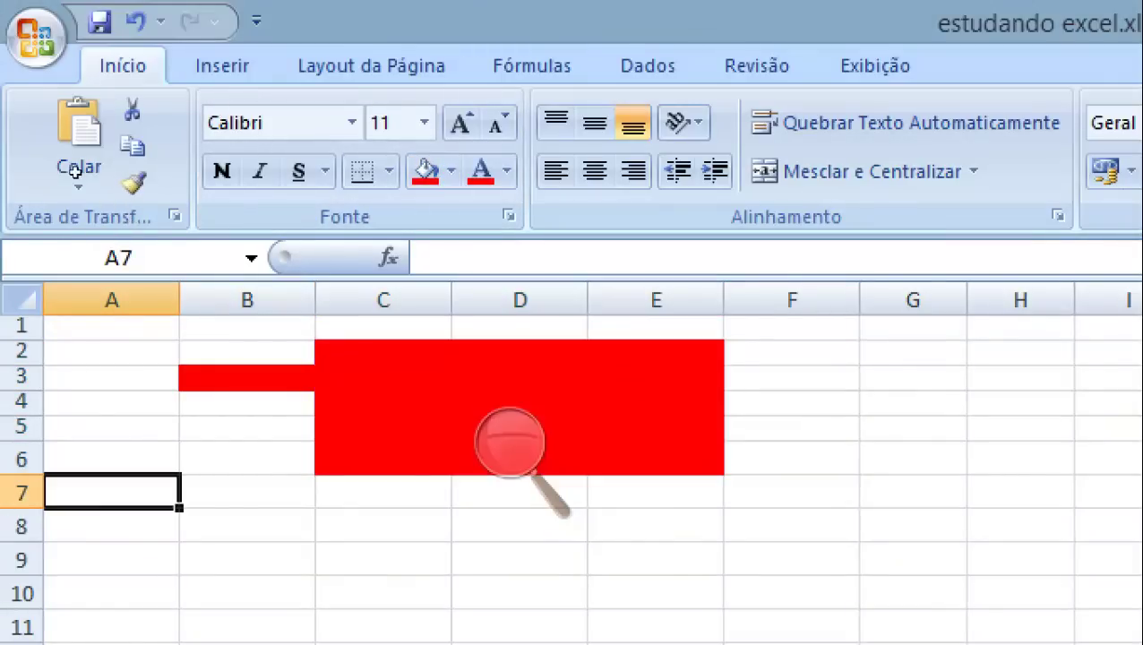
- Remove all fill from B2:E6 with Sem Preenchimento
key("Up")
key("Up")
key("Up")
key("Right")
key("Right")
key("Right")
key("shift+Down")
key("shift+Down")
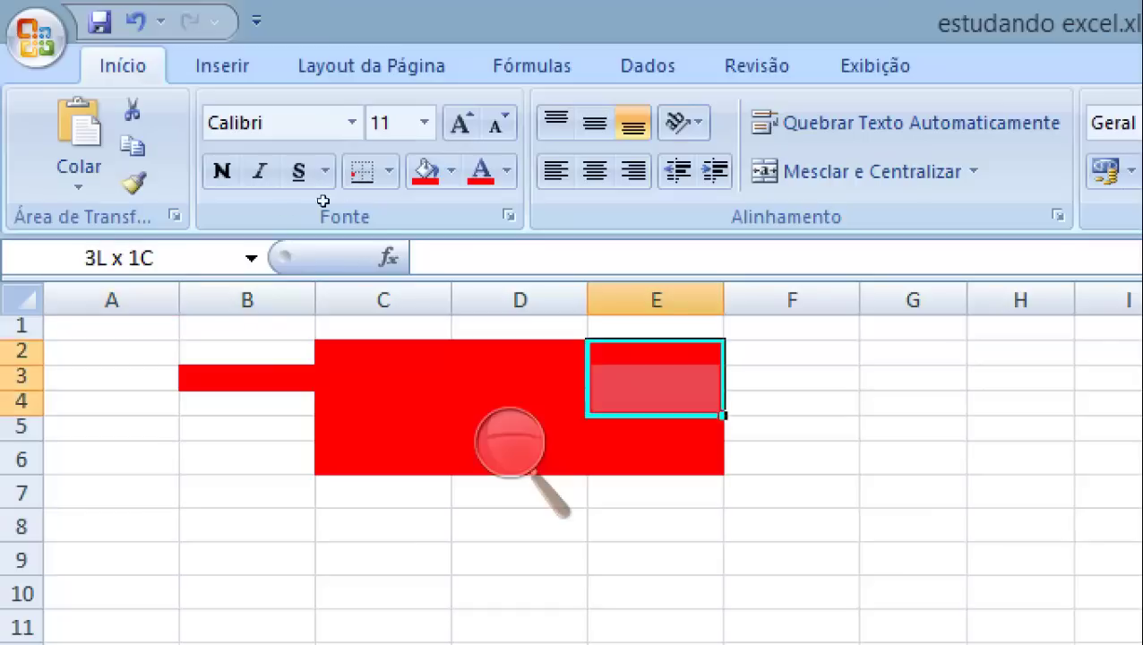
key("shift+Down")
key("shift+Down")
key("shift+Left")
key("shift+Left")
key("shift+Left")
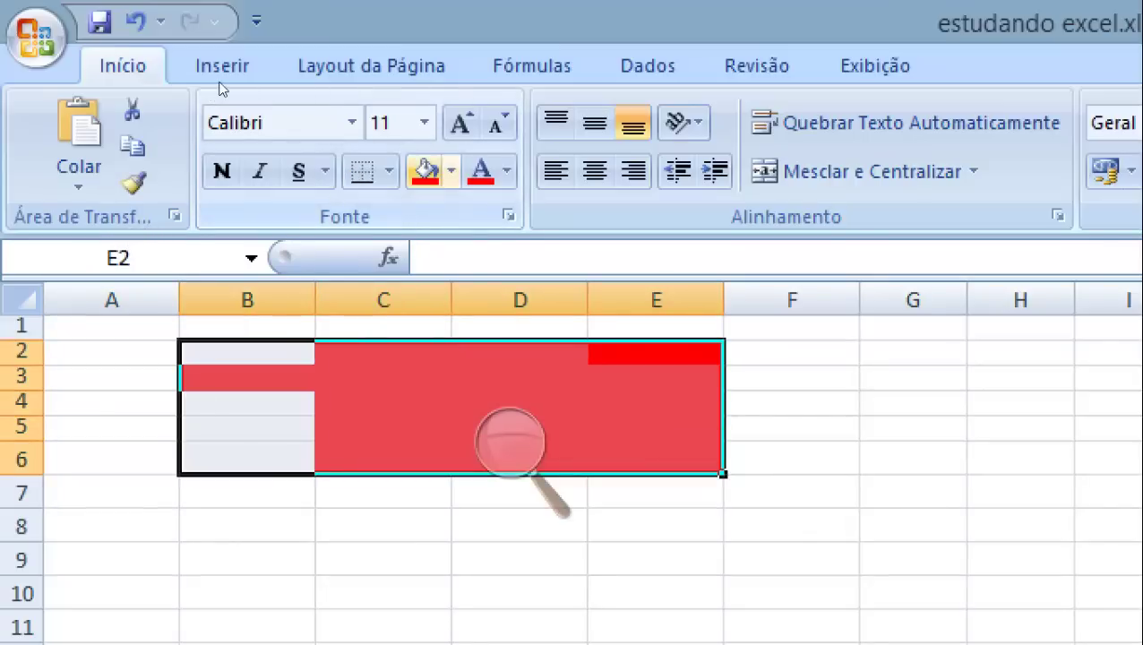
key("alt+h")
key("h")
key("Down")
key("Down")
key("Down")
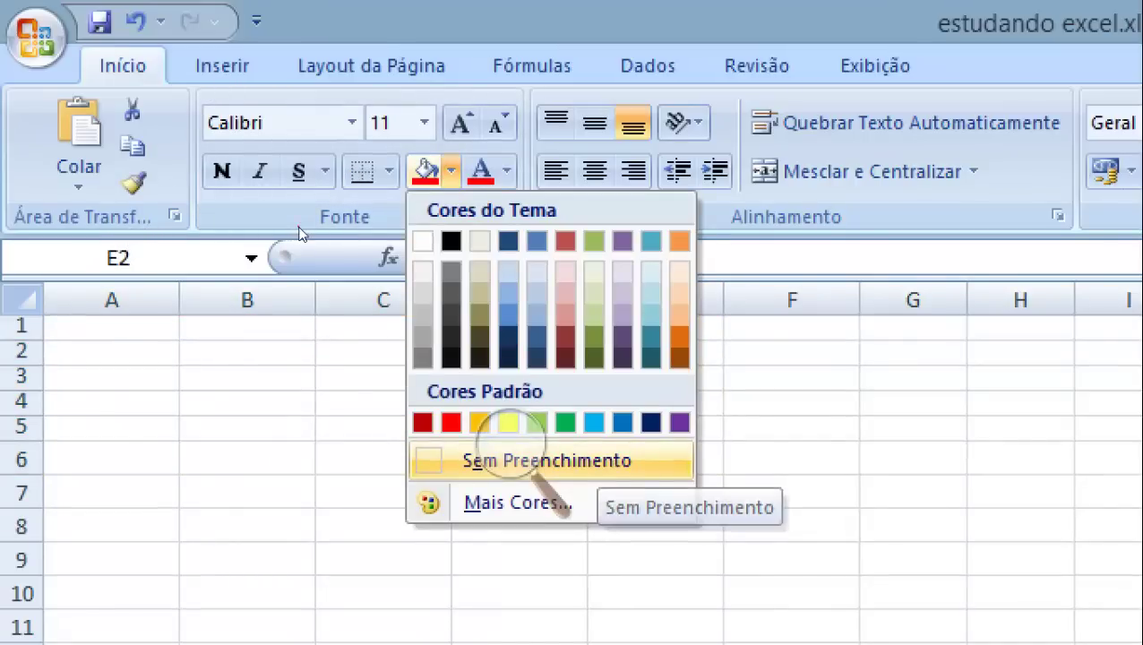
key("Return")
key("Down")
- Enter 123 in B2 and casa in B3, then select B2:B3
key("Up")
key("Up")
key("Up")
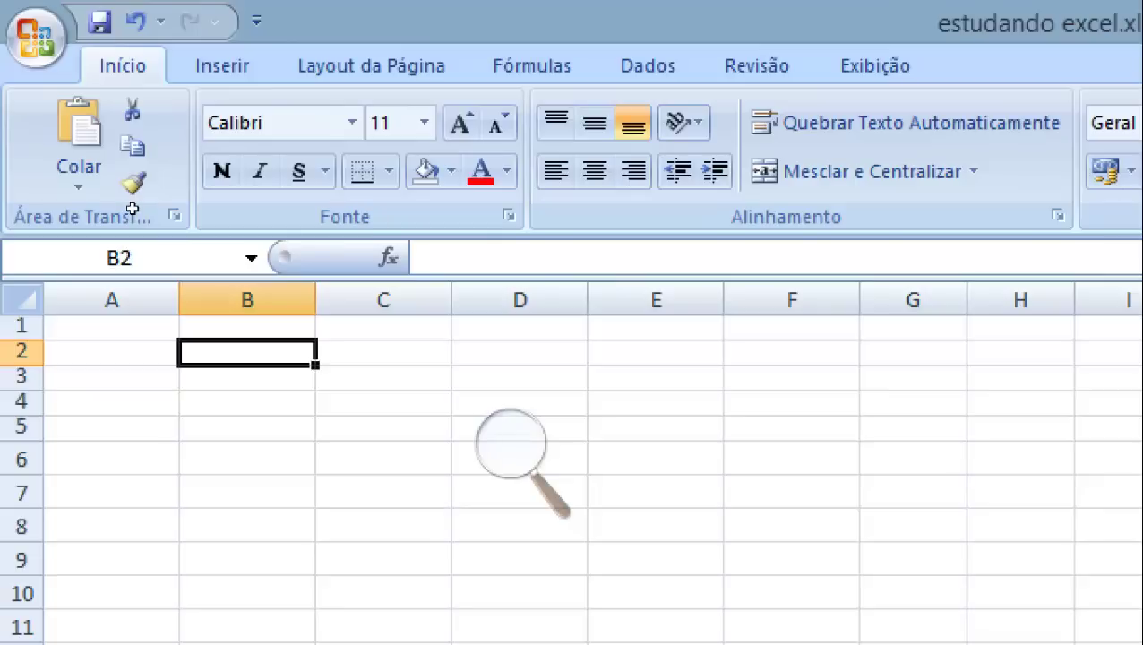
type("12")
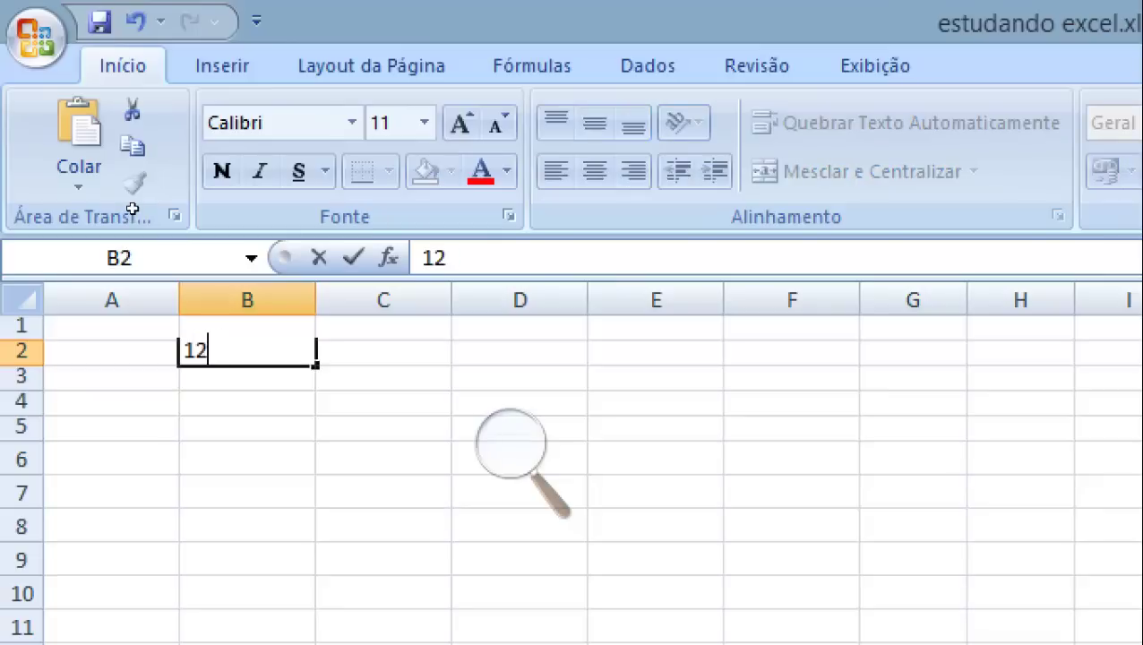
type("3")
key("Return")
type("casa")
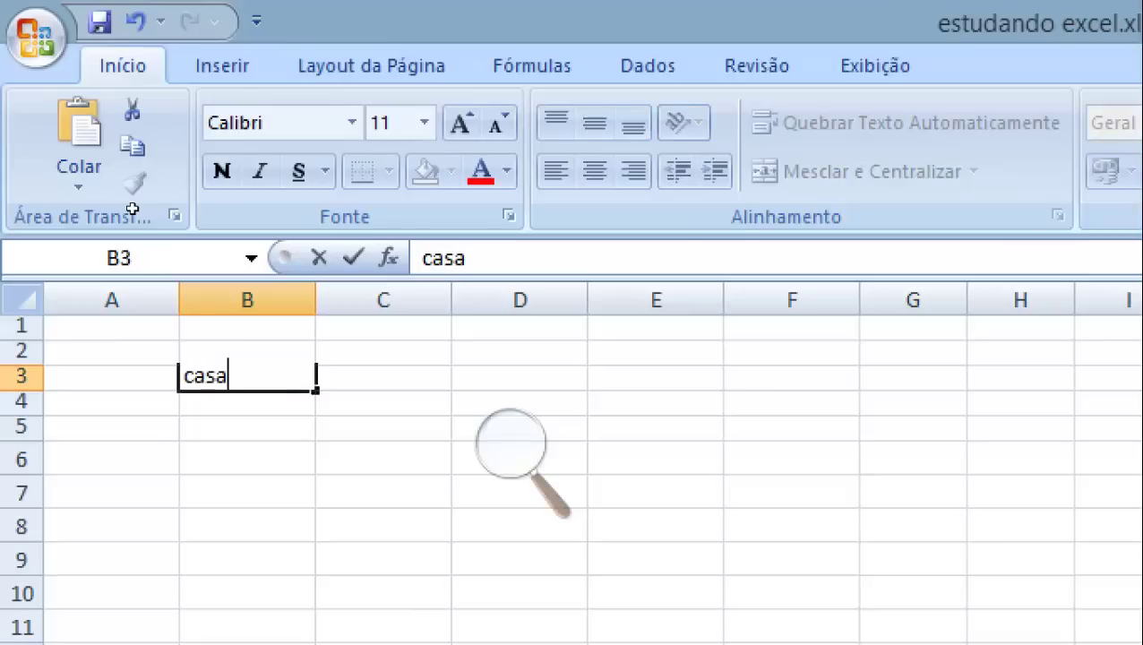
key("Return")
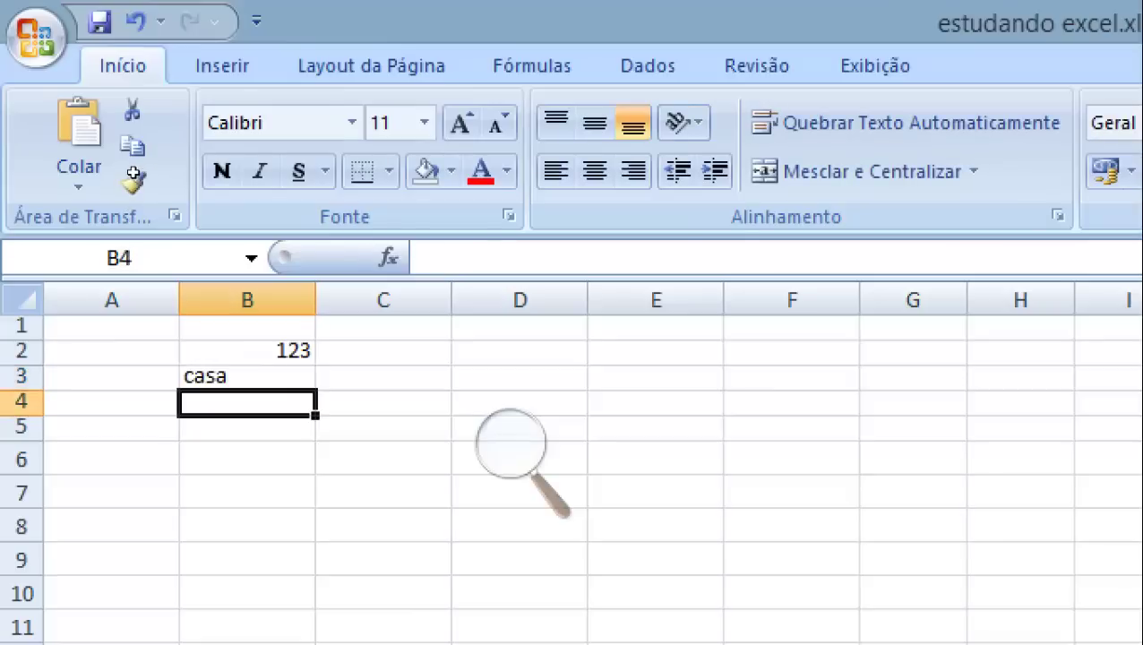
key("Up")
key("Up")
key("shift+Down")
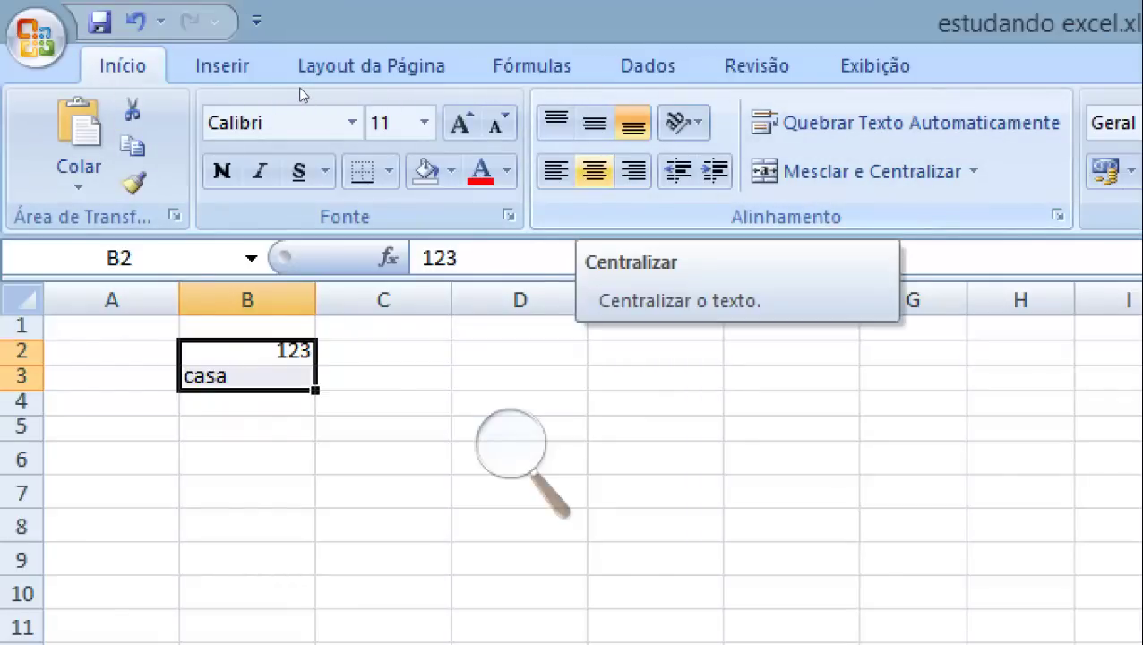
- Center B2:B3 horizontally and set vertical alignment to Alinhar no Meio after trying other alignments
left_click(593, 170)
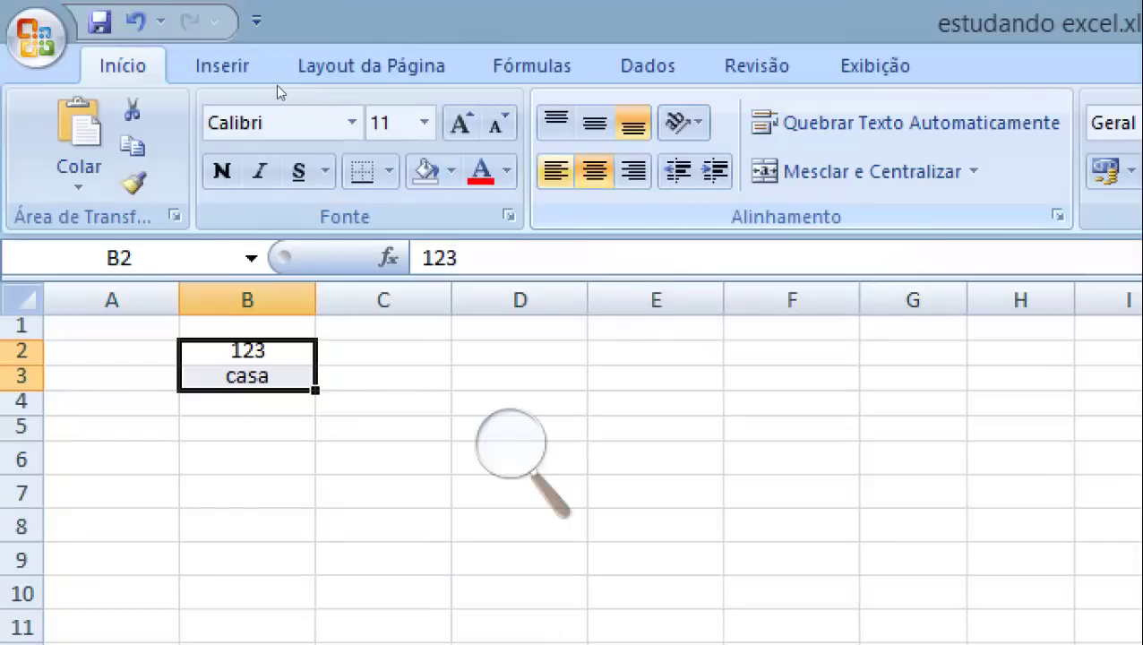
left_click(556, 170)
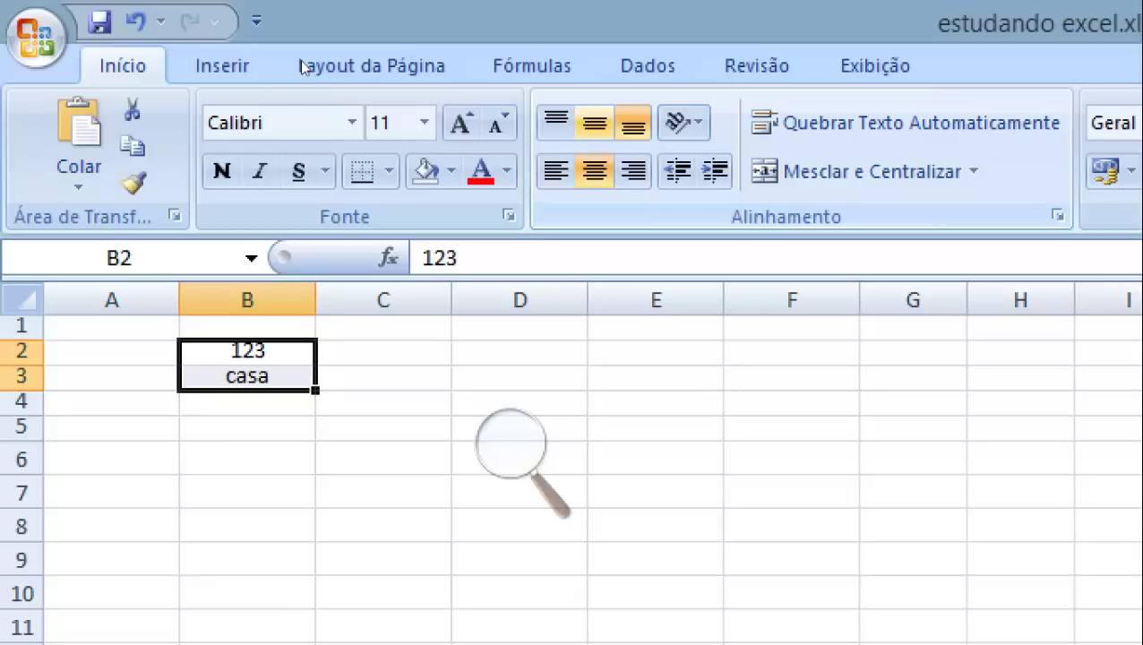
left_click(300, 61)
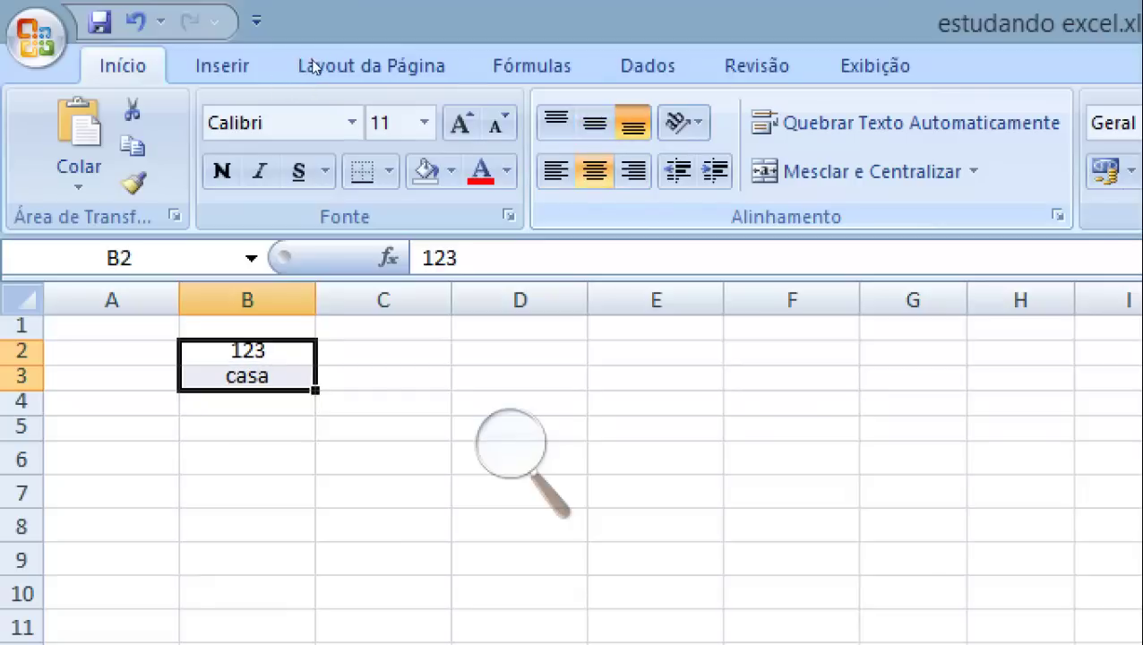
left_click(269, 60)
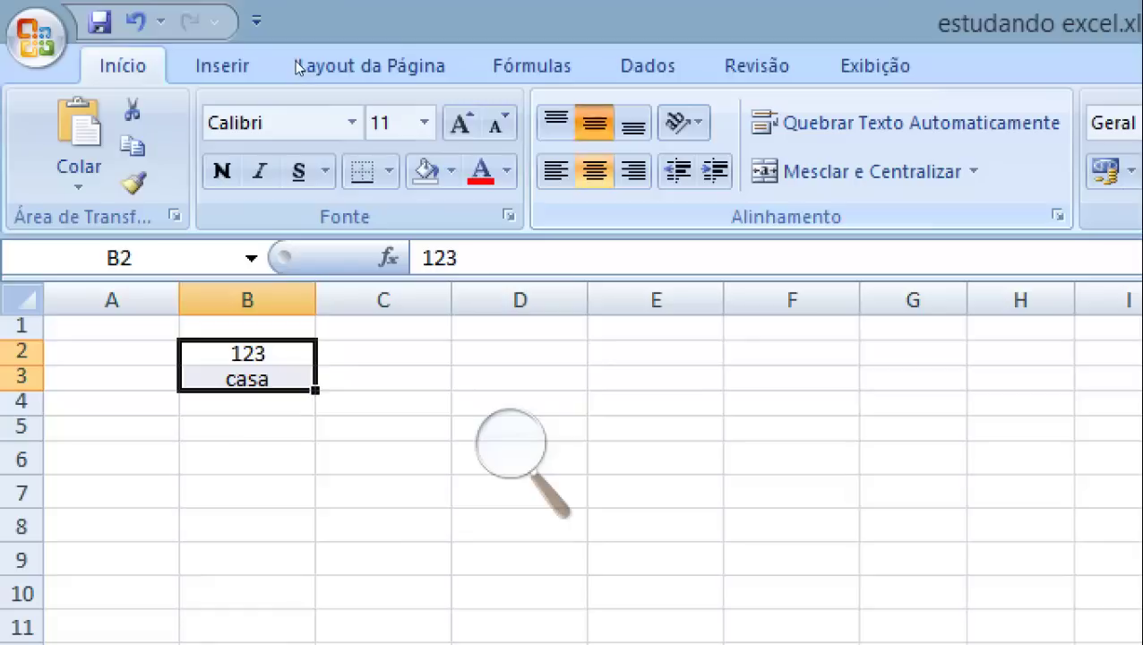
left_click(296, 62)
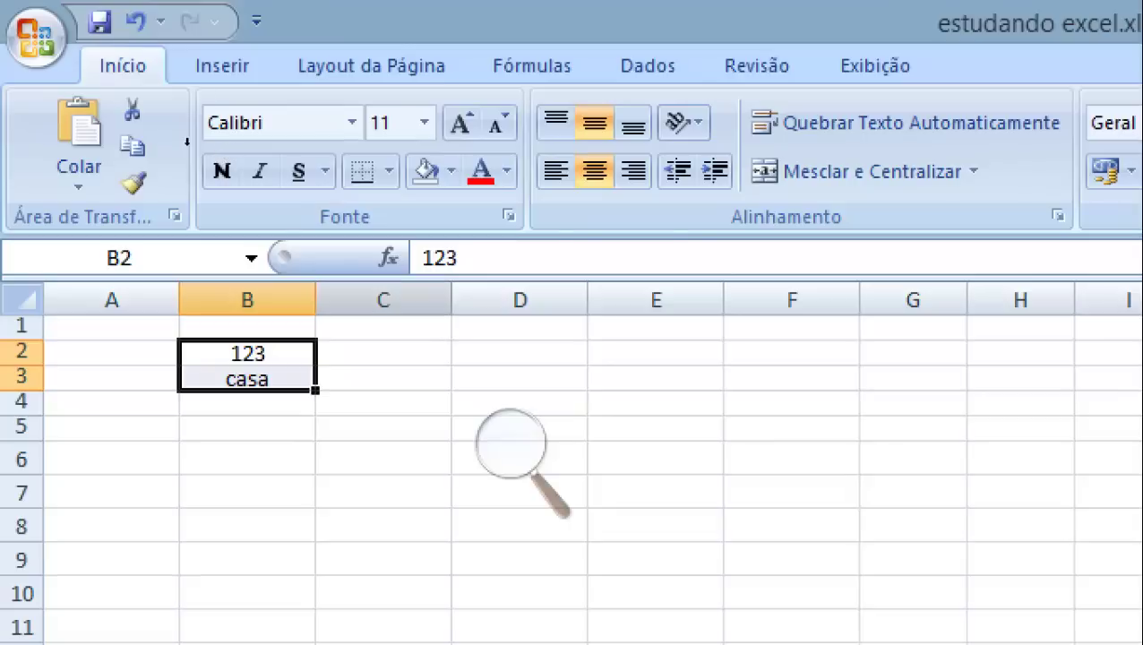
- Clear and restore the 123 and casa entries in B2:B3, bold them, then clear them again
key("Down")
key("Down")
key("Down")
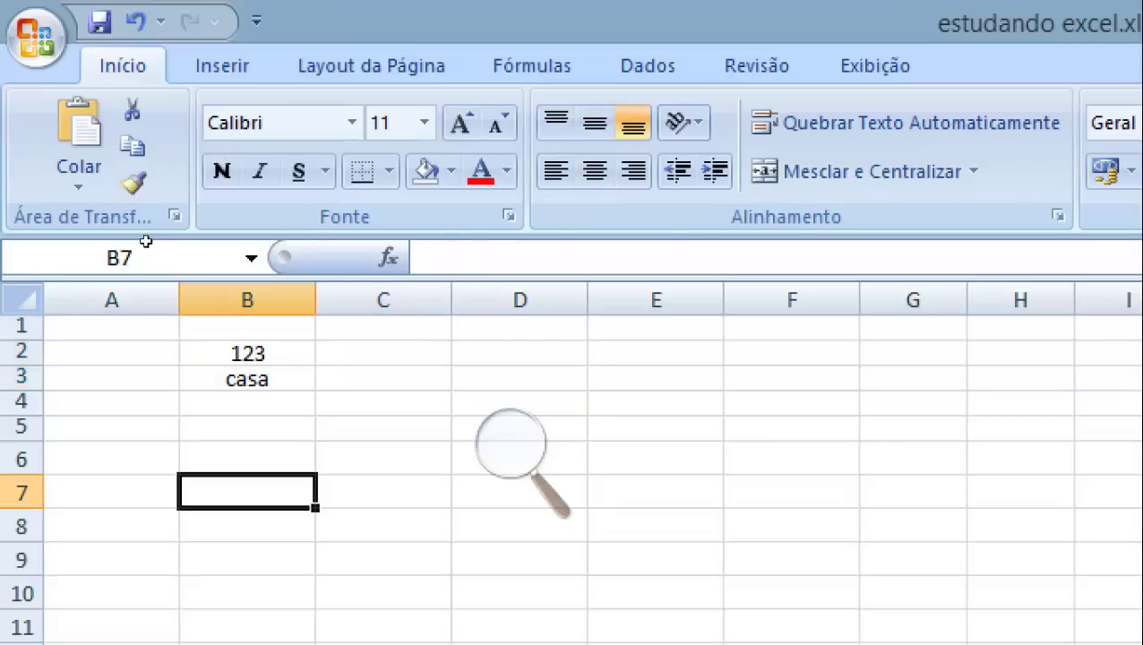
key("Up")
key("Up")
key("Up")
key("shift+Down")
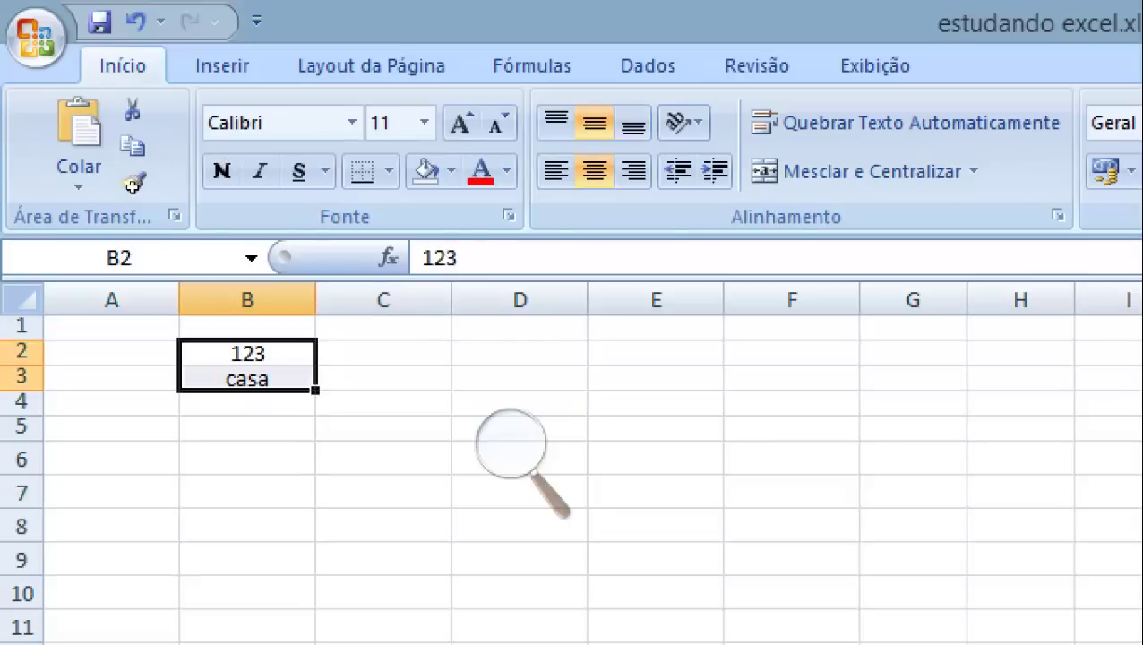
key("Delete")
key("ctrl+z")
key("ctrl+n")
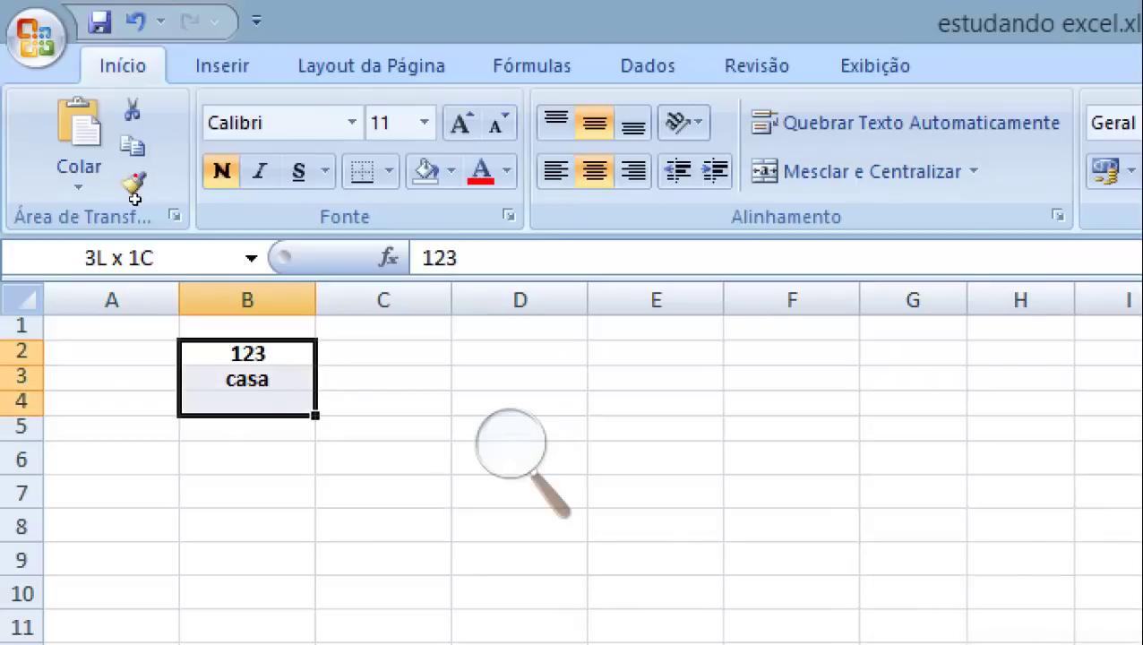
left_click(149, 241)
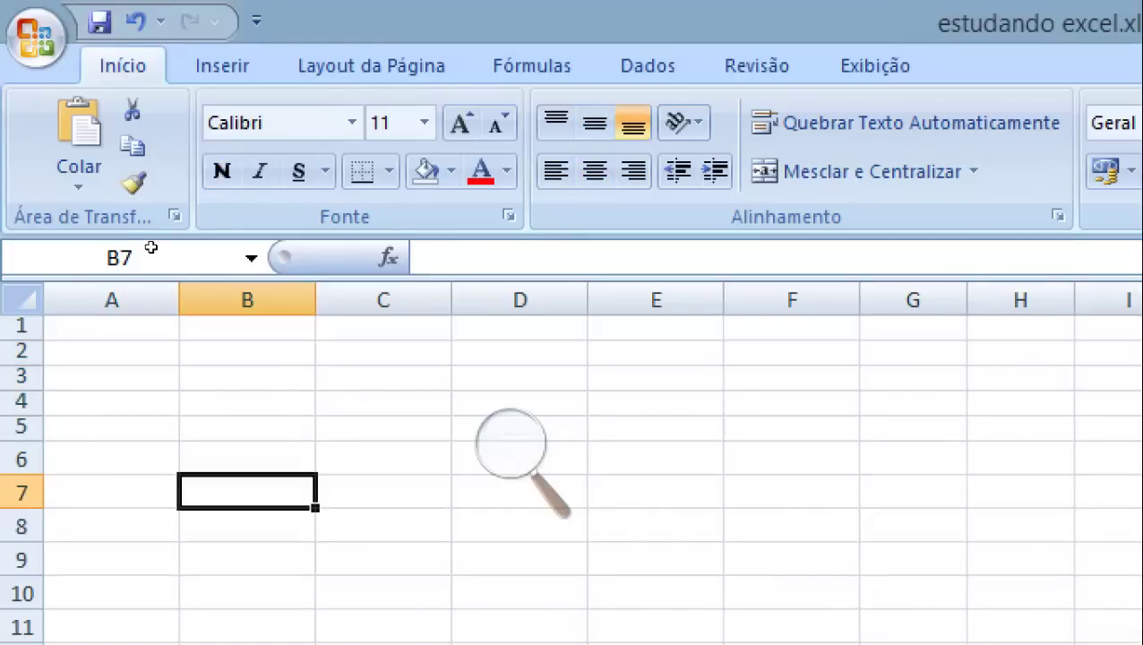
key("Up")
key("Up")
key("Up")
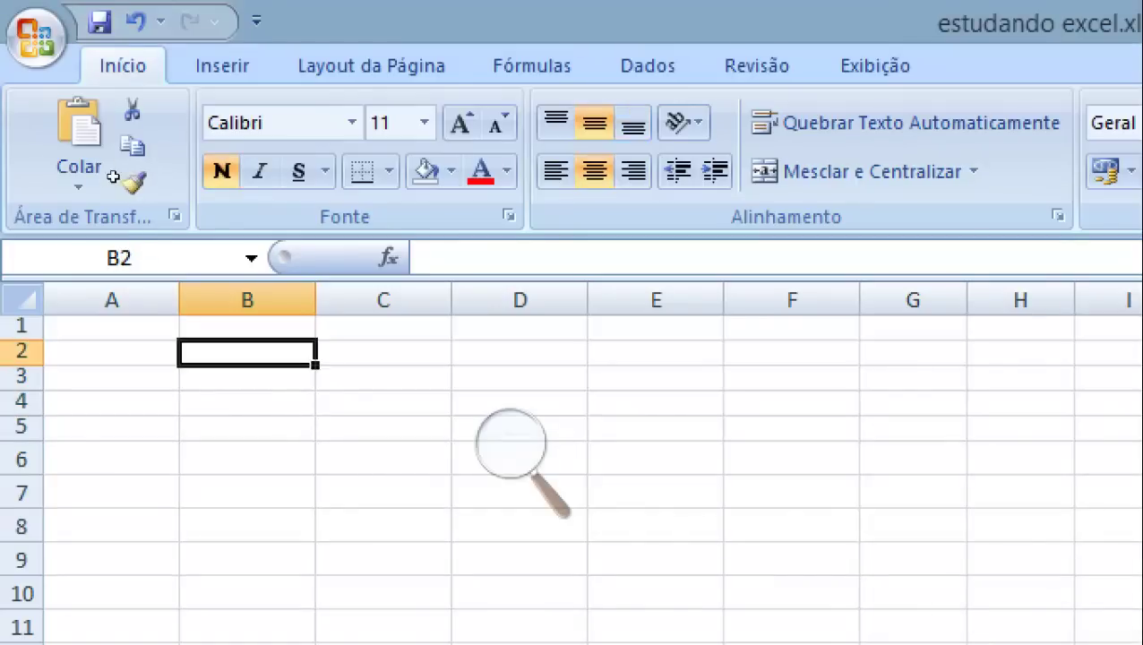
- Apply a solid red fill to cell B2 from the Cor do Preenchimento dropdown
left_click(223, 81)
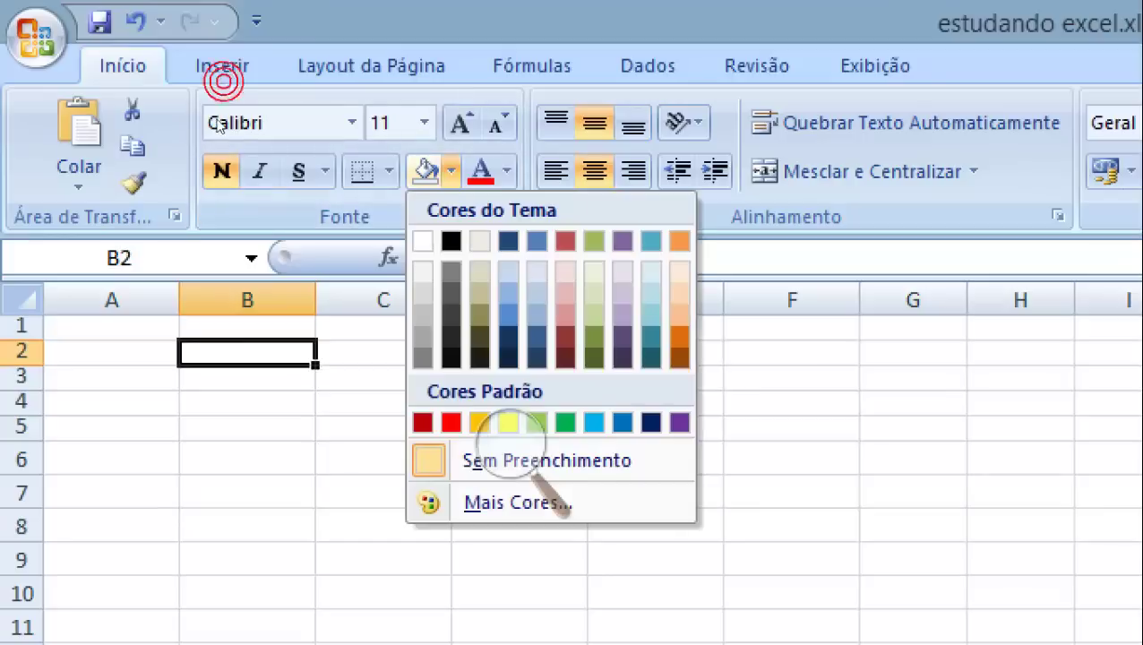
key("Escape")
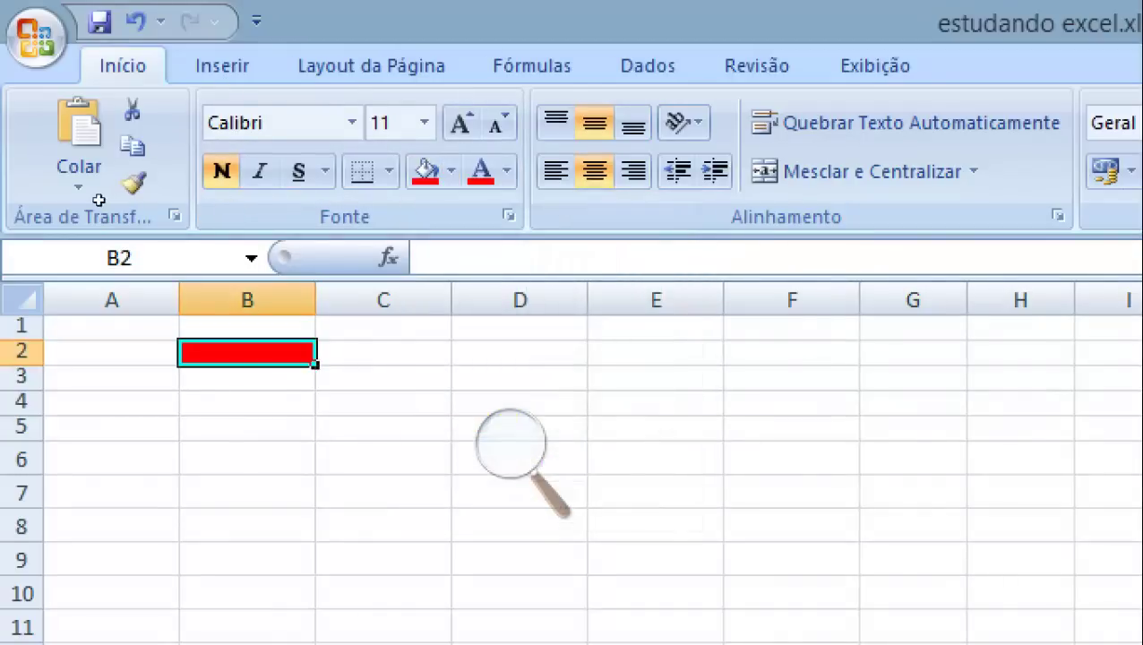
key("Down")
key("Down")
key("Left")
key("Up")
key("Up")
key("Right")
- Move the red cell from B2 to D2 and extend the red fill through F2
mouse_move(179, 352)
left_mouse_down()
mouse_move(403, 376)
mouse_move(408, 358)
left_mouse_up()
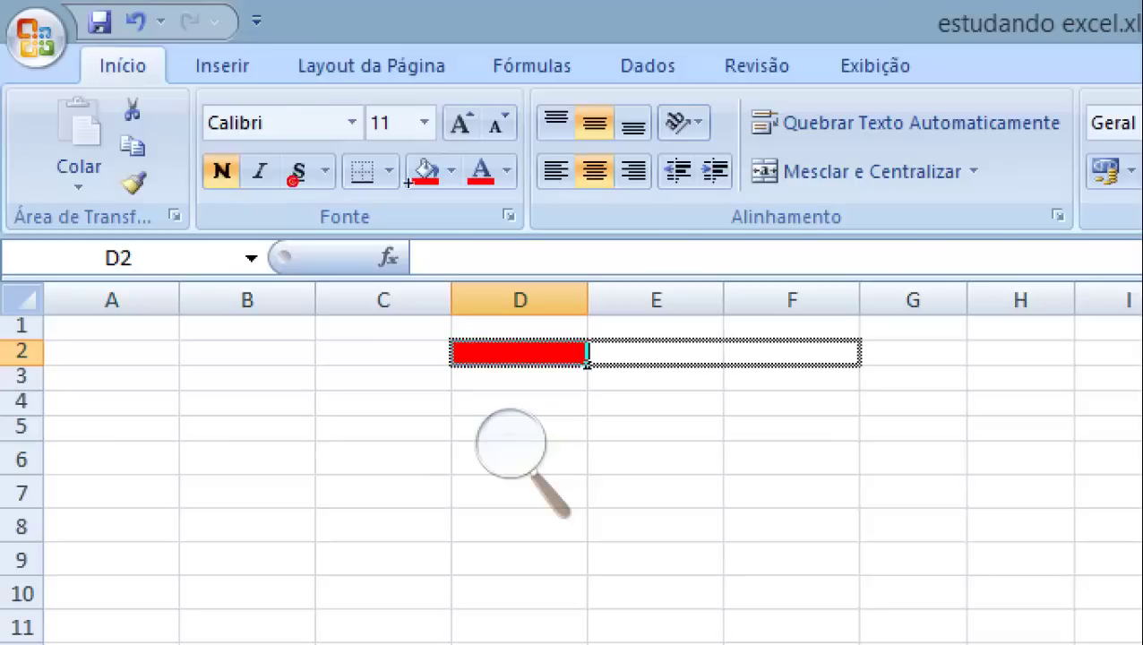
left_click_drag(587, 365, 854, 364)
left_click(802, 397)
- Fill cell D2 with black from the Cor do Preenchimento palette
left_click(399, 197)
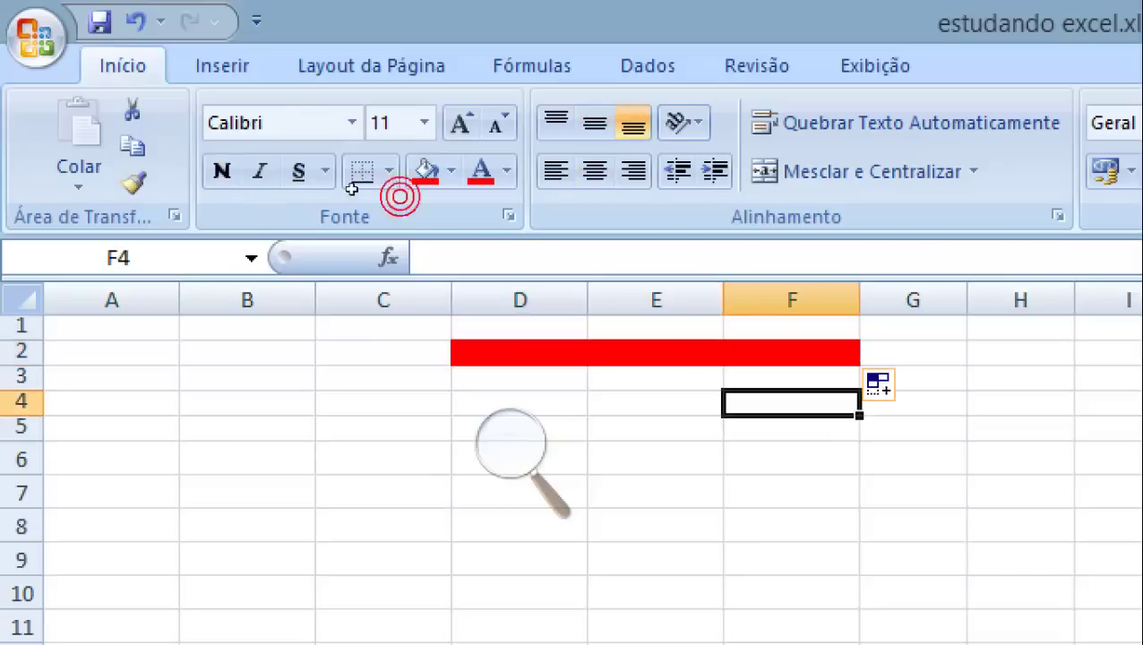
key("Up")
key("Up")
key("Left")
key("Left")
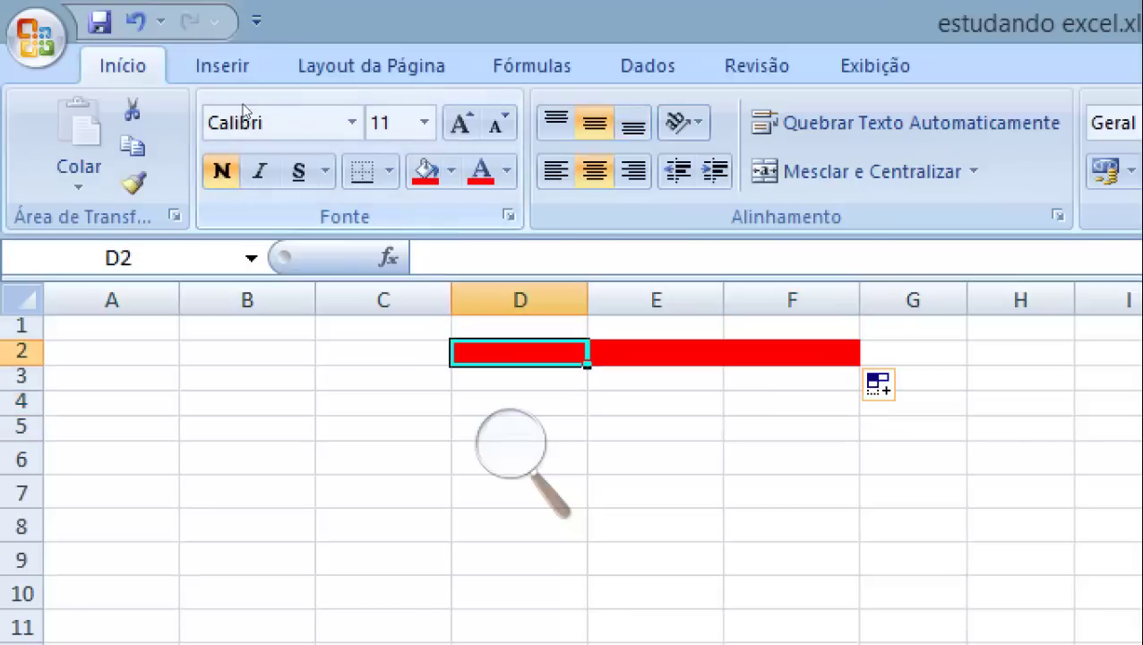
left_click(451, 171)
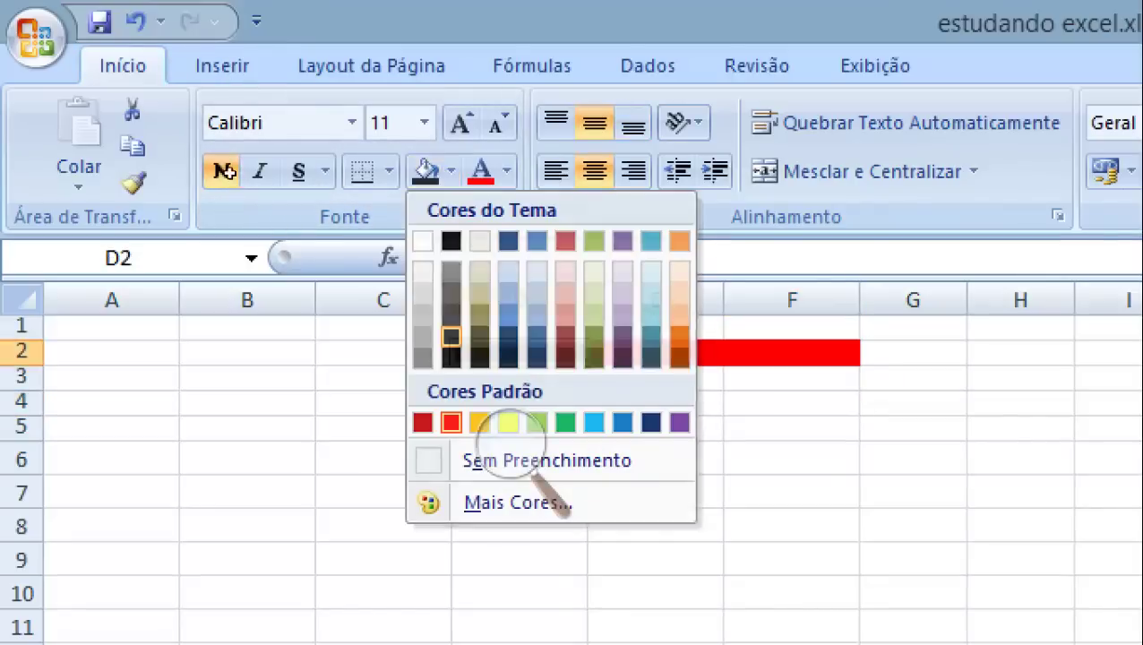
left_click(451, 355)
key("Down")
key("Left")
key("Left")
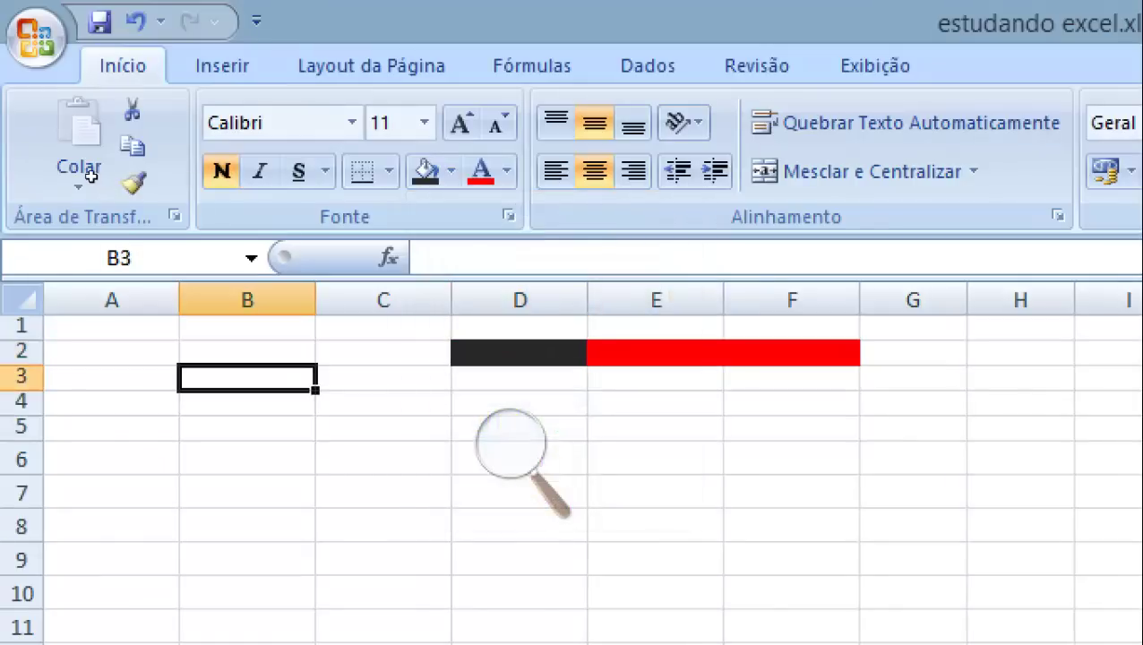
key("Up")
key("Left")
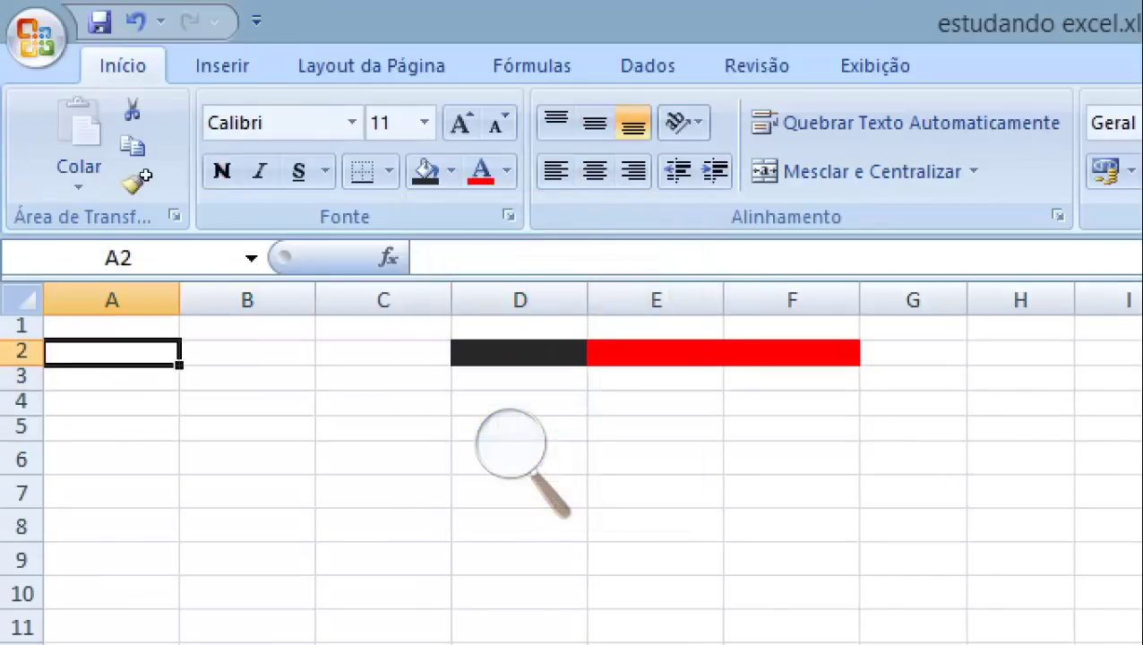
- Enter 1, 2 and 3 in cells A2:A4
type("1")
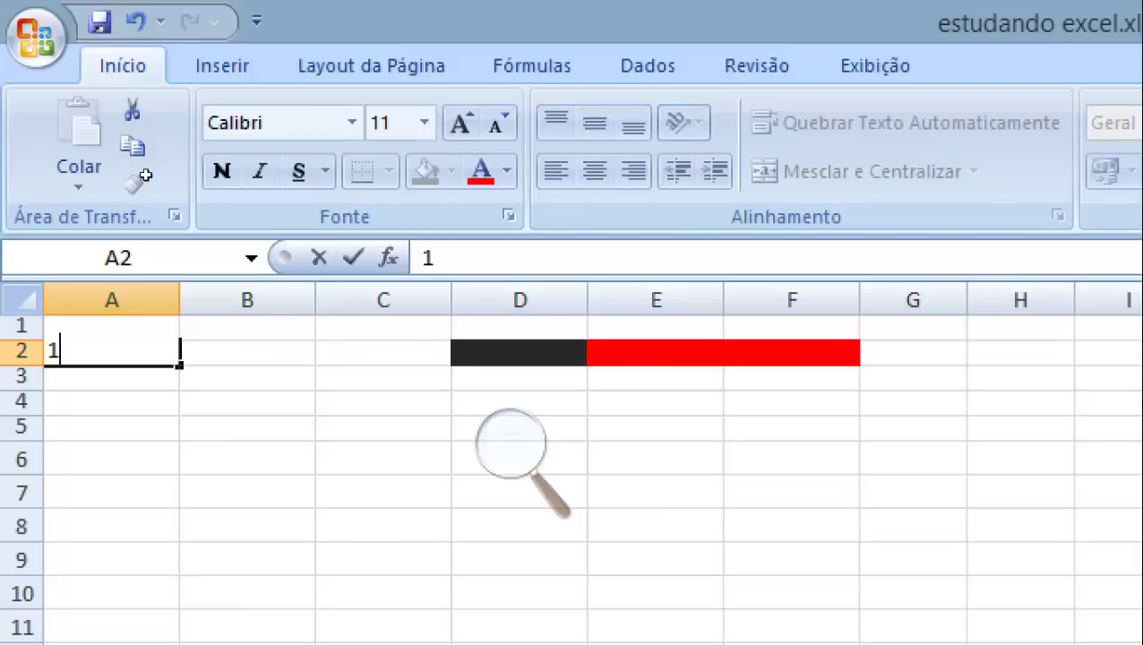
key("Return")
type("2")
key("Return")
type("3")
key("Return")
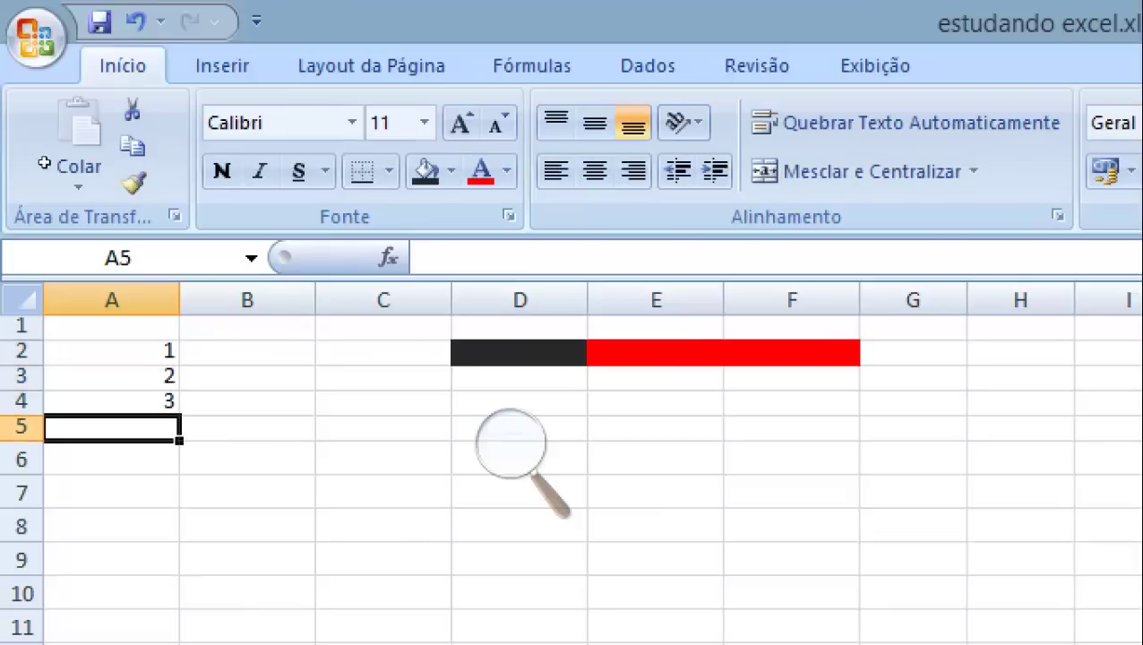
- Select A2:A4 and extend the series with the fill handle down to 6 in A7
key("Up")
key("Right")
key("Left")
key("Up")
key("Up")
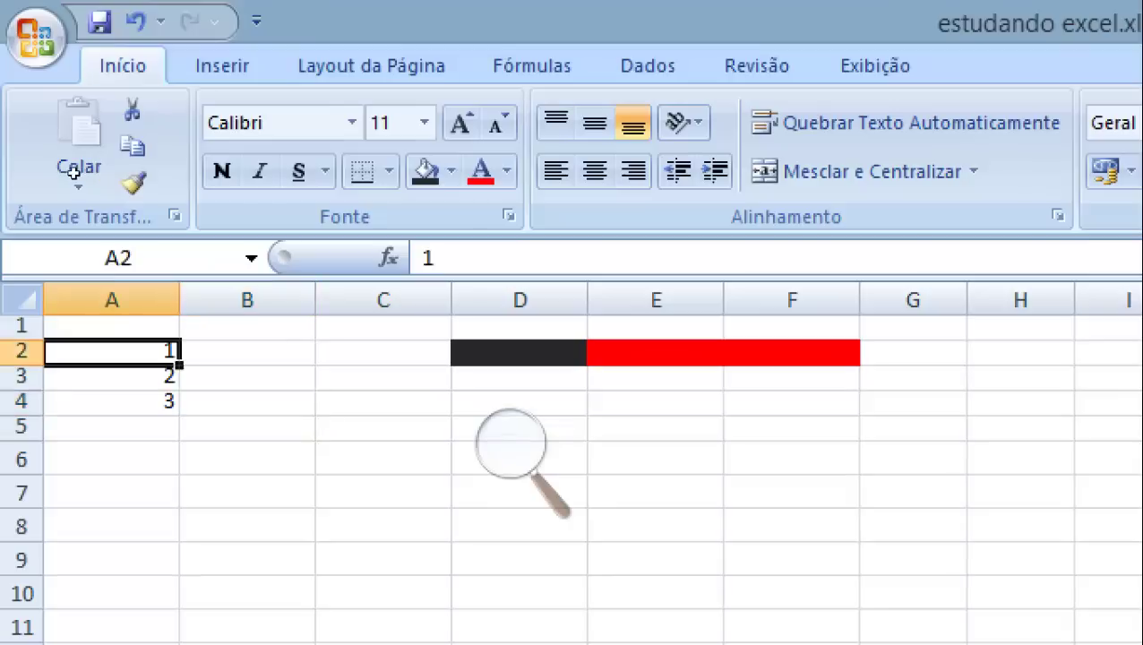
key("shift+Down")
key("shift+Down")
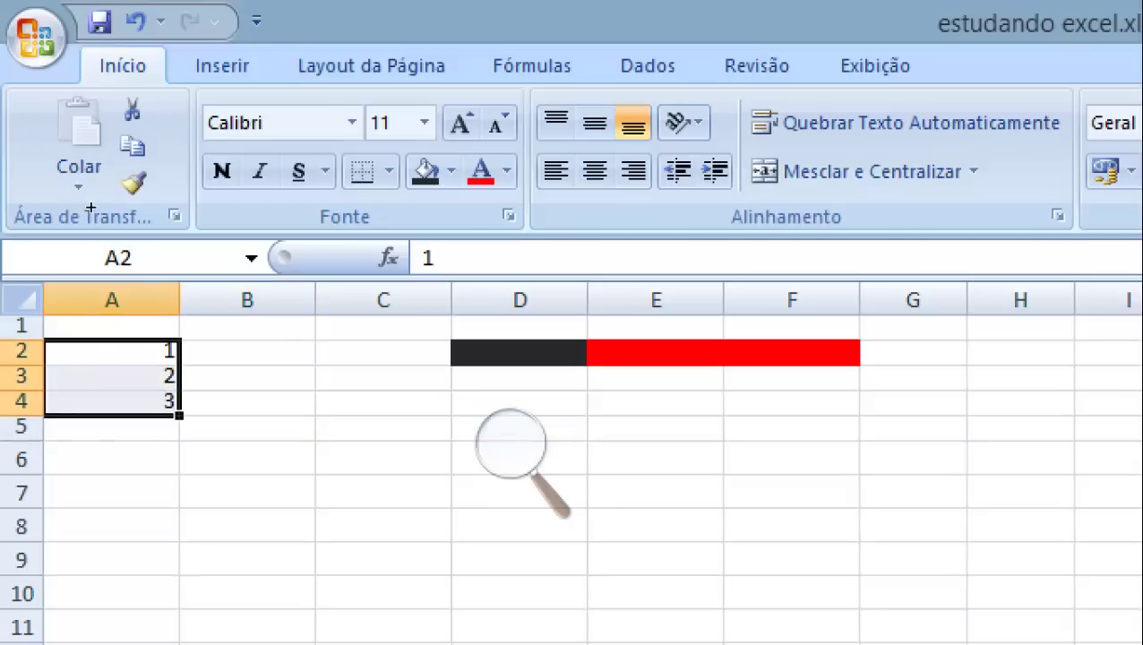
left_click_drag(179, 414, 179, 507)
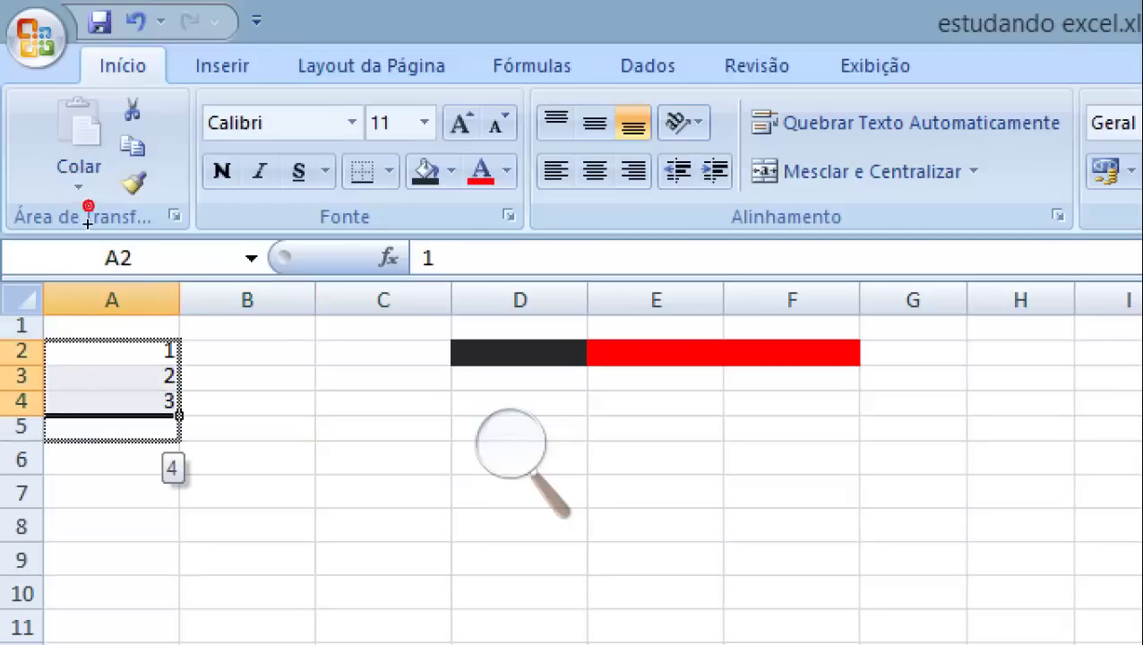
key("Right")
key("Down")
key("Down")
key("Down")
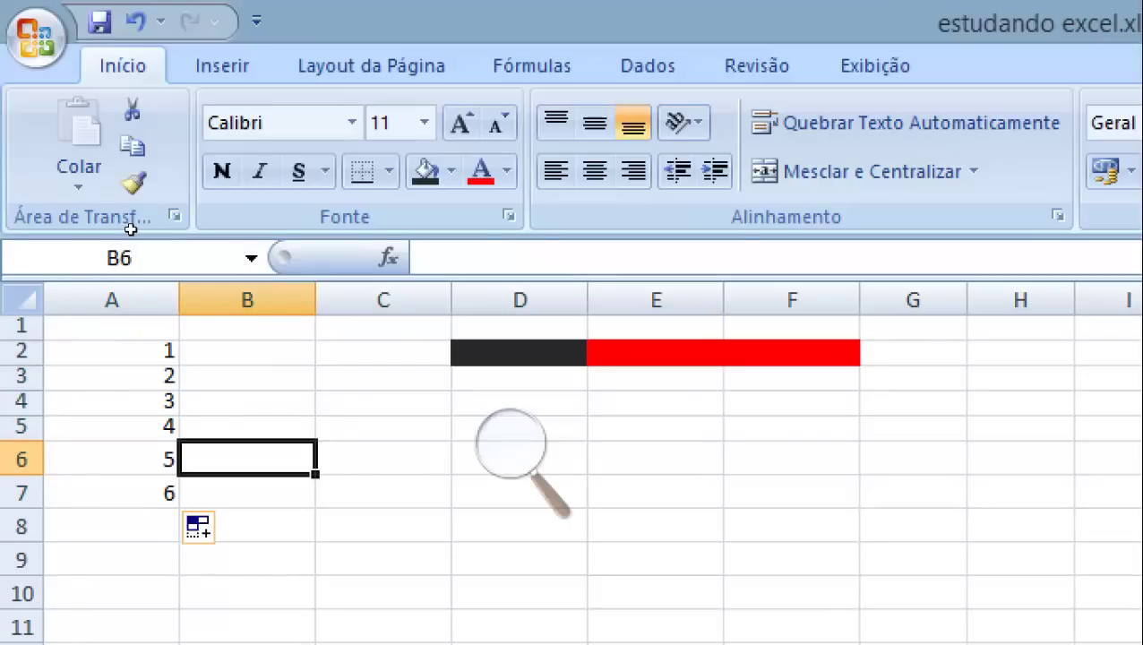
- Reselect the start of the number series, ending back on cell A2
key("Left")
key("Up")
key("Up")
key("Up")
key("shift+Down")
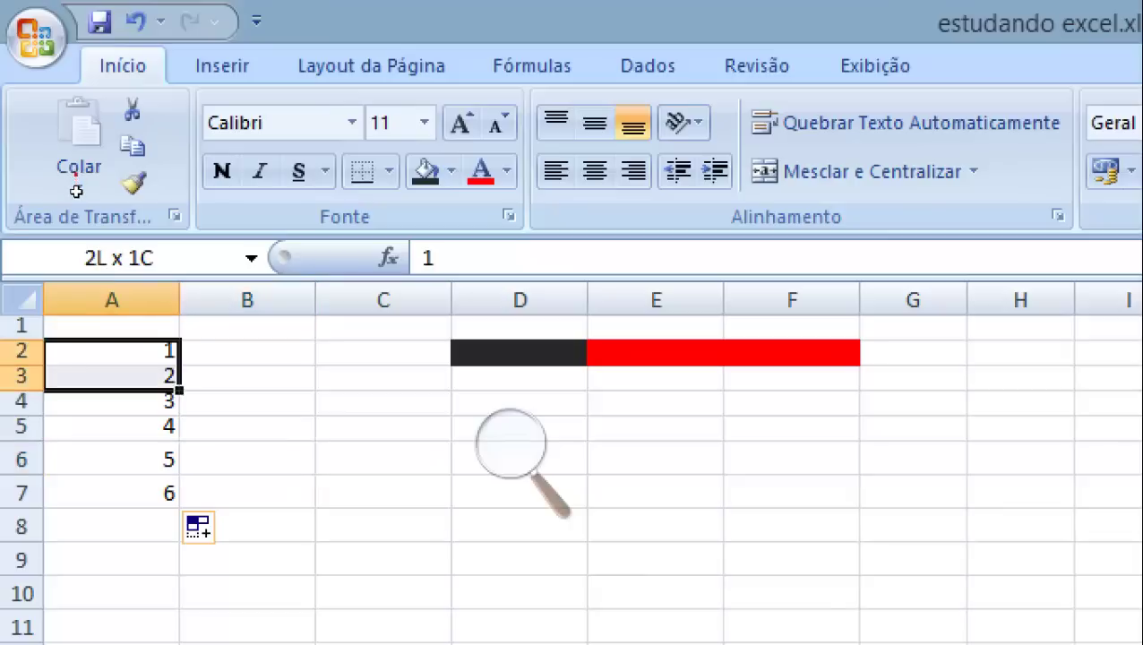
key("shift+Down")
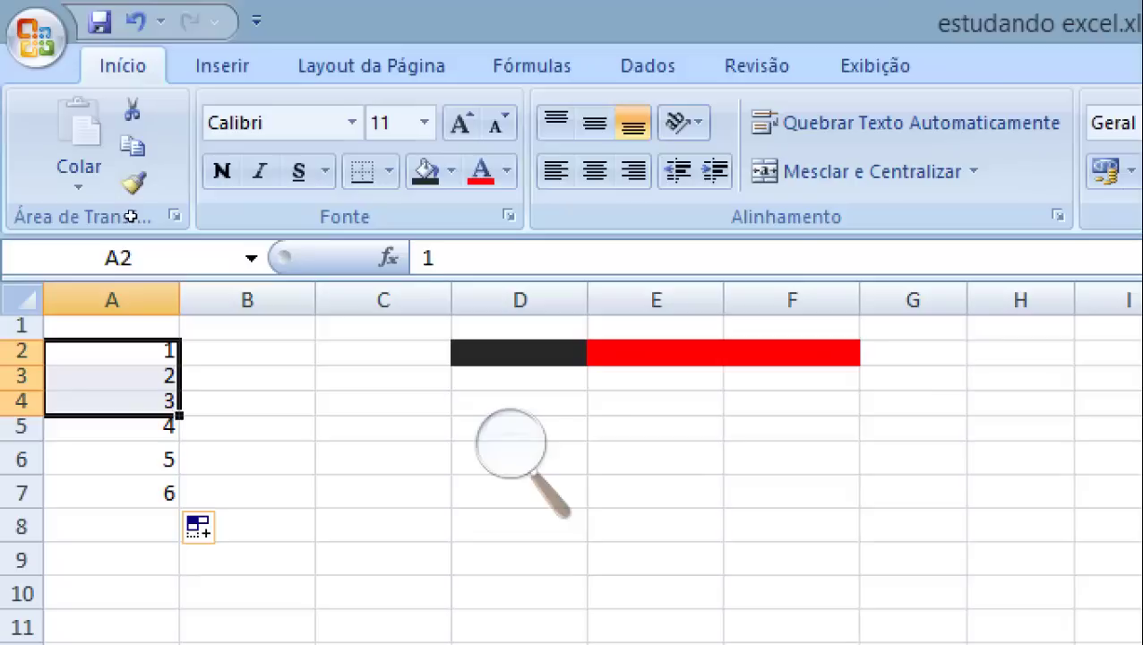
key("Right")
key("Down")
key("Down")
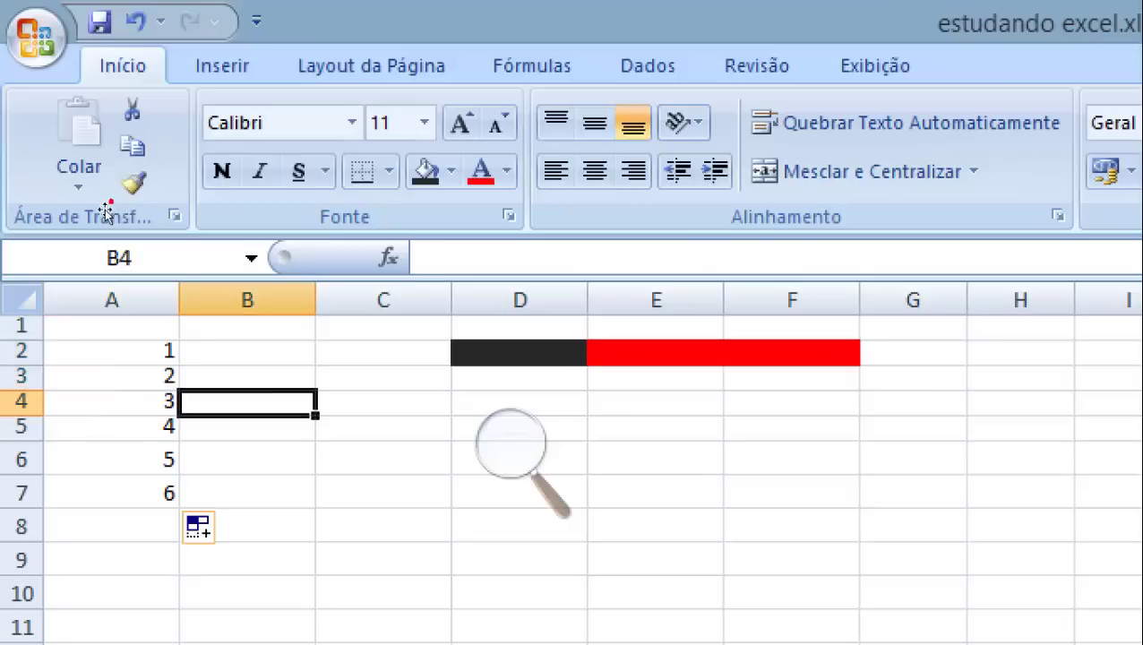
key("Left")
key("Up")
key("Up")
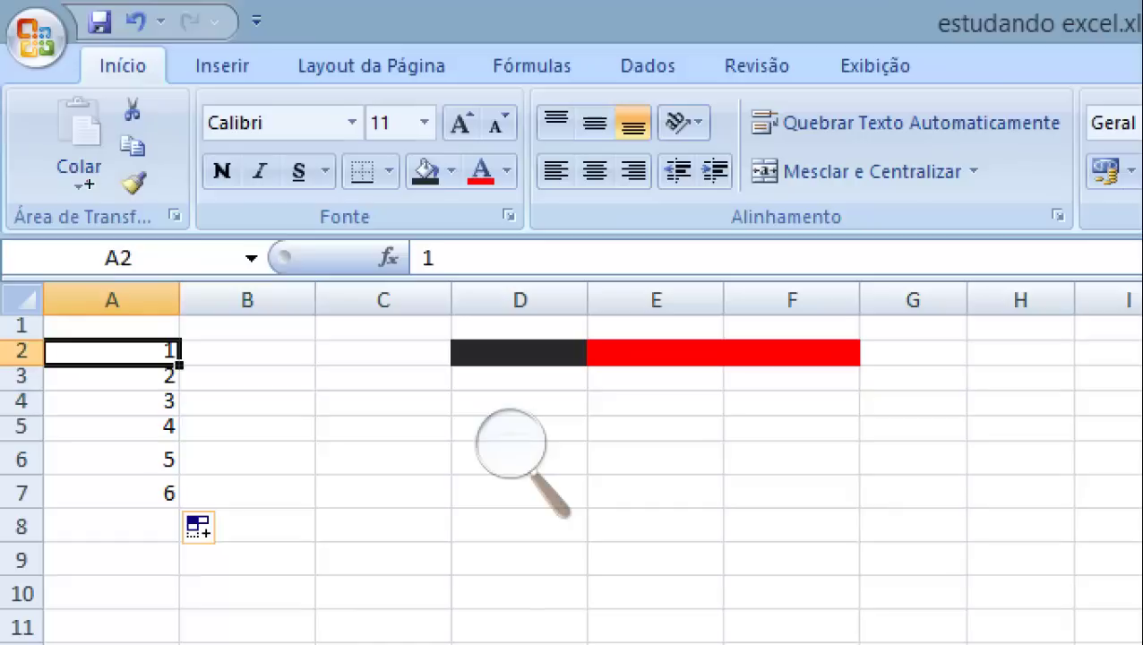
- Copy the 1 from A2 across to C2, then continue column A's count down to 8 in A9
left_click_drag(180, 364, 430, 358)
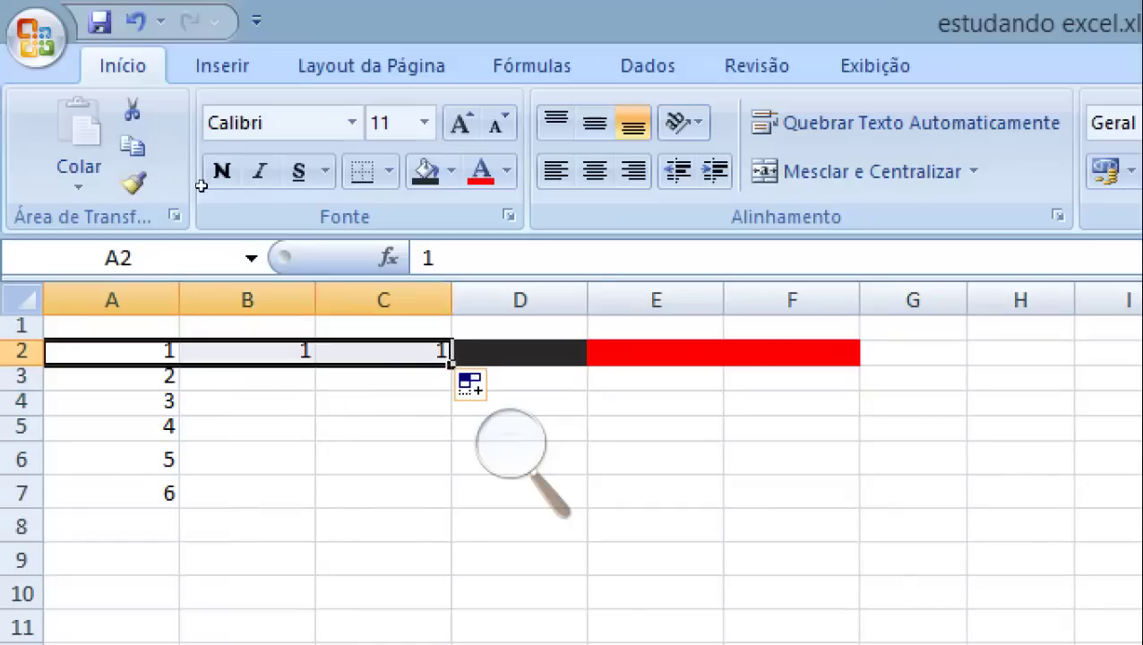
key("Right")
key("Right")
key("Down")
key("Down")
key("Down")
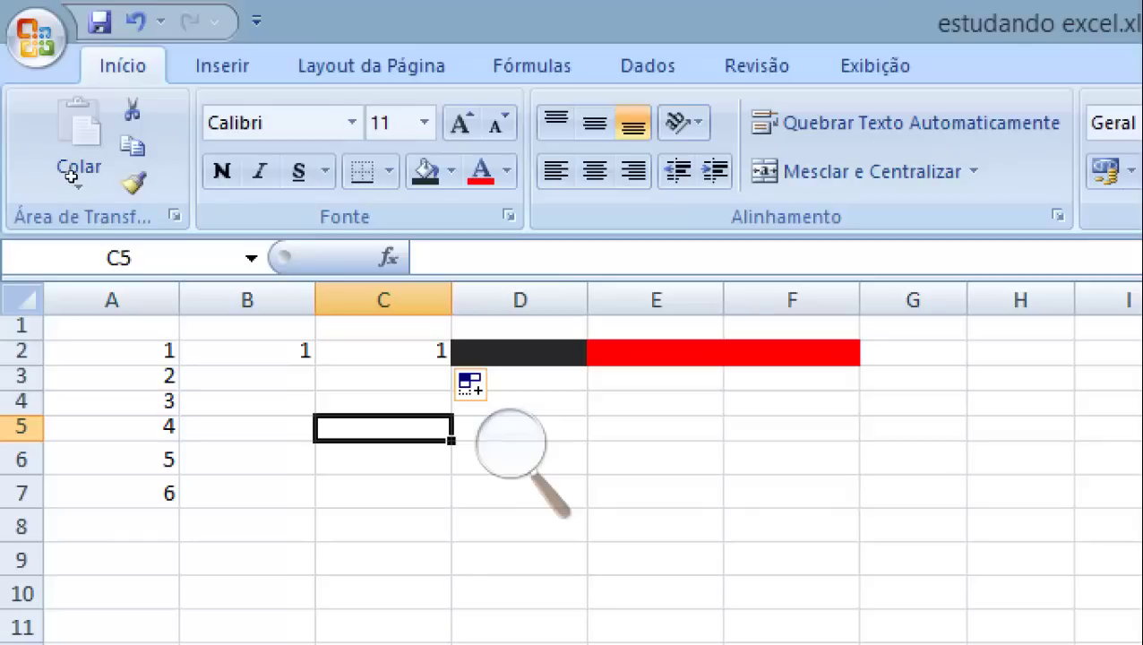
key("Left")
key("Left")
key("Up")
key("Up")
key("Up")
key("shift+Down")
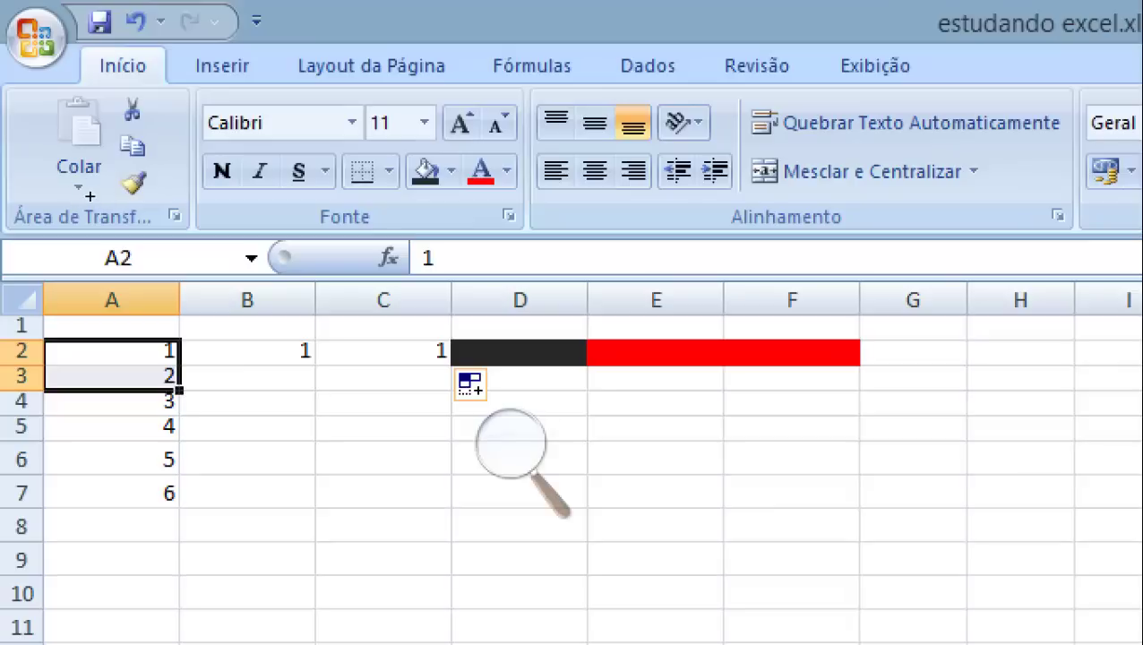
left_click_drag(179, 390, 178, 573)
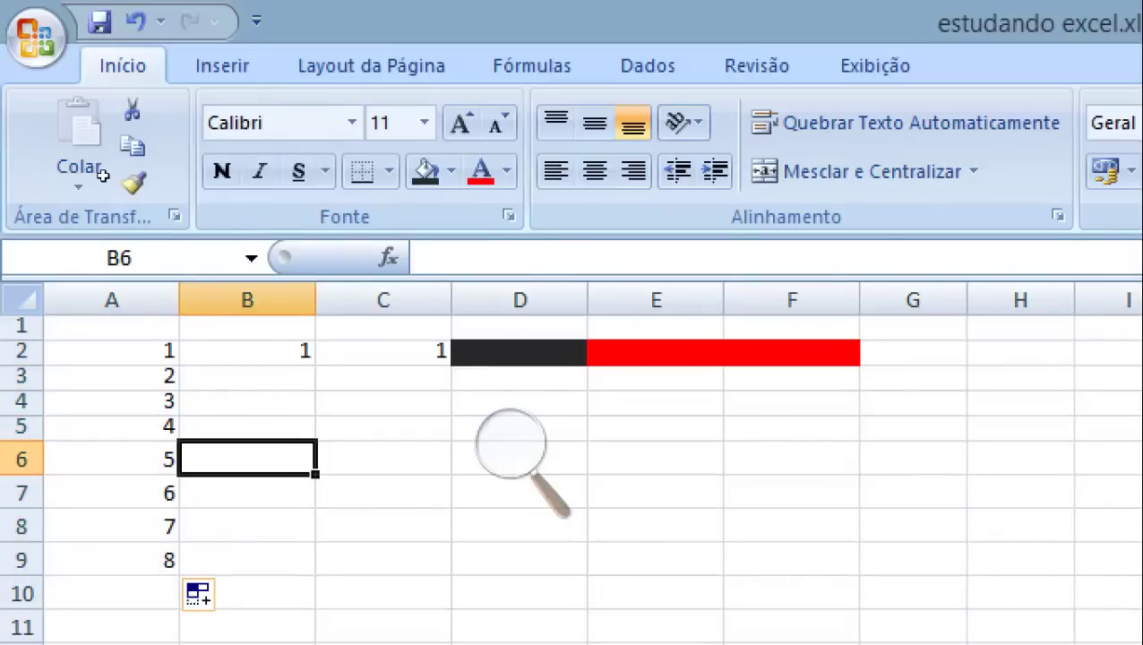
- Enter 2 in B2 and fill row 2 with the series 1 to 6 through F2
key("Up")
key("Up")
key("Up")
type("2")
key("Return")
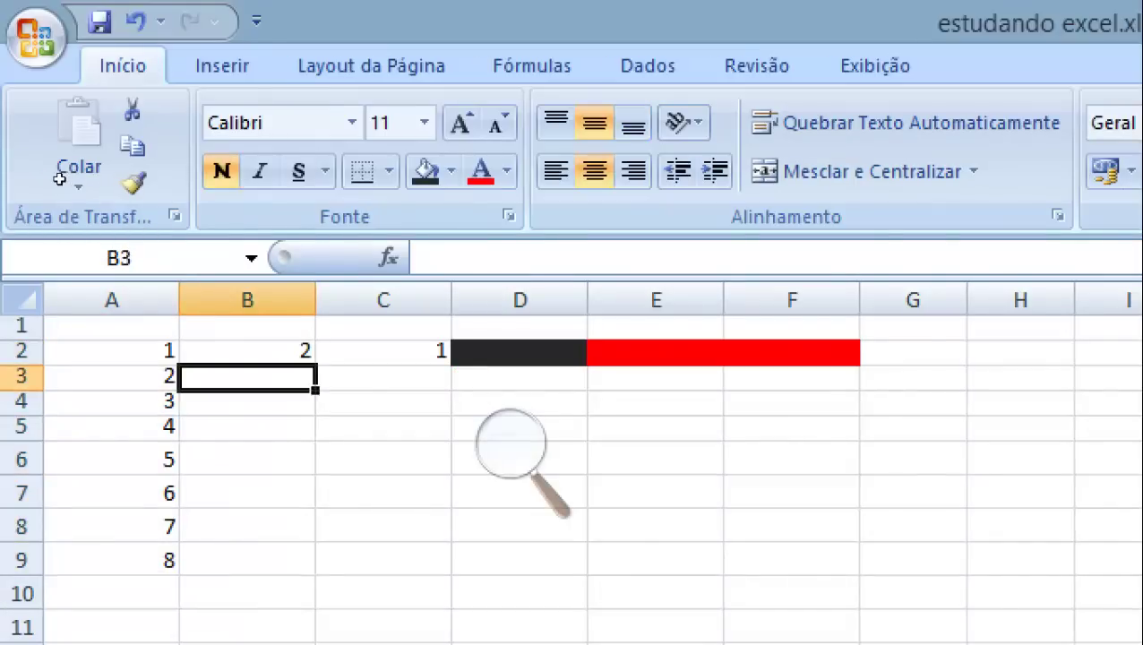
key("Up")
key("Left")
key("shift+Right")
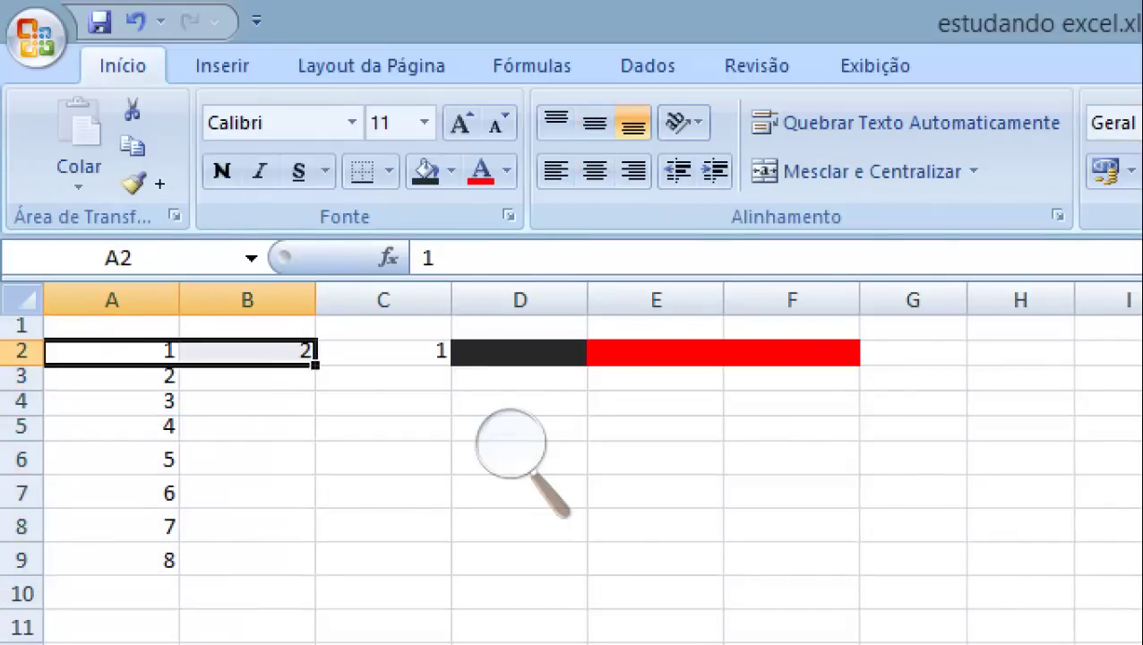
left_click_drag(315, 365, 842, 363)
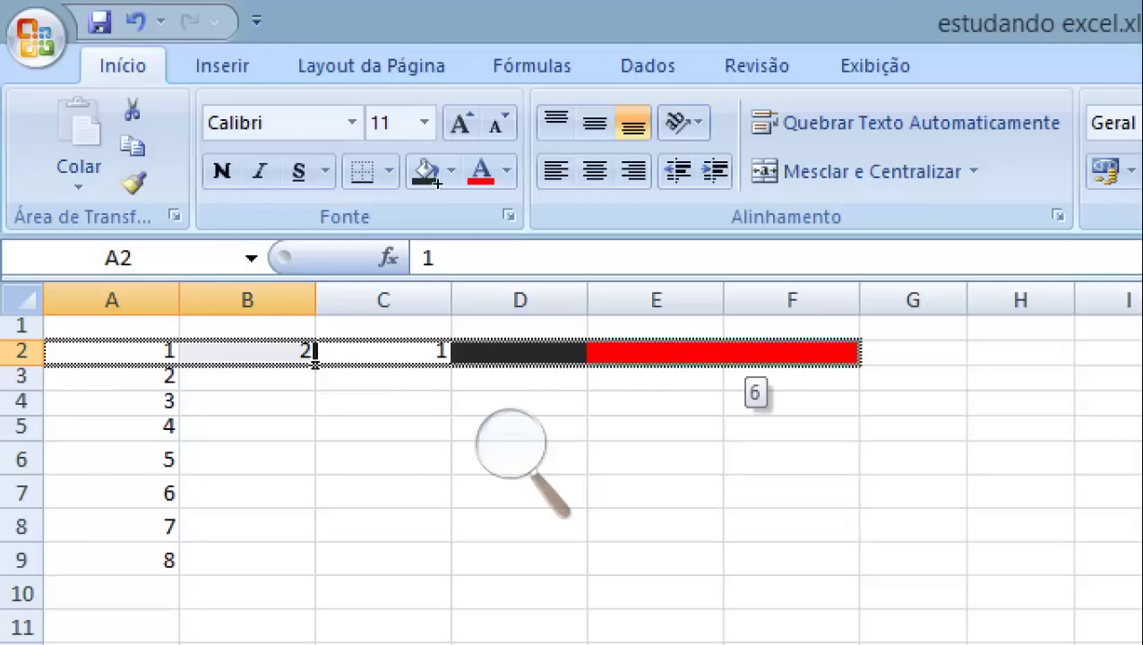
left_click_drag(436, 181, 421, 195)
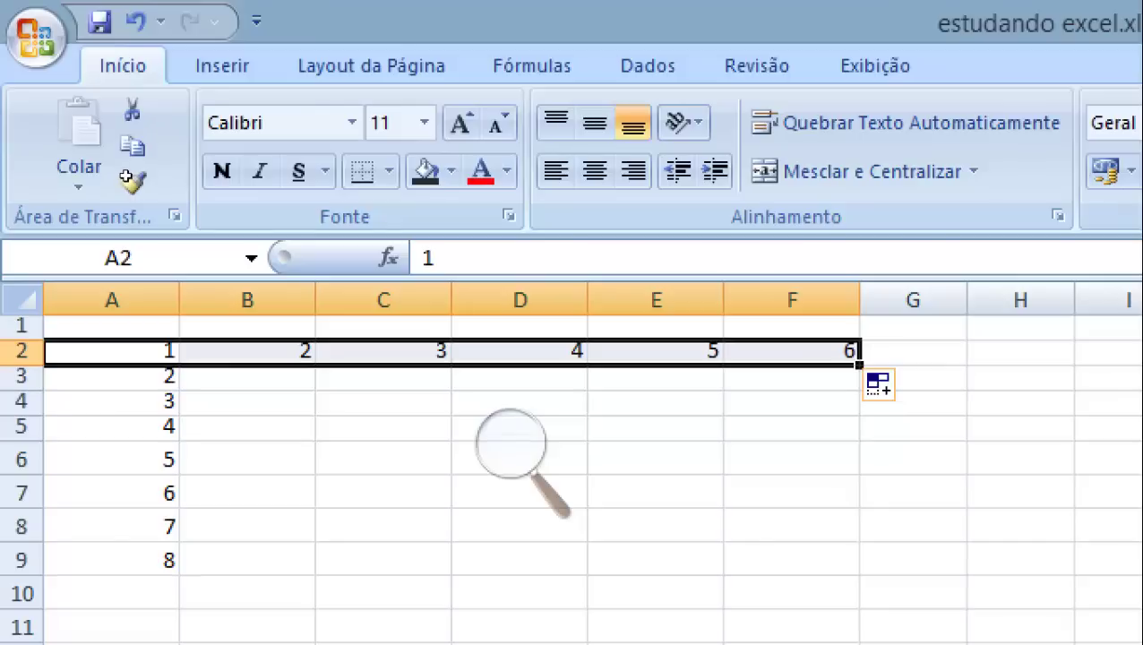
key("Down")
key("Down")
key("Down")
key("Right")
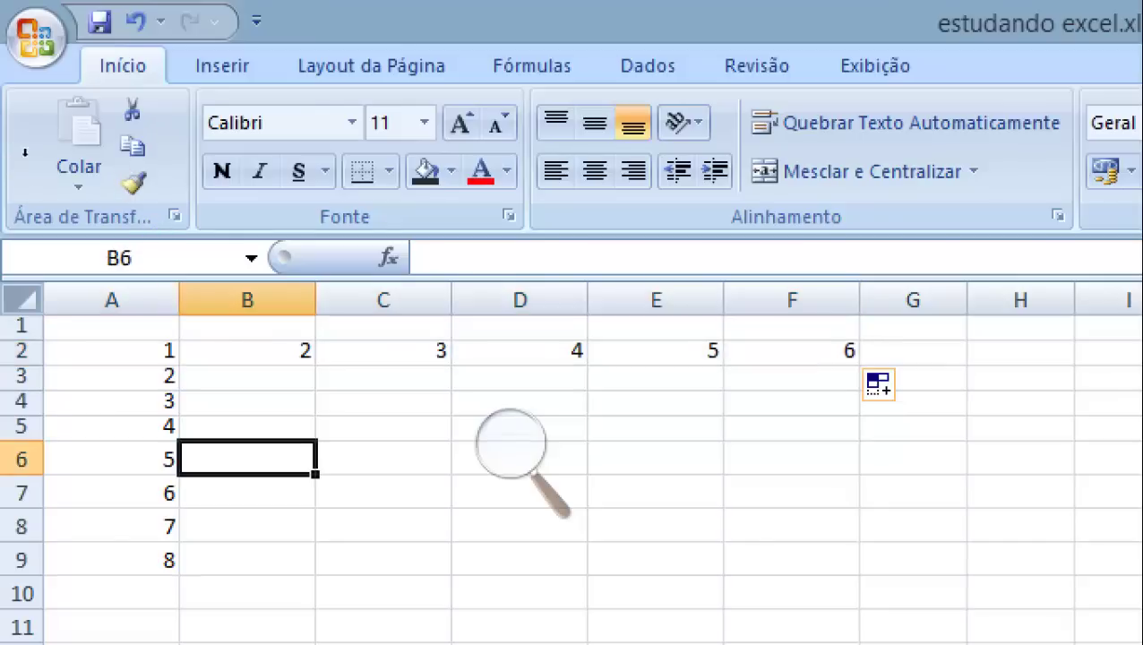
- Delete the numbers in A1:F8, then erase the remaining 8 in A9
left_click_drag(112, 326, 806, 529)
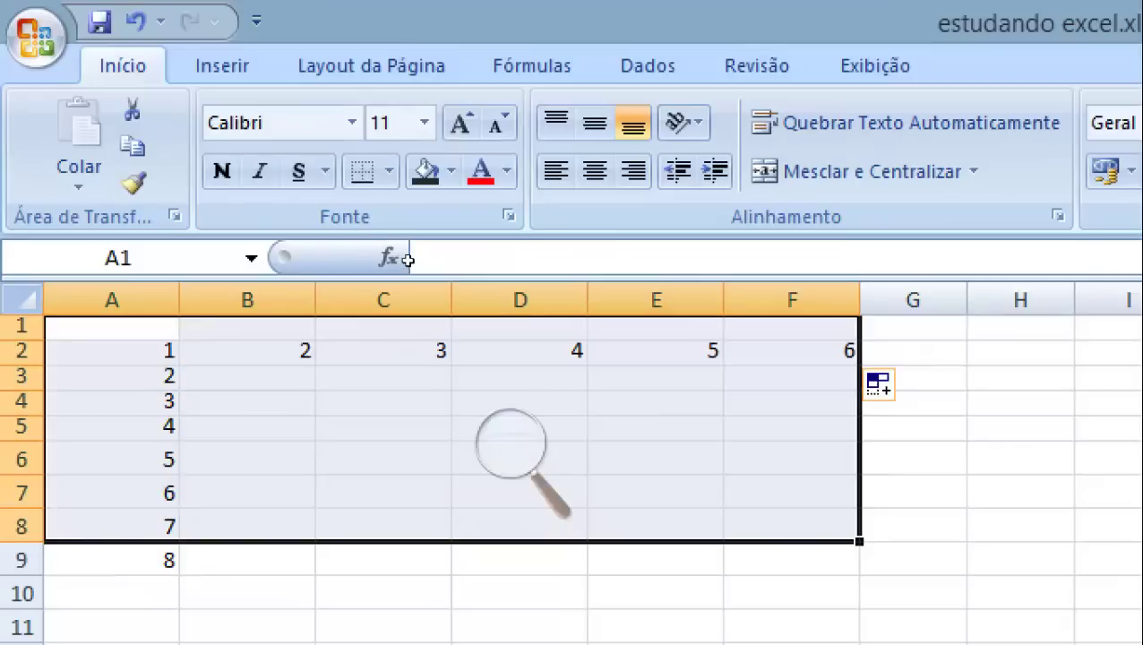
key("Delete")
key("Down")
key("Down")
key("Right")
key("Down")
key("Down")
key("Down")
key("Left")
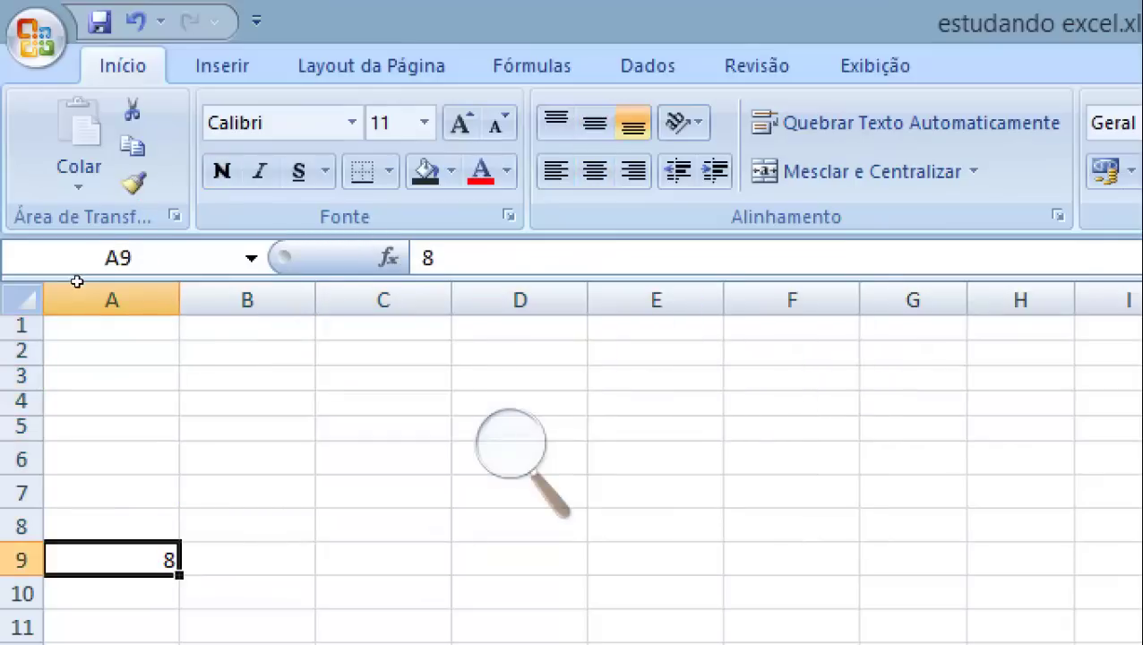
key("Delete")
- Click through cells near A2 and B2 on the now-empty sheet
key("Up")
key("Up")
key("Up")
key("Right")
left_click(134, 183)
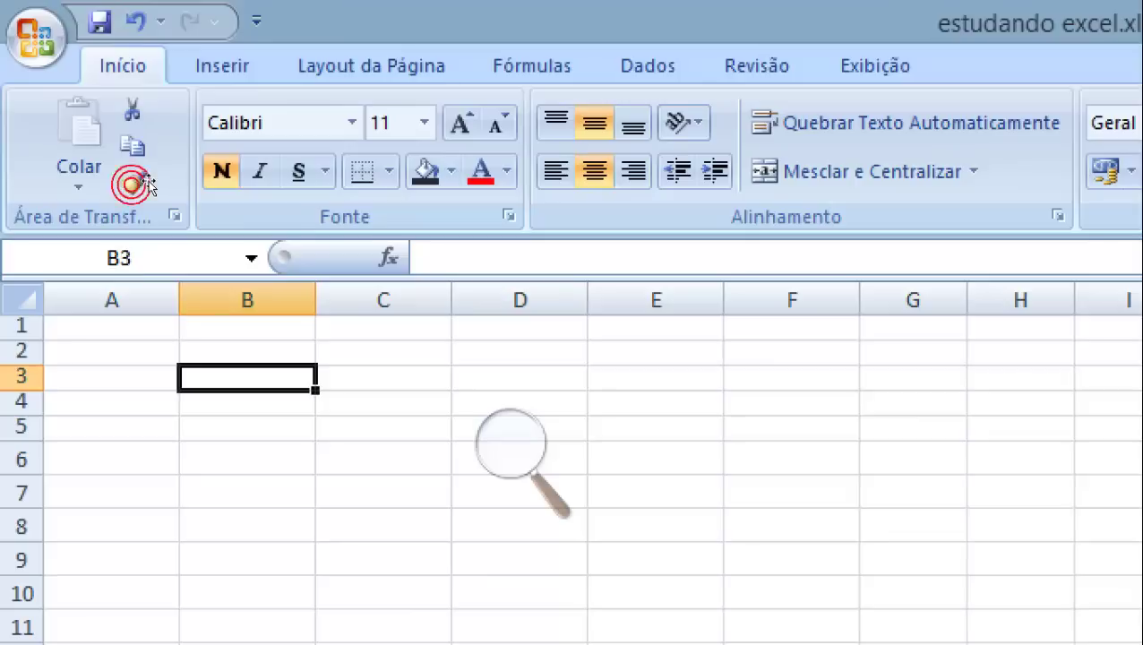
key("Up")
key("Left")
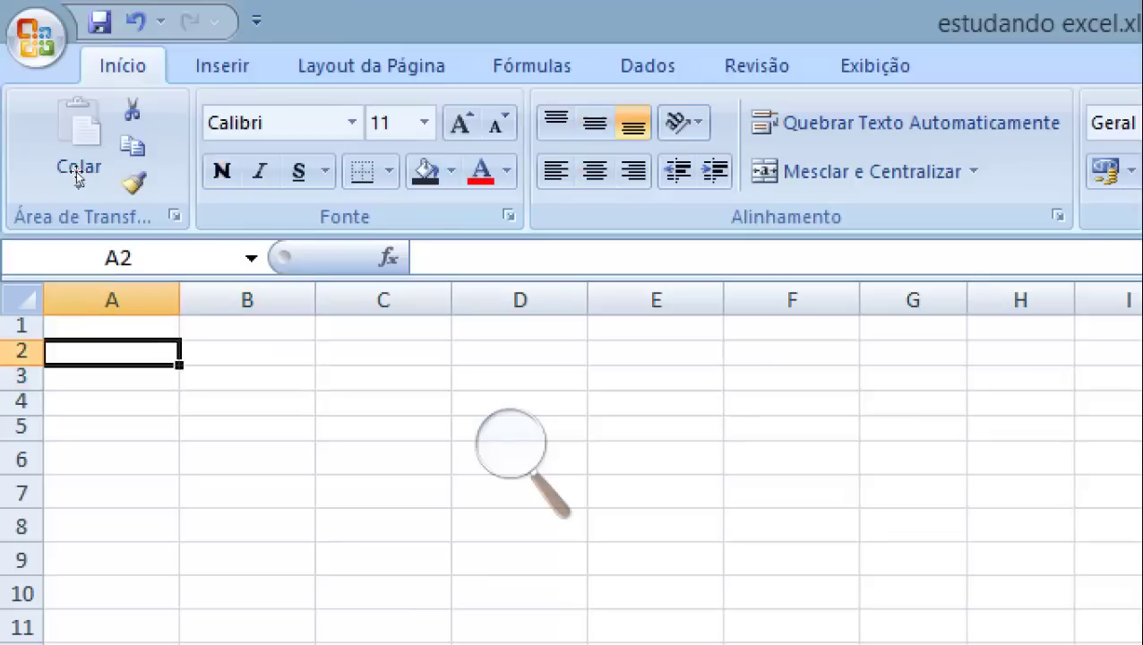
left_click(77, 168)
key("Right")
left_click(107, 176)
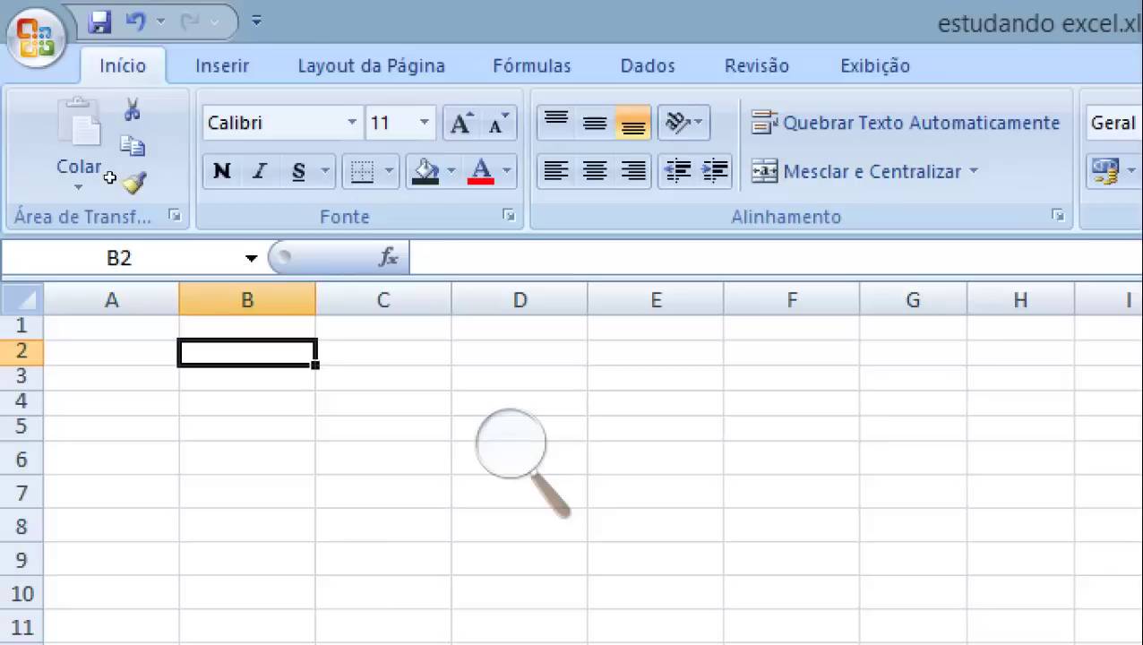
- Select the whole worksheet and make every row 36 points high
key("ctrl+a")
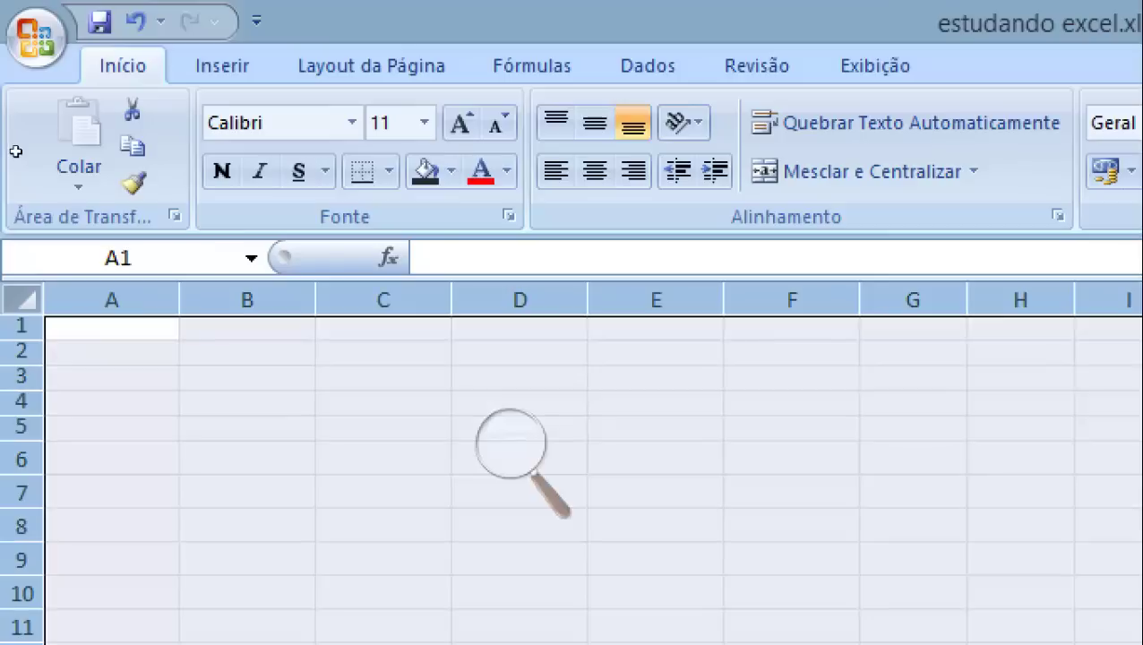
left_click_drag(17, 168, 19, 193)
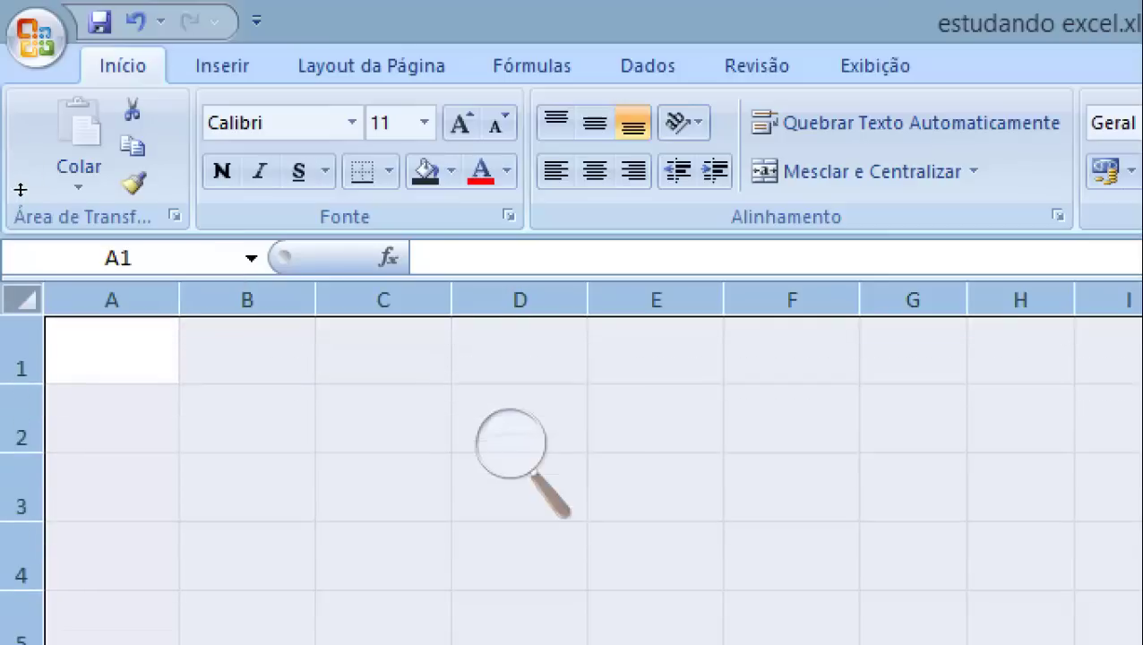
key("Right")
key("Down")
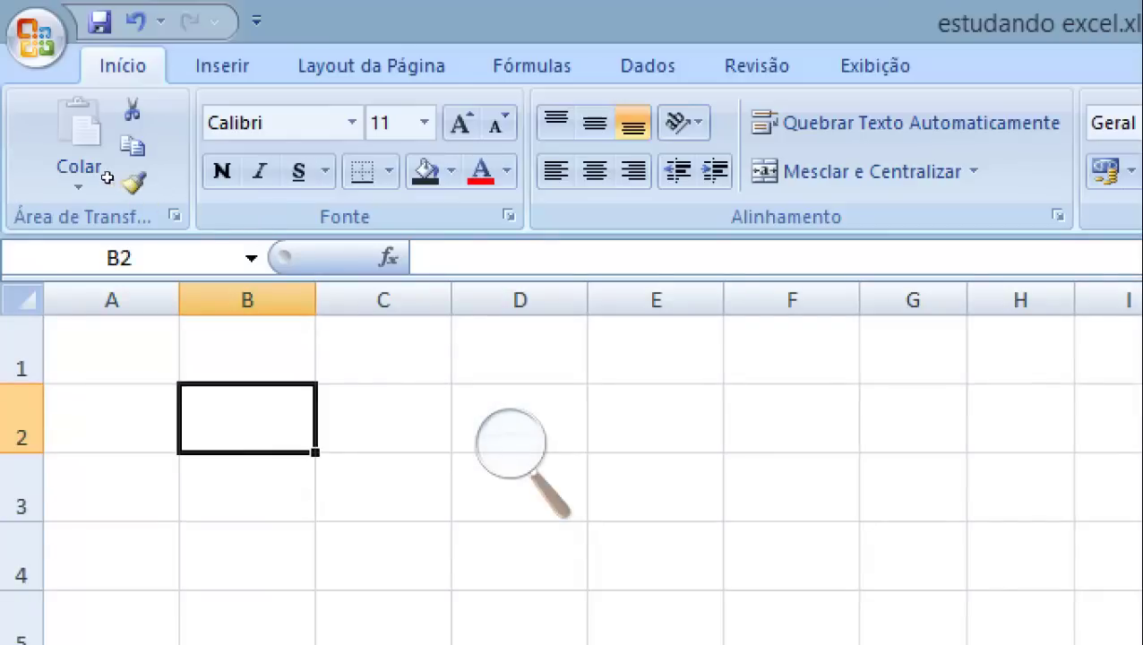
key("ctrl+Home")
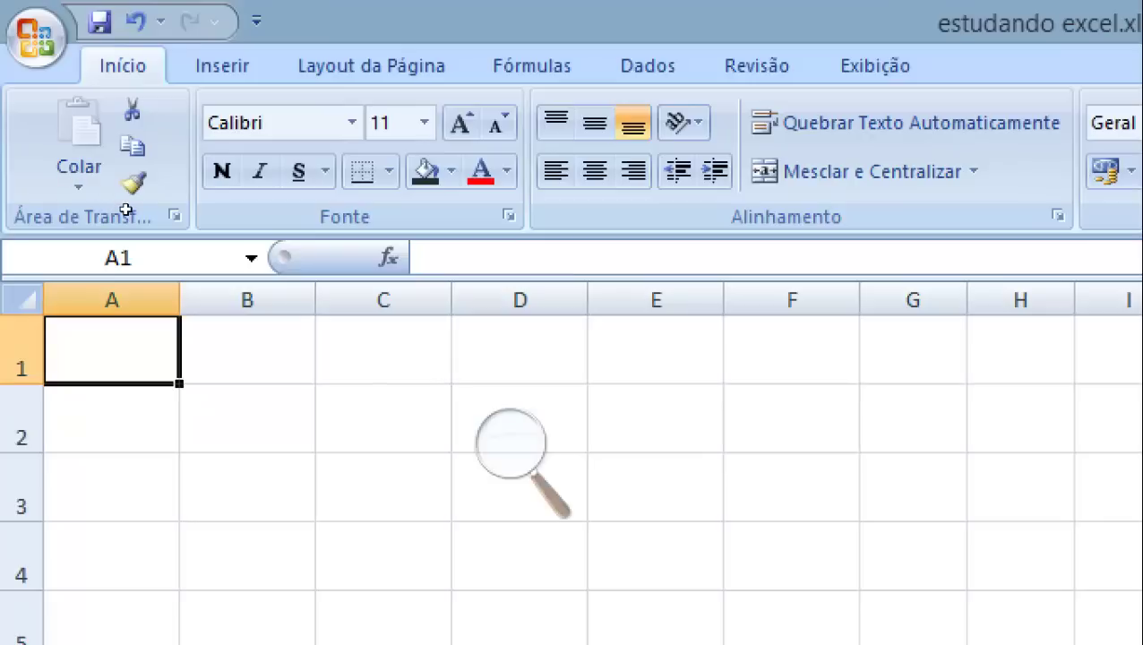
- Enter 5 in A1 and 10 in A2
type("5")
key("Return")
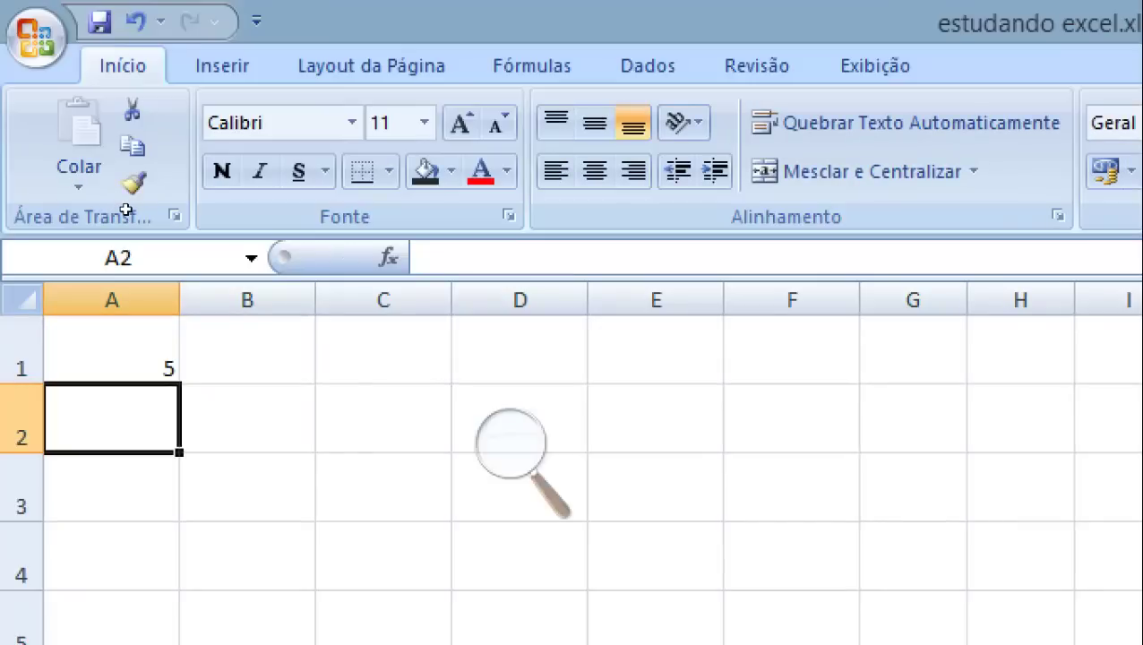
type("10")
key("Return")
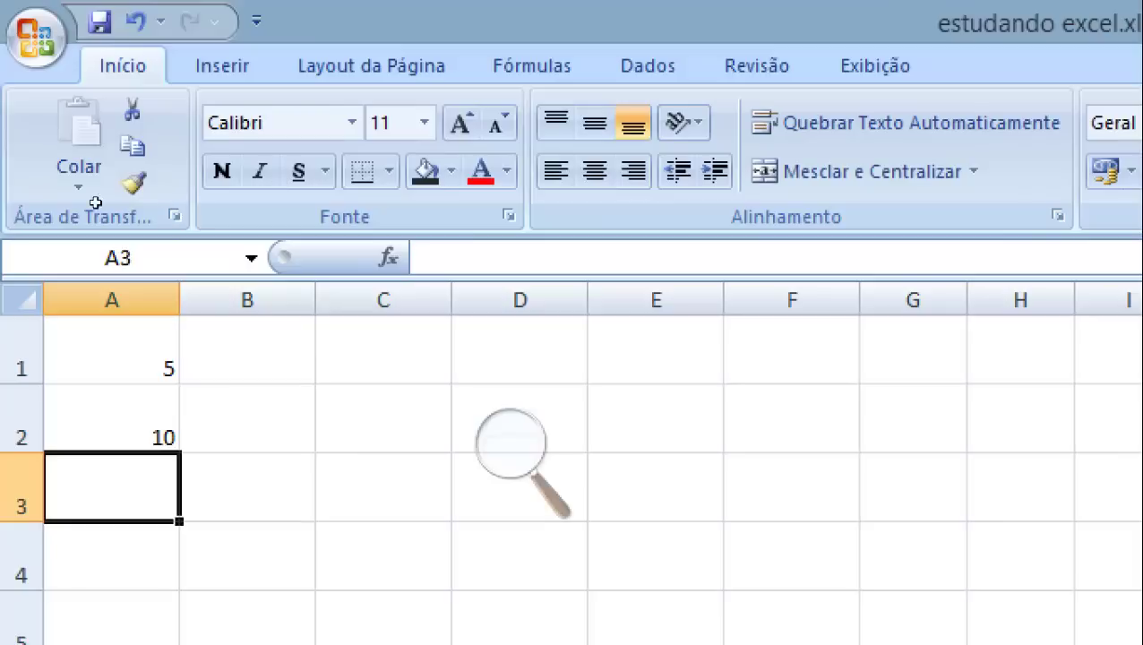
- Apply the Número number format to the whole sheet, then delete the 5,0 and 10,0 values
key("ctrl+a")
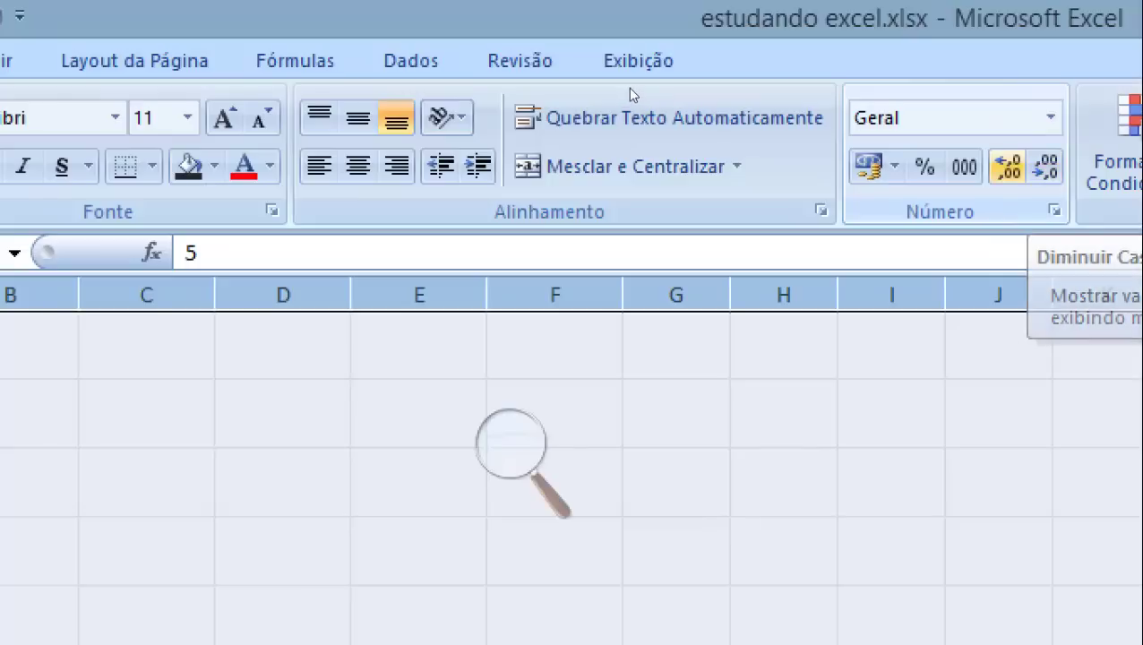
left_click(1006, 166)
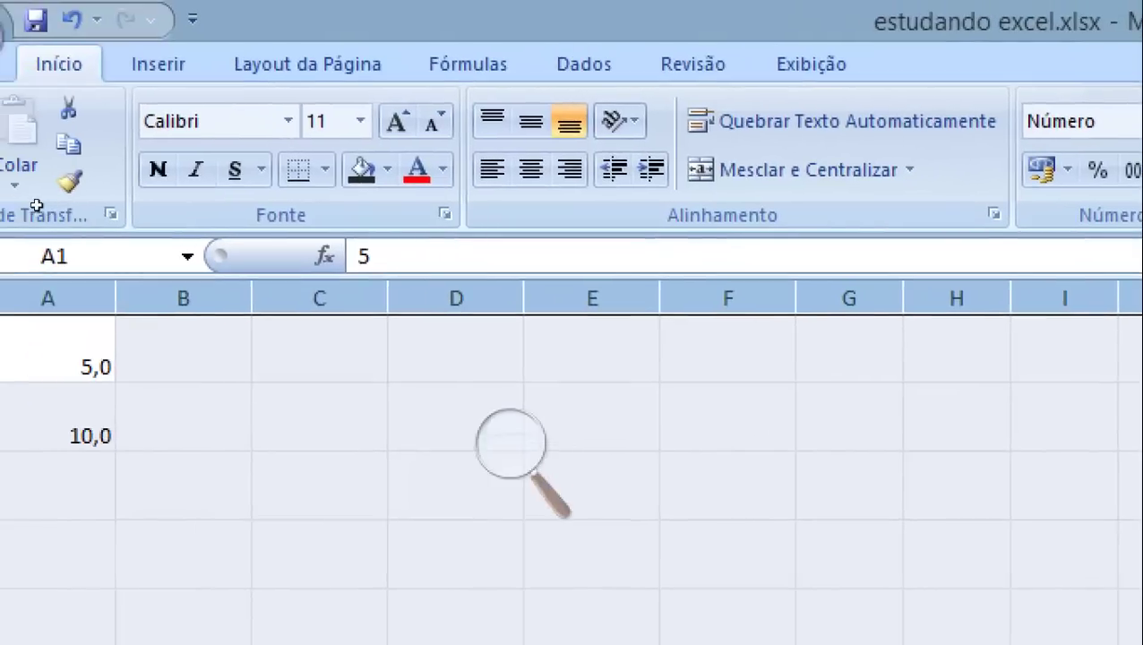
scroll(35, 206, "down", 2)
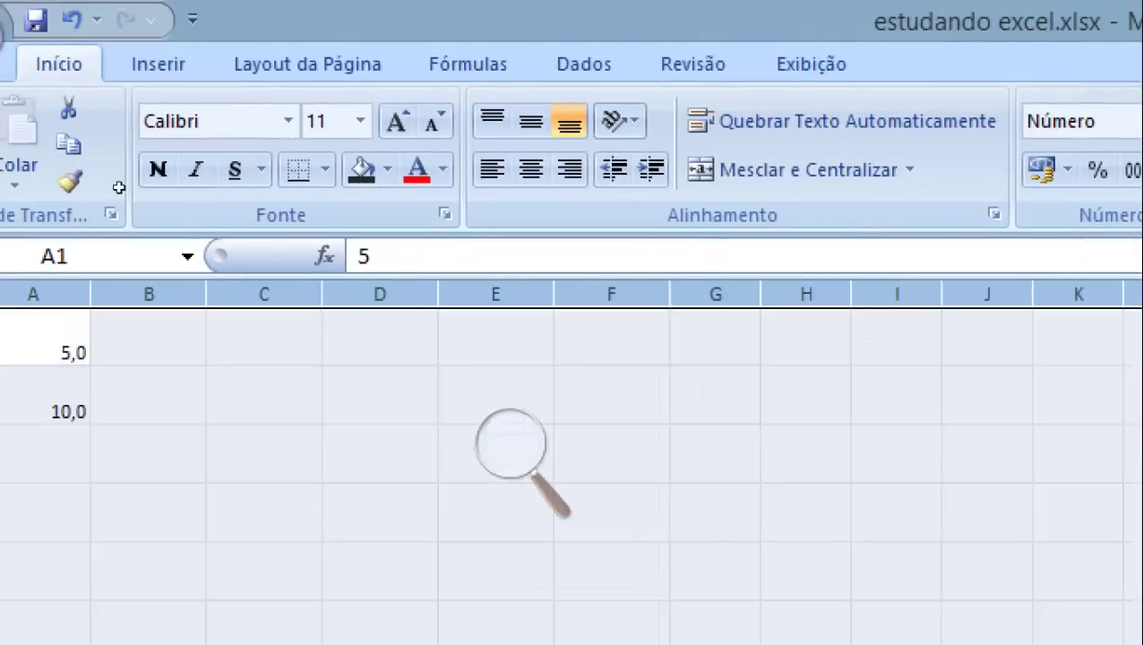
scroll(117, 186, "down", 1)
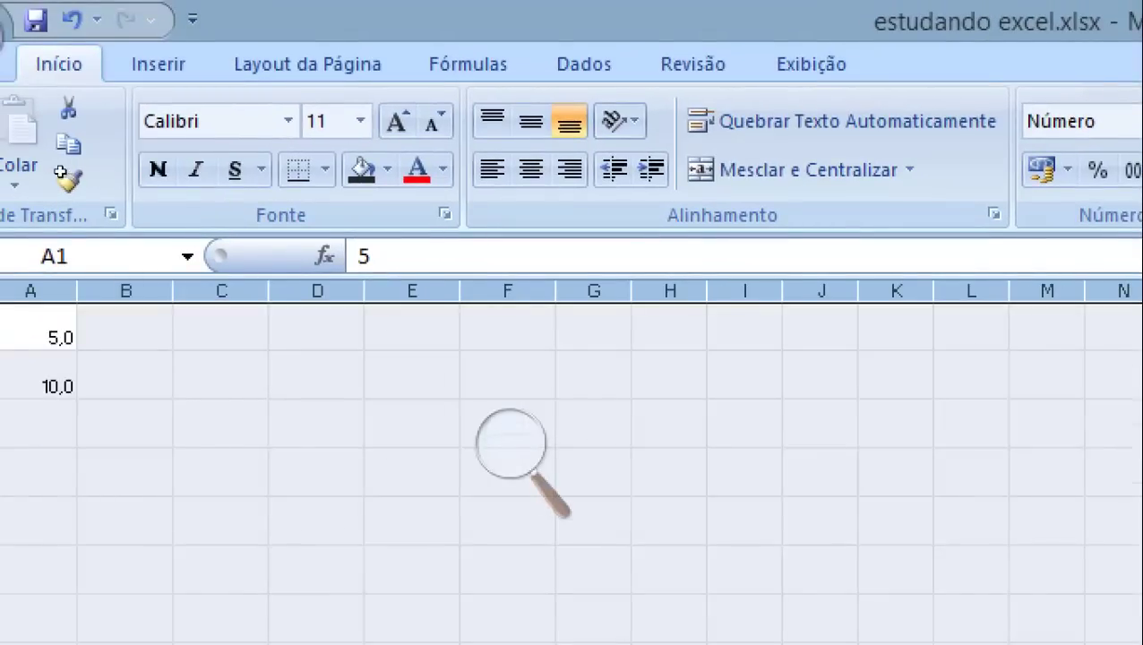
key("shift+Down")
key("Delete")
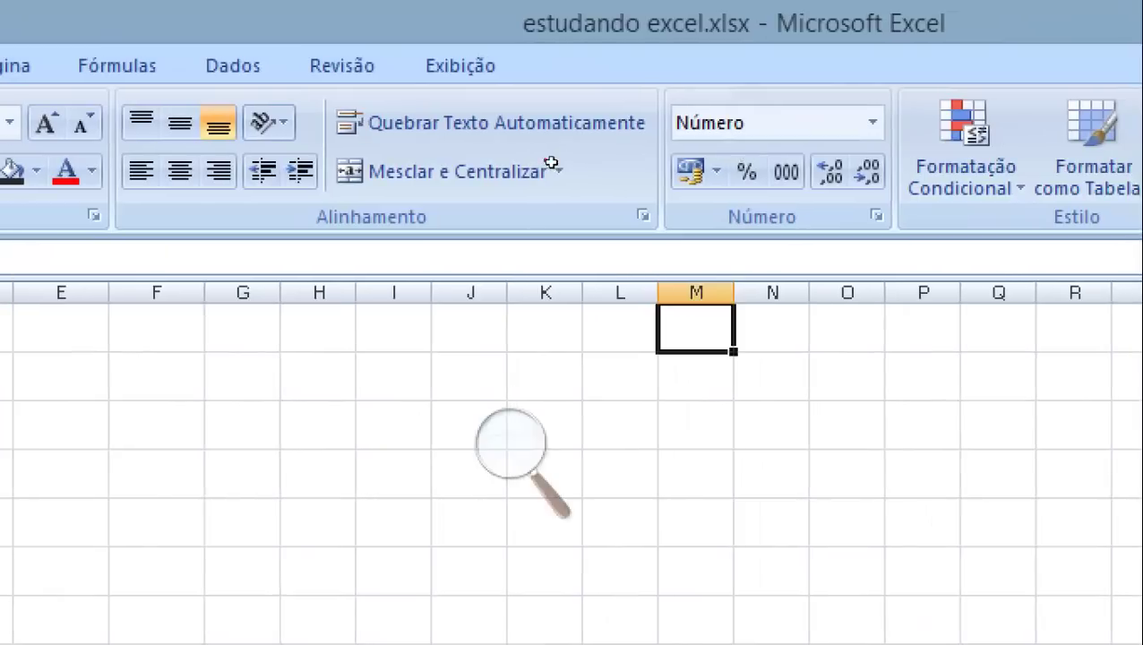
- Enter 2 and 10 in column G and centre column G
scroll(546, 152, "up", 1, "ctrl")
scroll(548, 147, "up", 1, "ctrl")
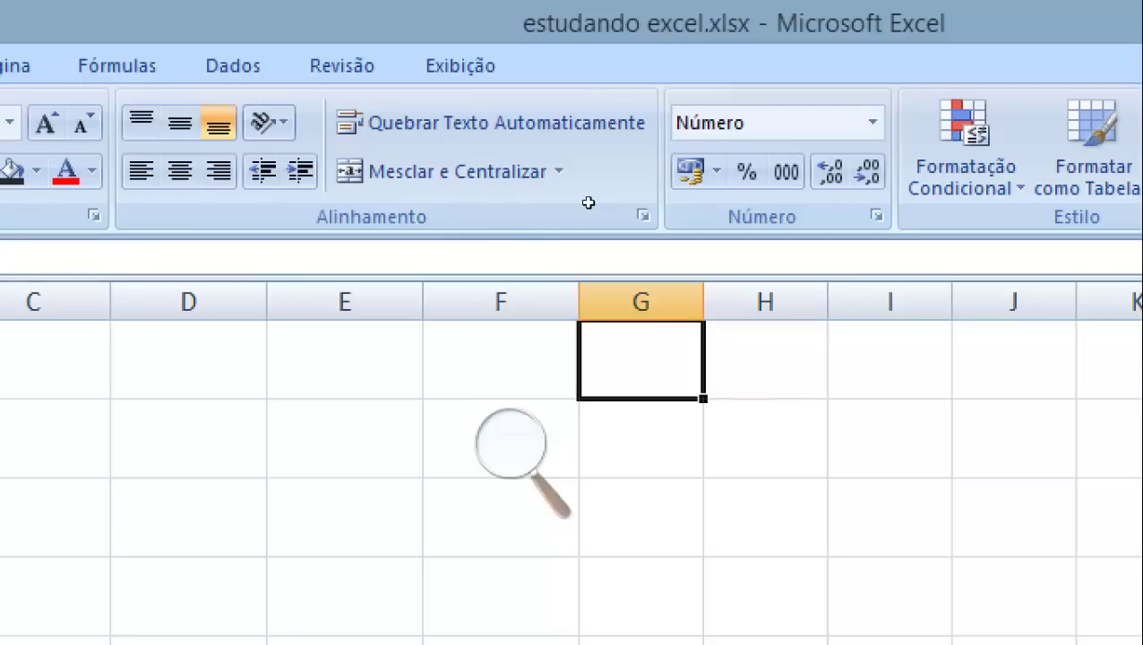
type("2")
key("Return")
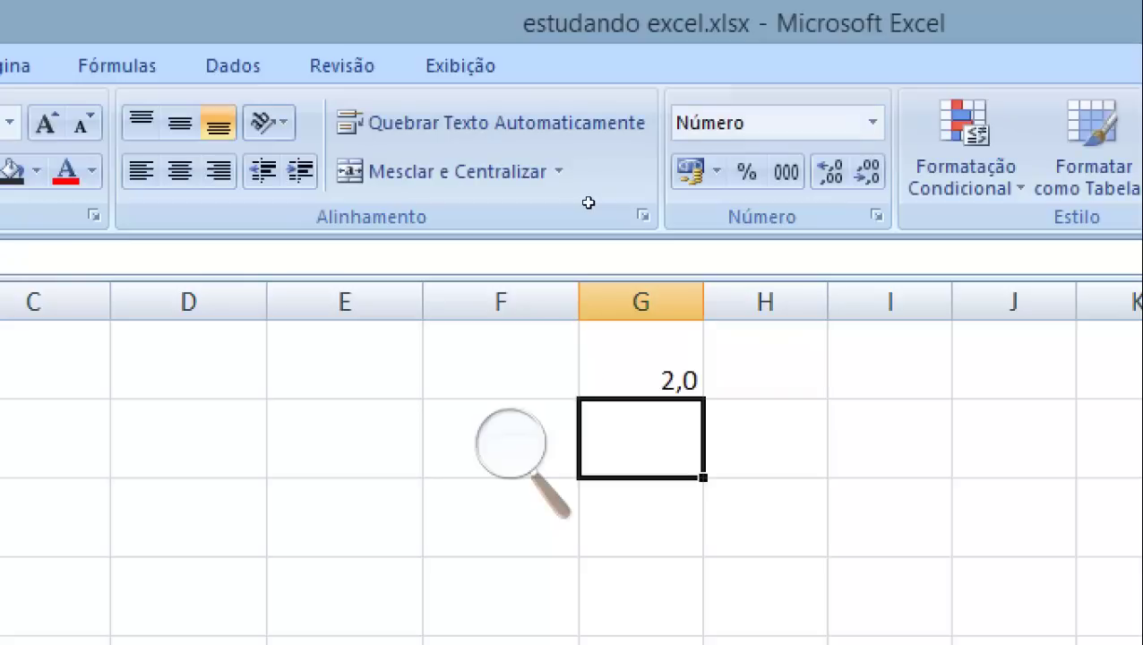
type("10")
key("Return")
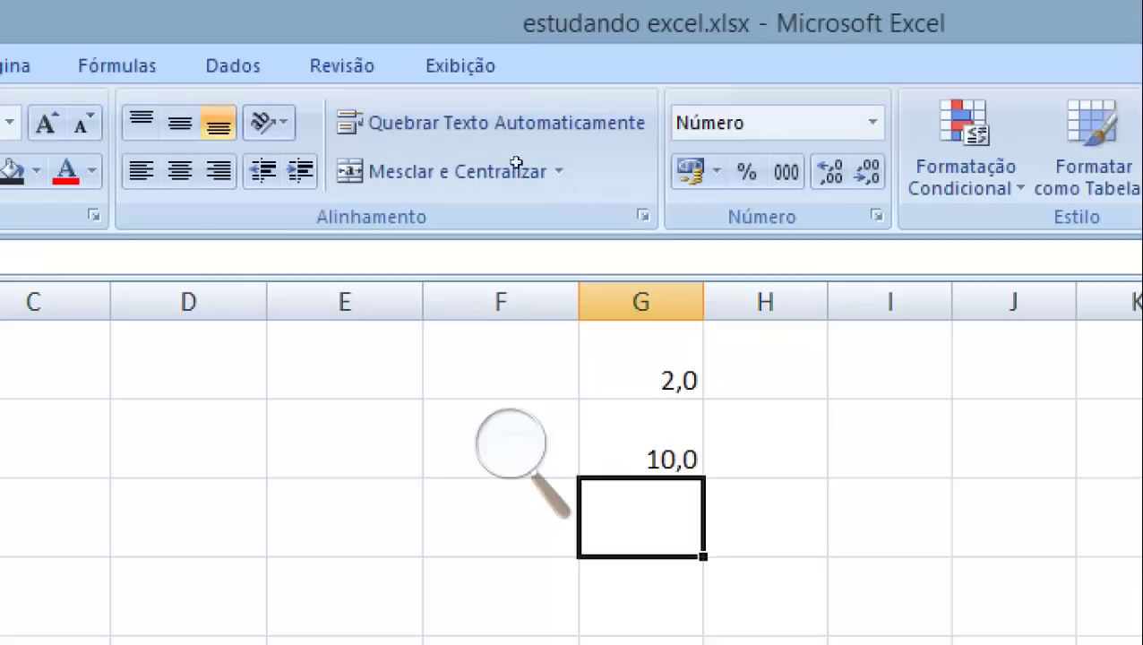
left_click(641, 302)
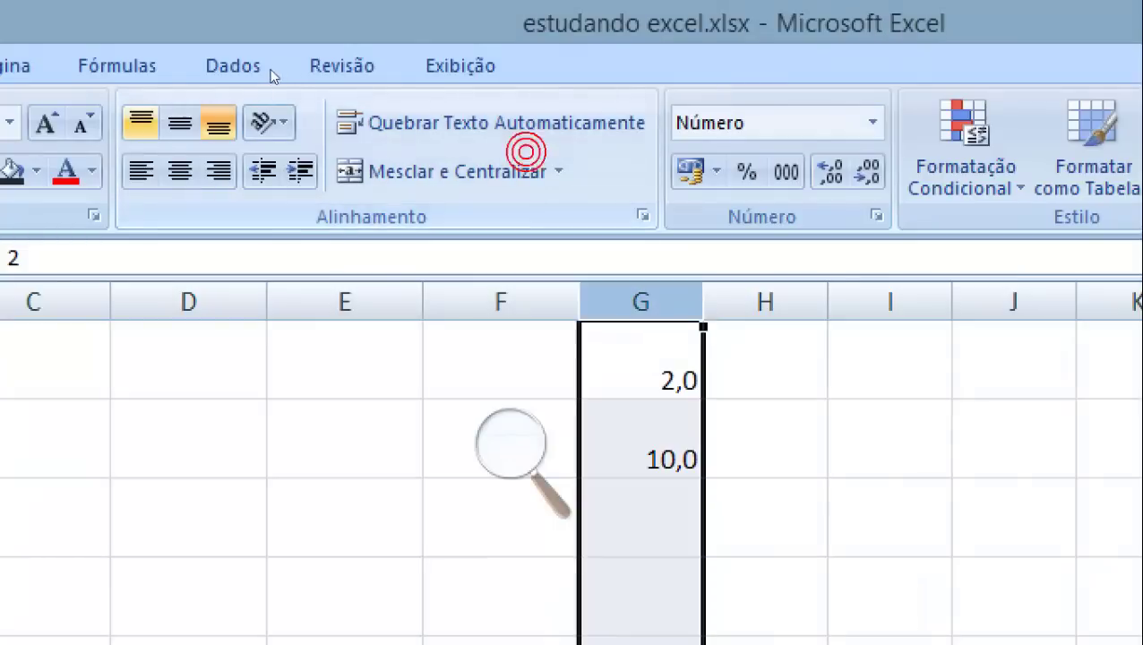
left_click(179, 170)
key("Right")
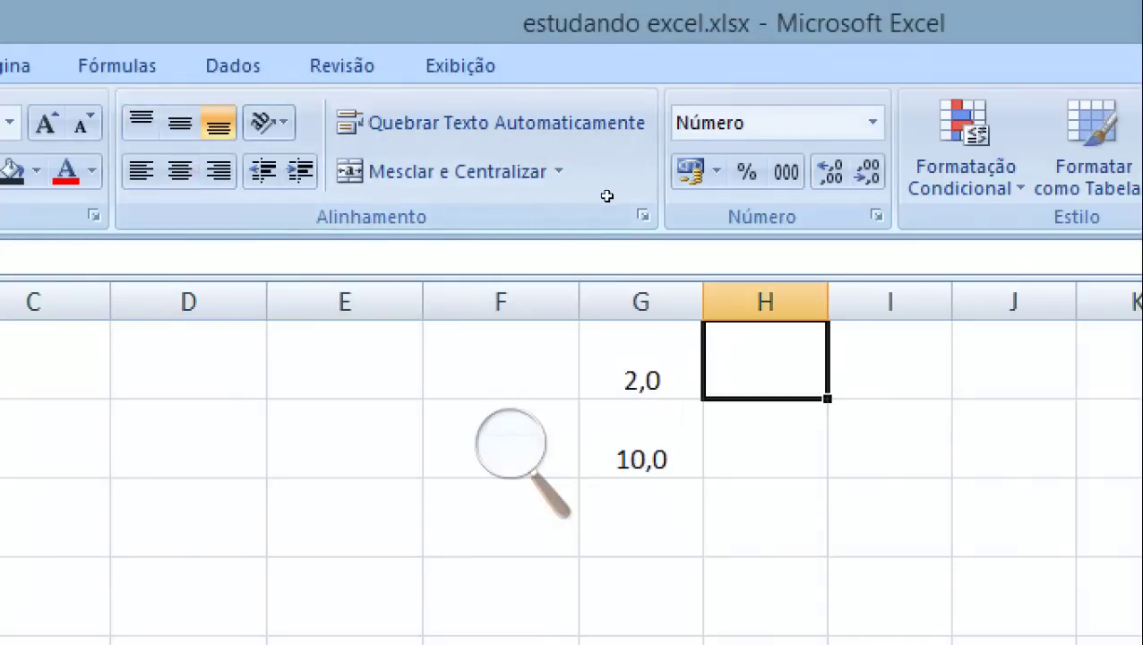
- Type the label 'soma' in F3 and centre column F
key("Down")
key("Down")
key("Left")
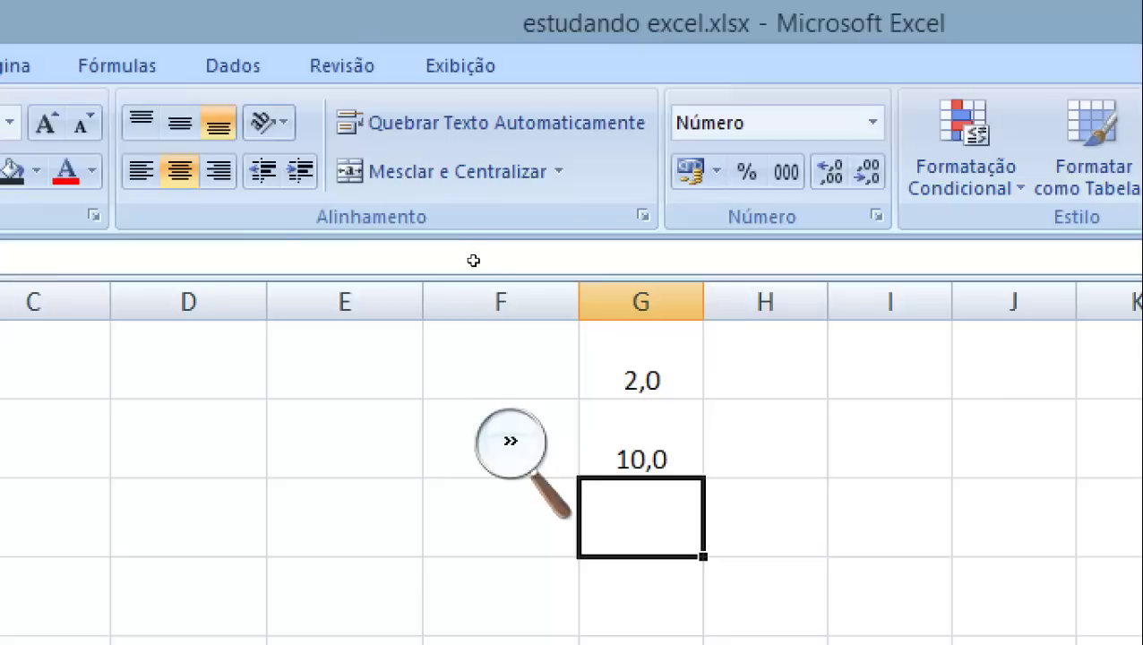
key("Left")
type("s")
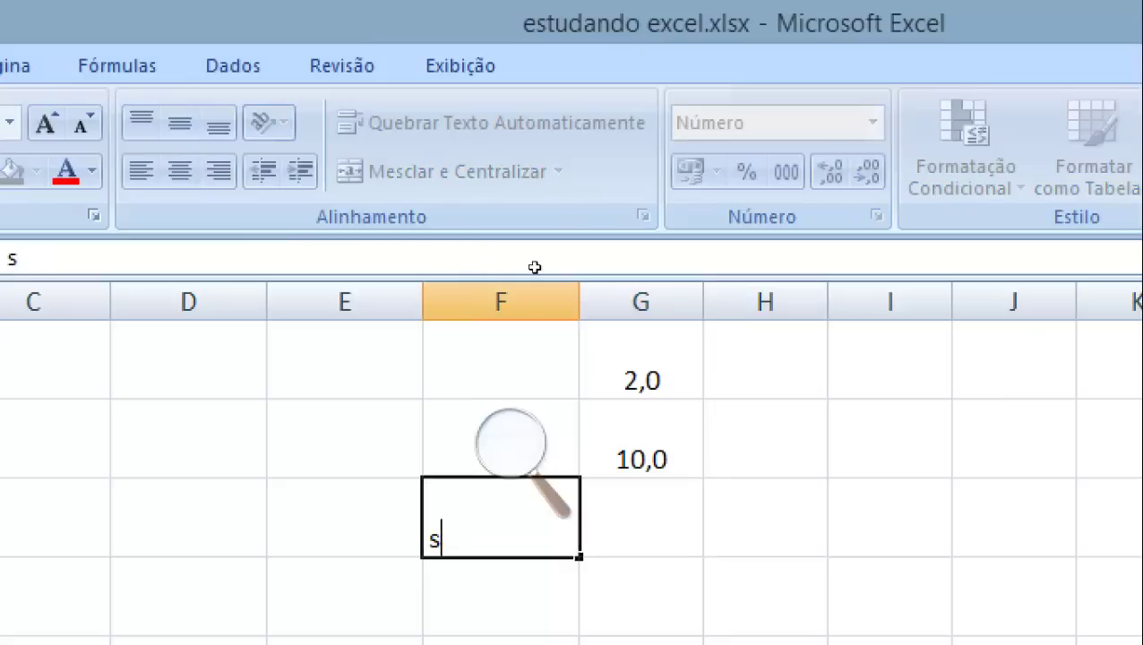
type("oma")
key("Return")
key("ctrl+space")
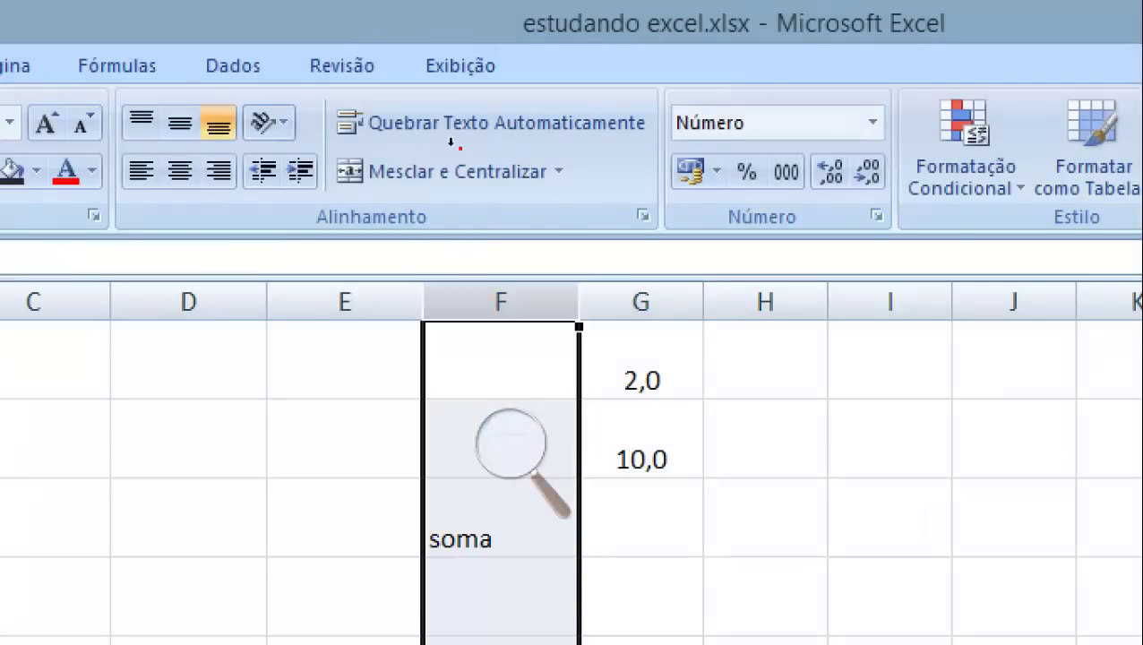
left_click(180, 171)
key("Right")
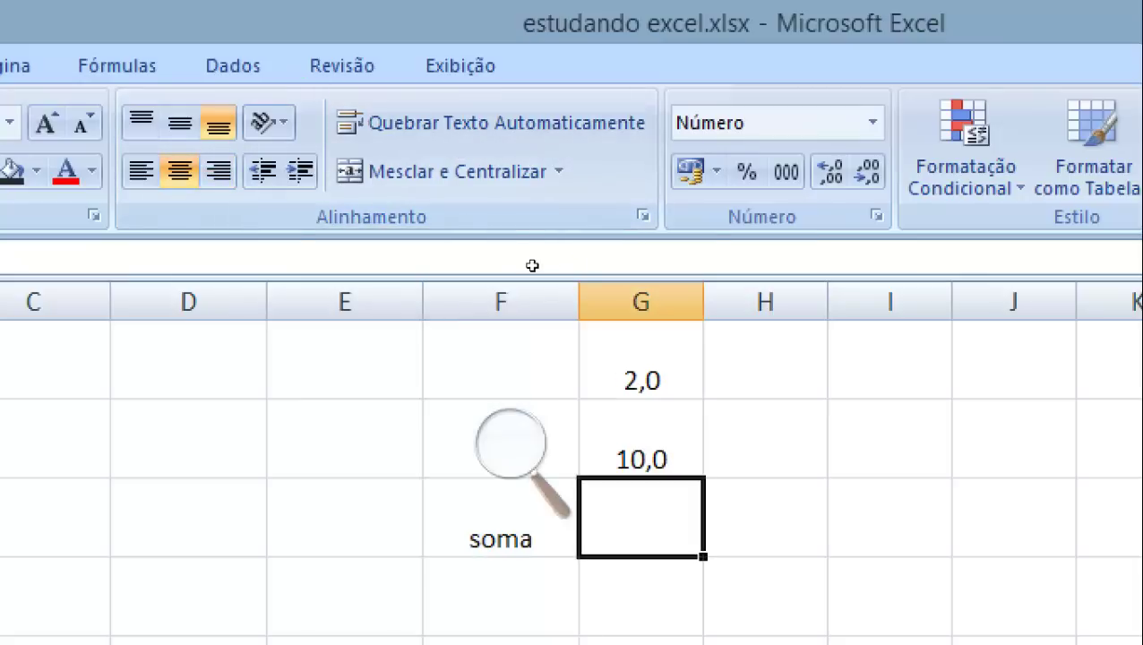
key("Up")
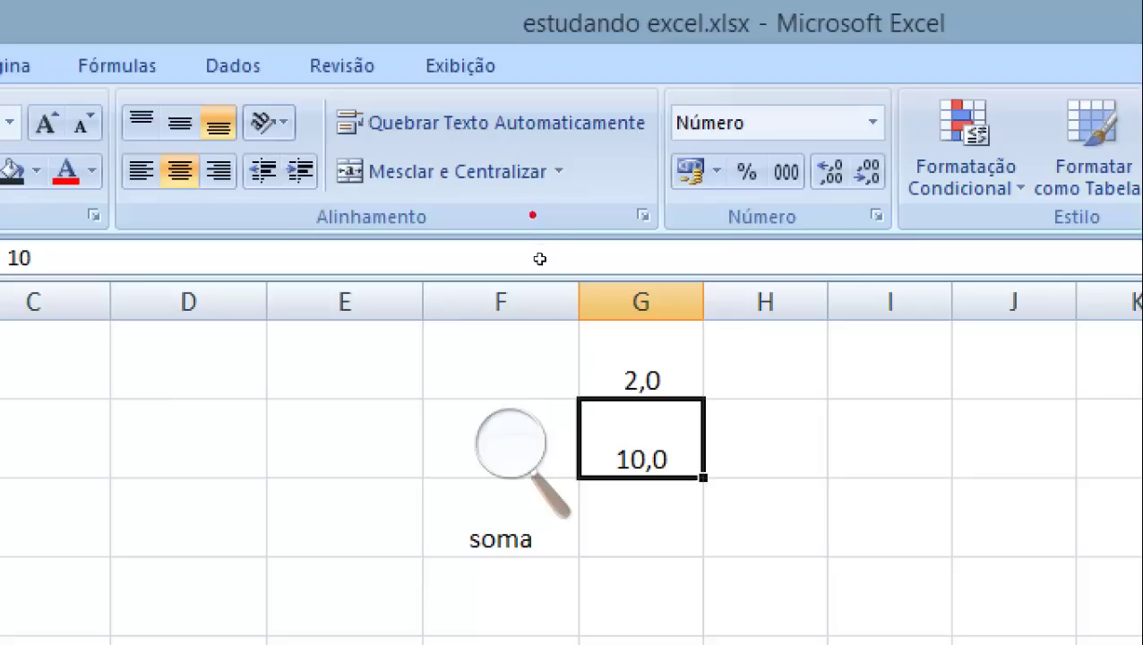
key("Down")
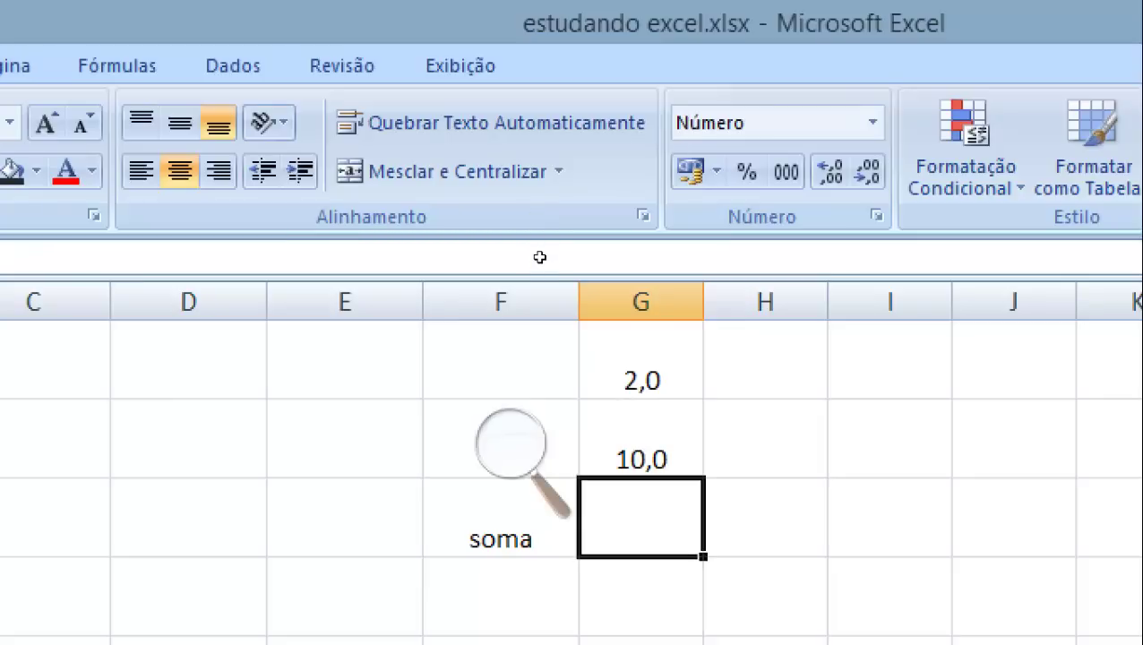
- Enter =G1+G2 in G3 to get 12,0, then reopen the formula to check it
type("=")
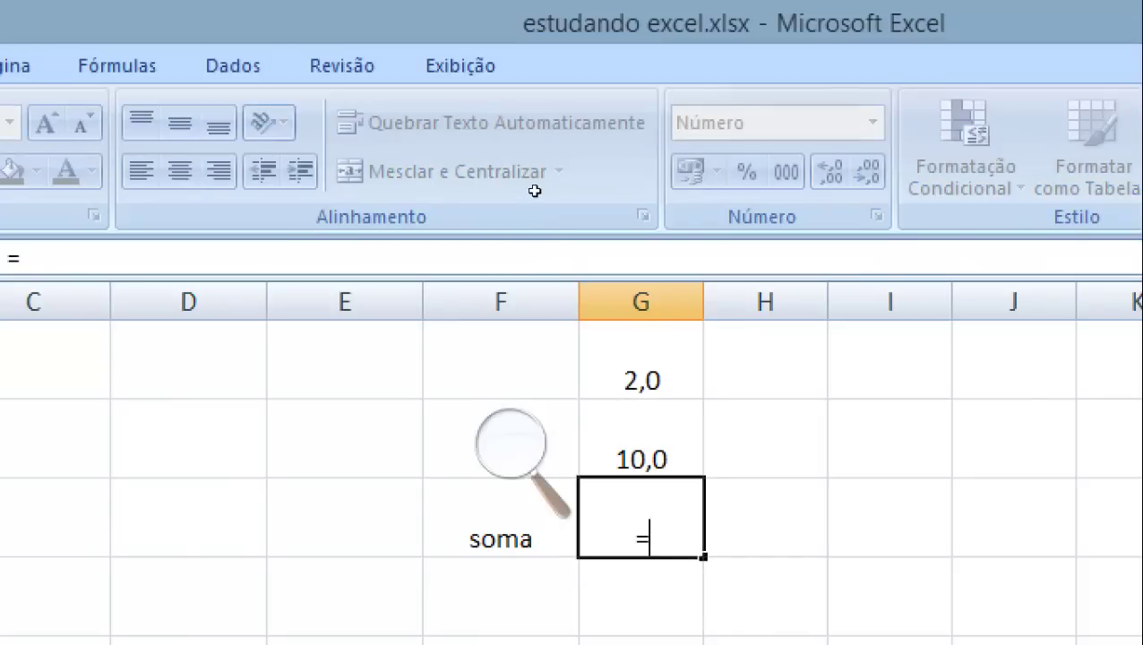
key("Up")
key("Up")
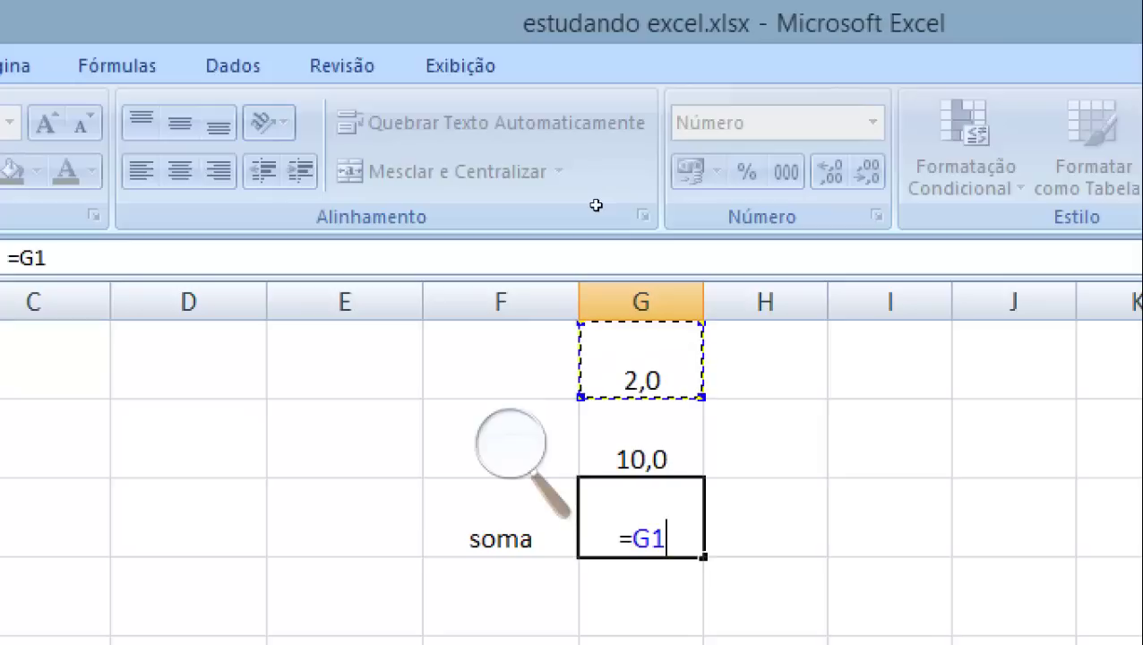
type("+")
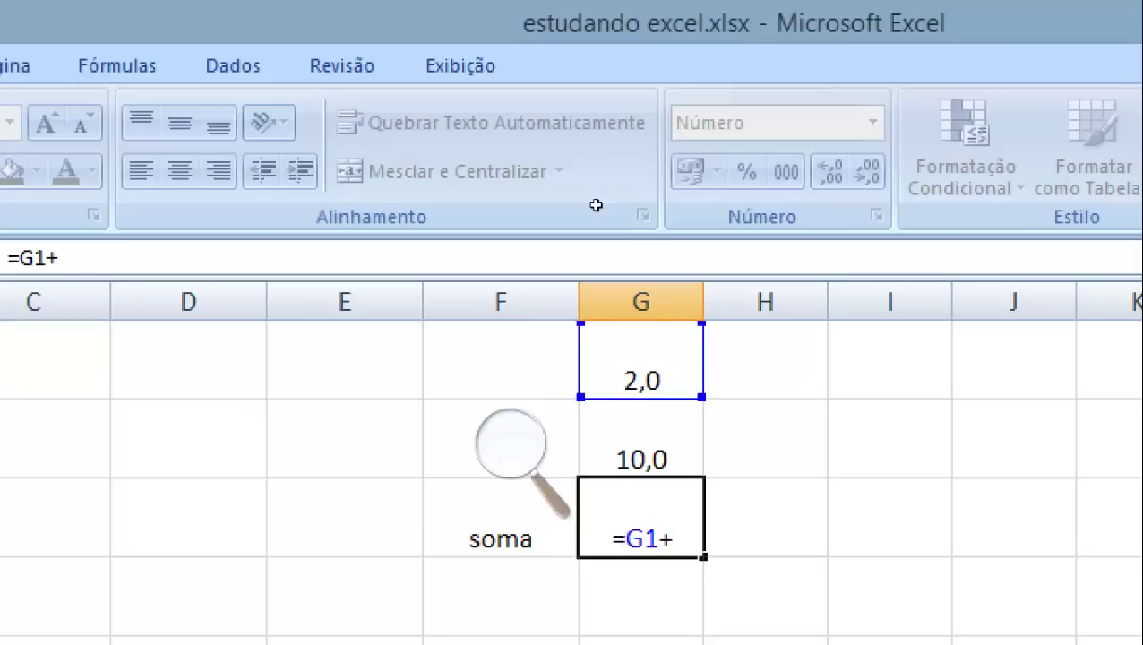
type("g2")
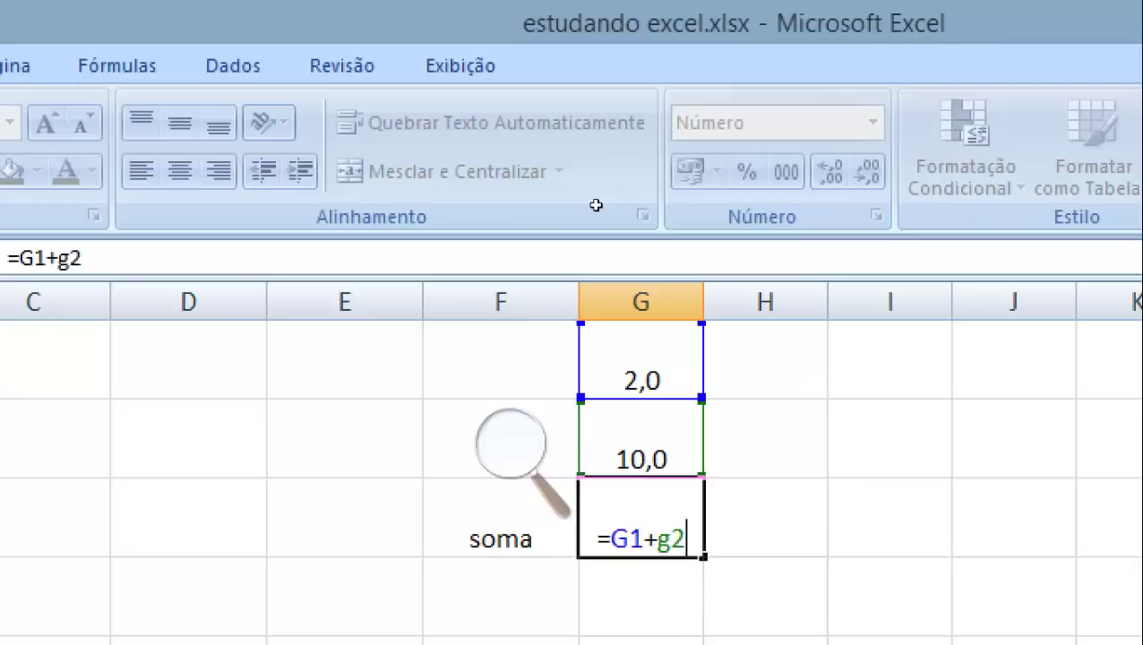
key("Return")
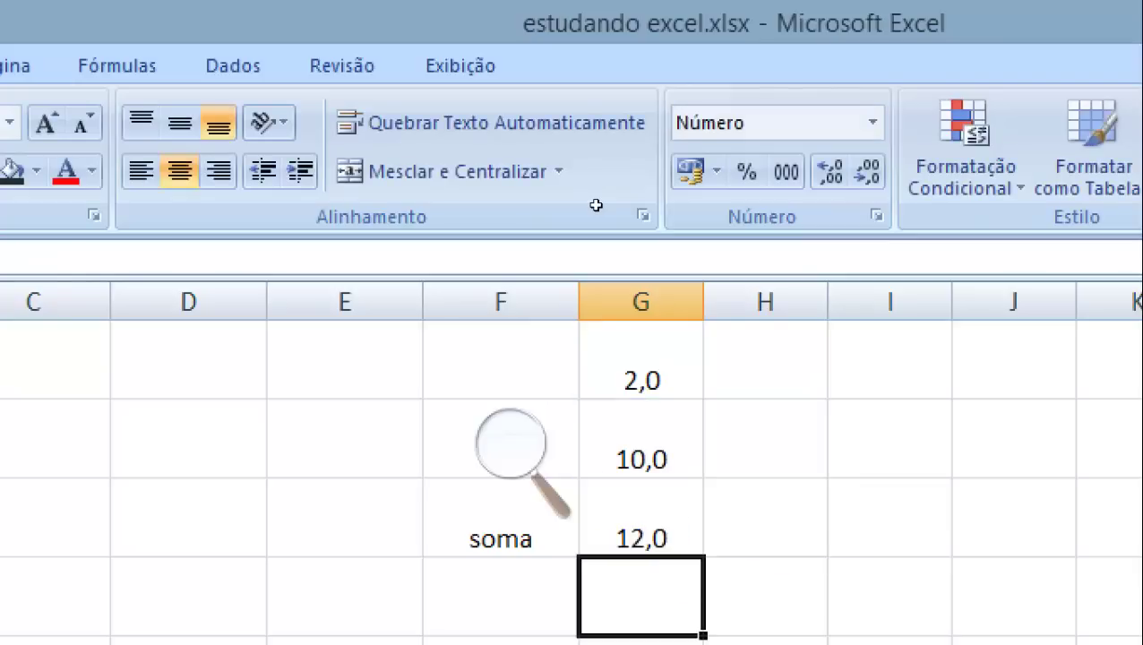
key("Up")
key("F2")
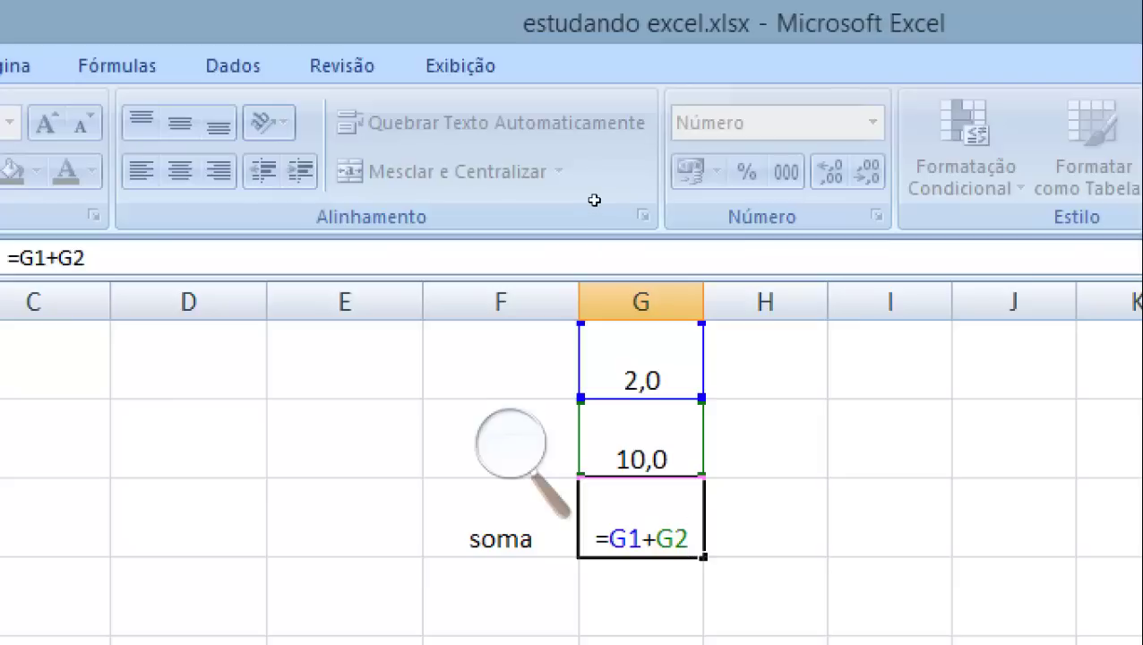
- Change G3's formula to subtraction, =G1-G2
key("Return")
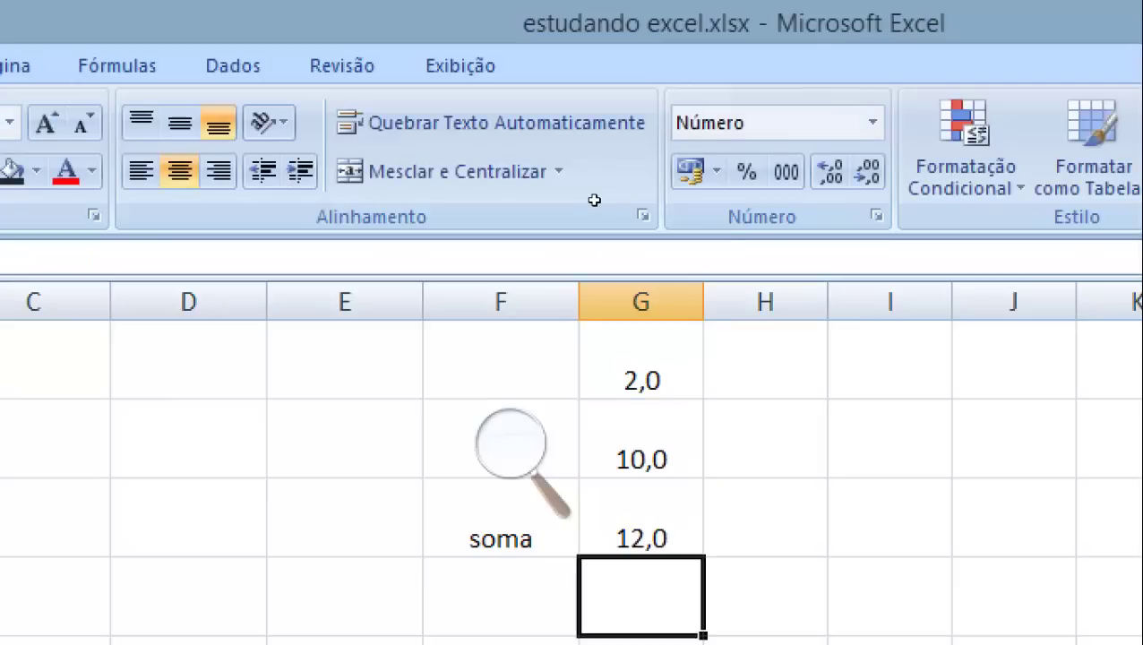
key("Up")
key("F2")
key("Left")
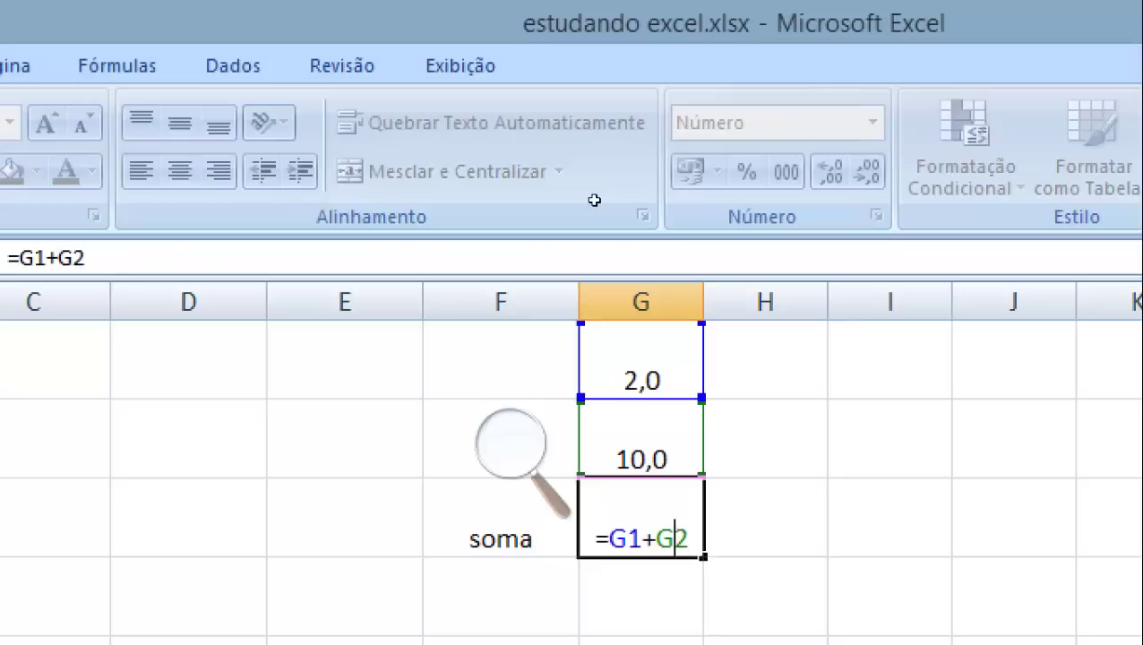
key("Left")
key("Left")
key("Right")
key("BackSpace")
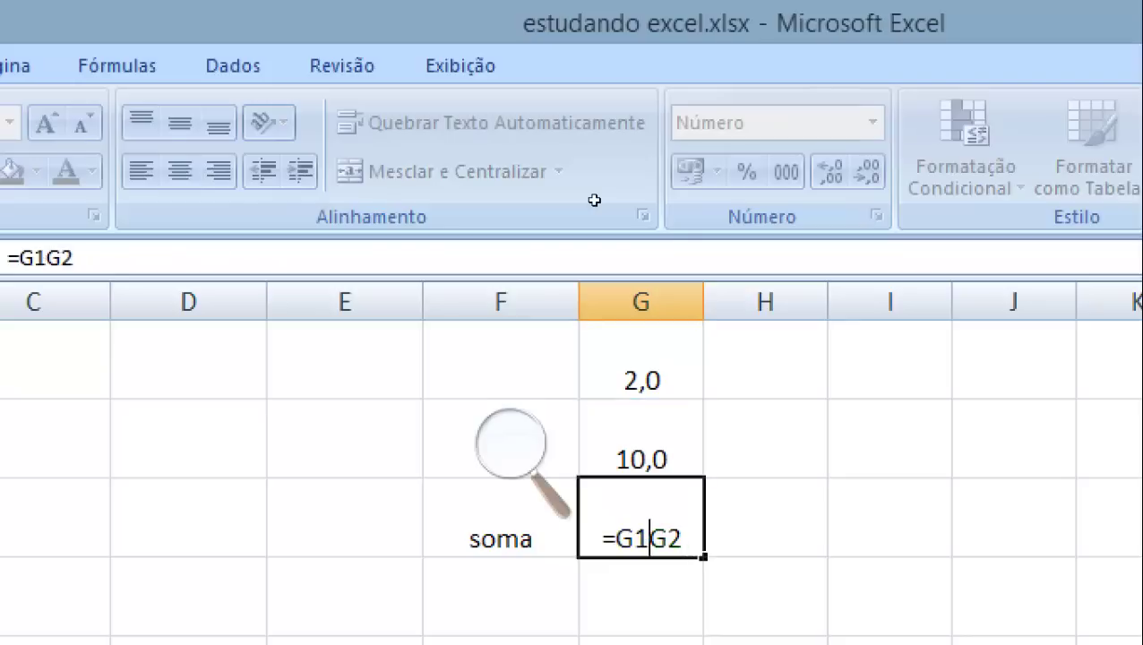
type("-")
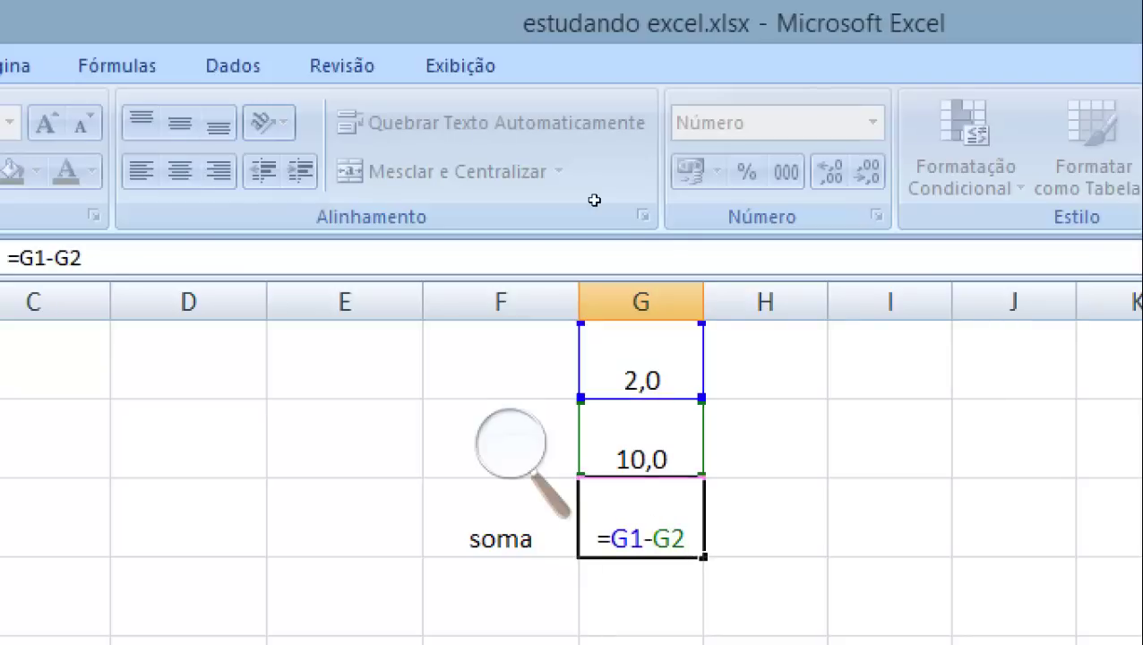
key("Return")
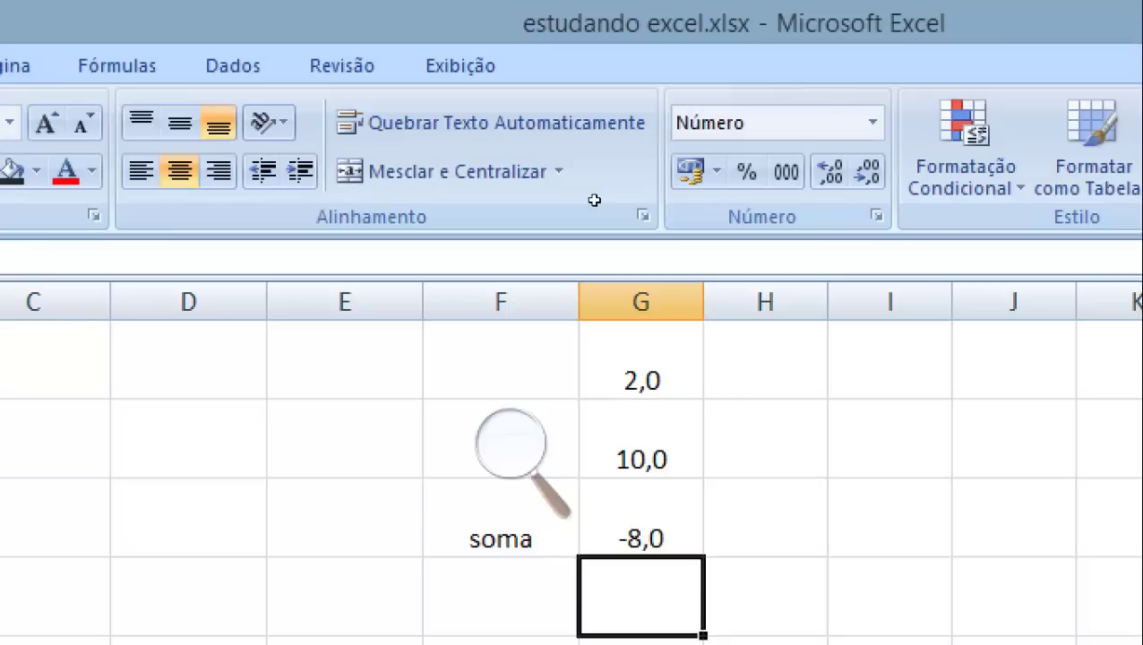
- Change G3's formula to multiplication, =G1*G2
key("Up")
key("F2")
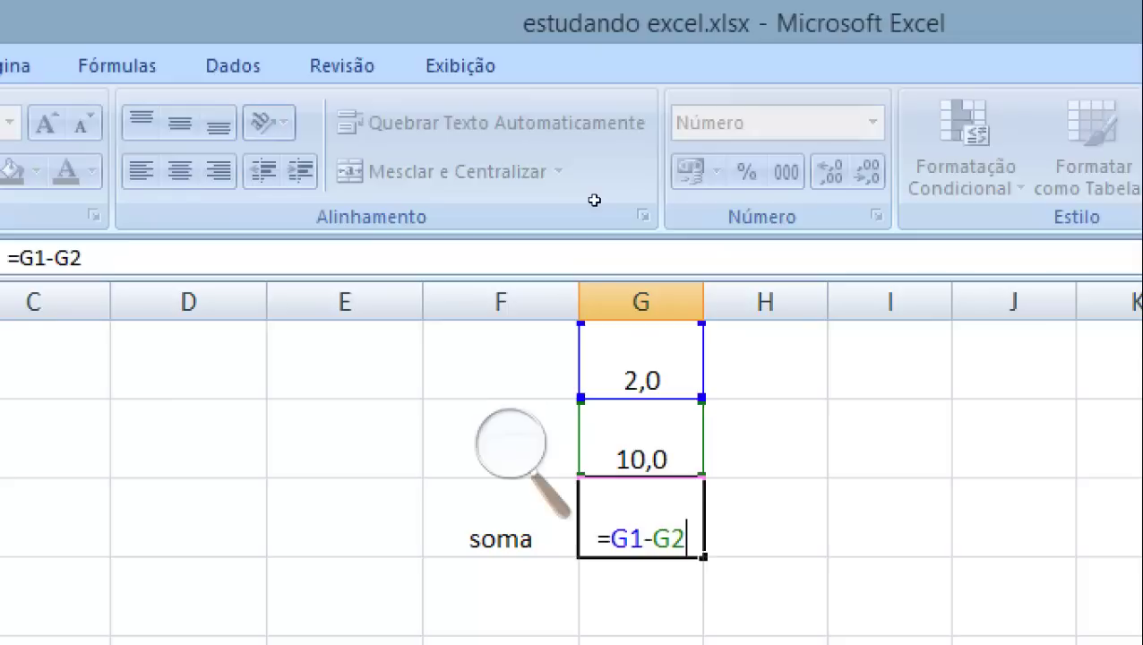
key("Left")
key("Left")
key("Left")
key("Right")
key("BackSpace")
type("*")
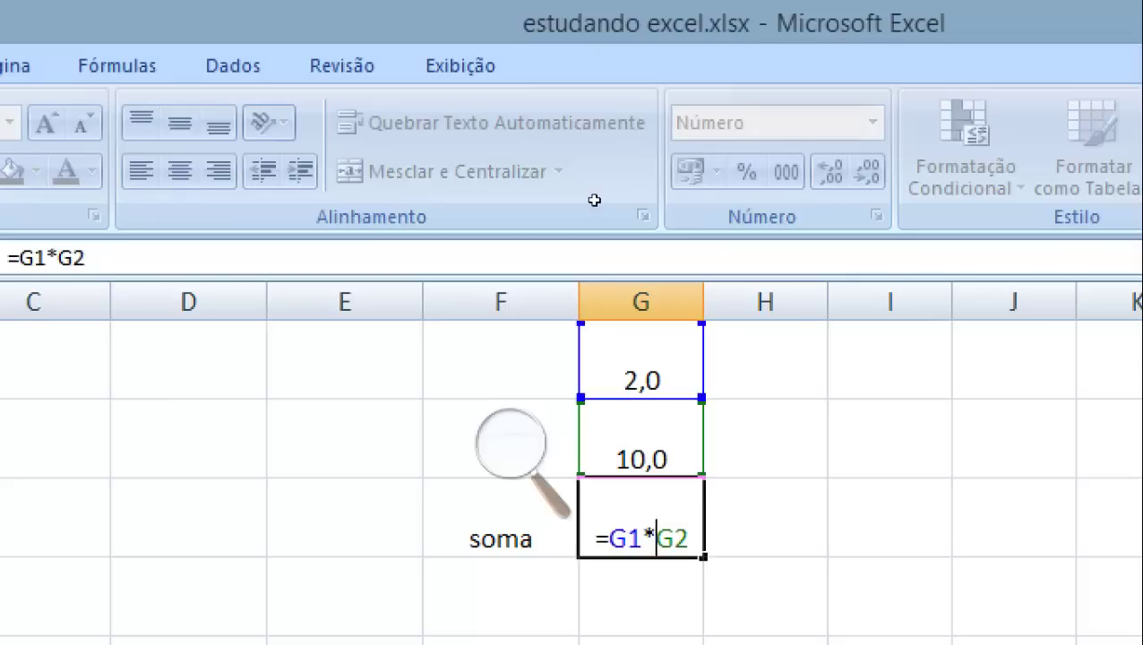
key("Return")
- Change G3's formula to division, =G1/G2, showing 0,2
key("Up")
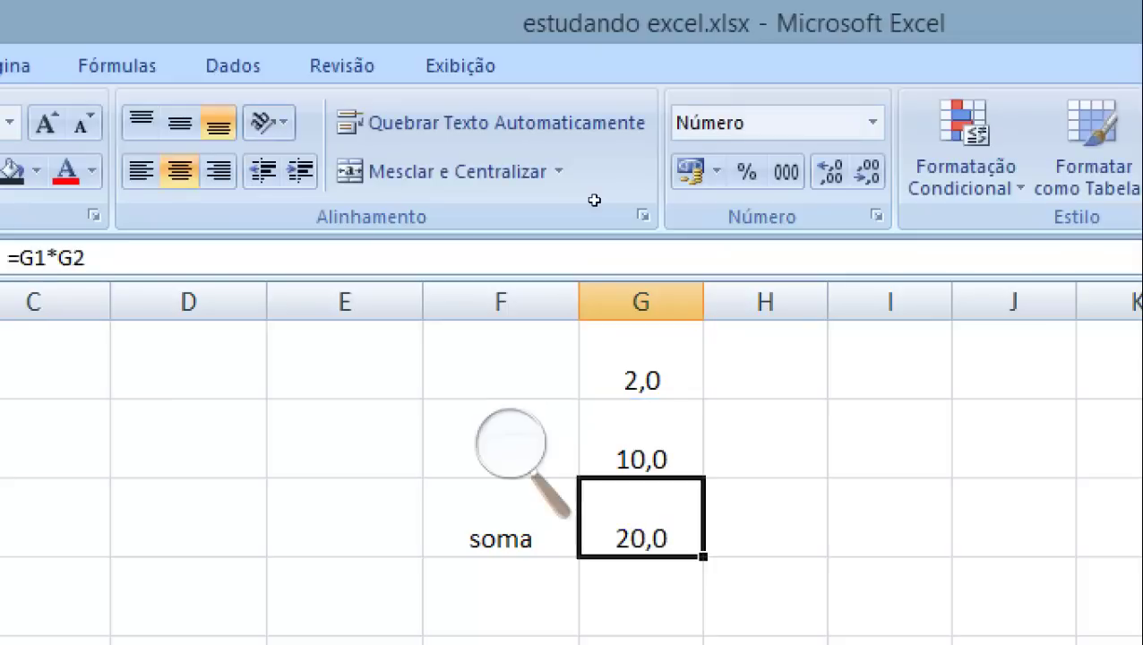
key("F2")
key("Left")
key("Left")
key("Left")
key("Right")
key("BackSpace")
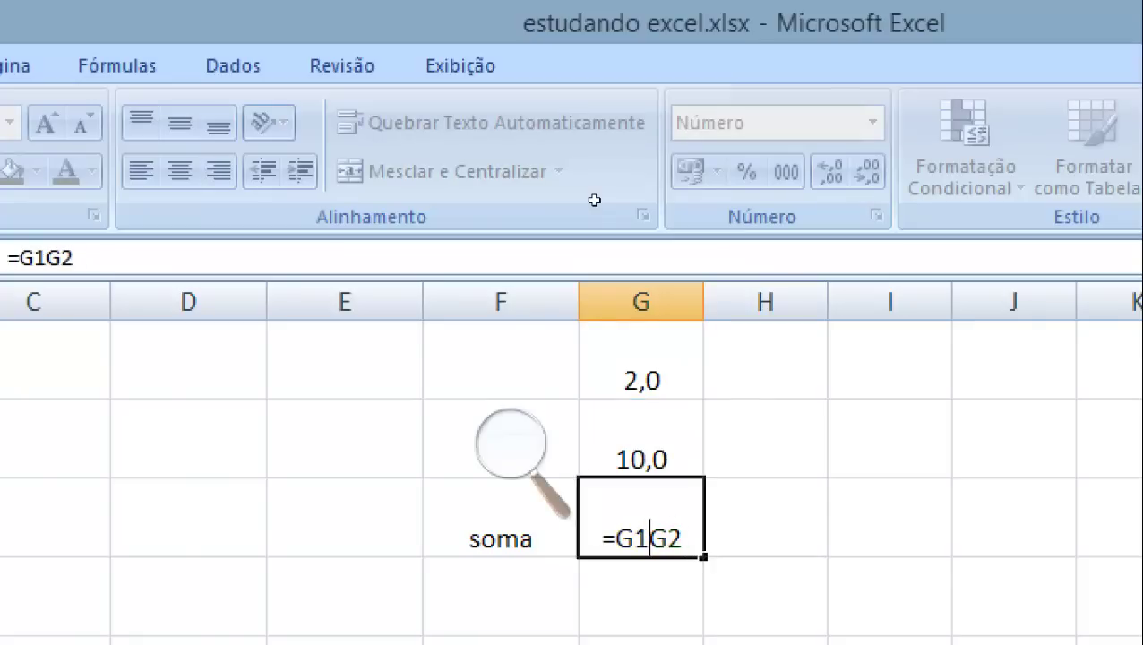
type("/")
key("Return")
key("Up")
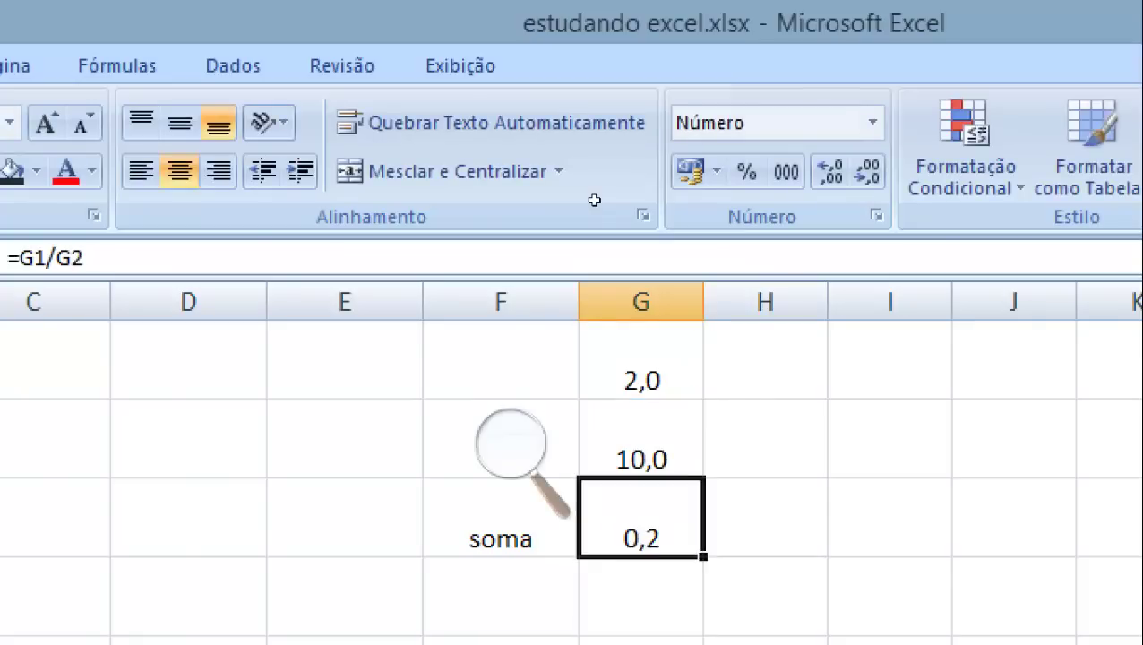
key("Up")
key("Right")
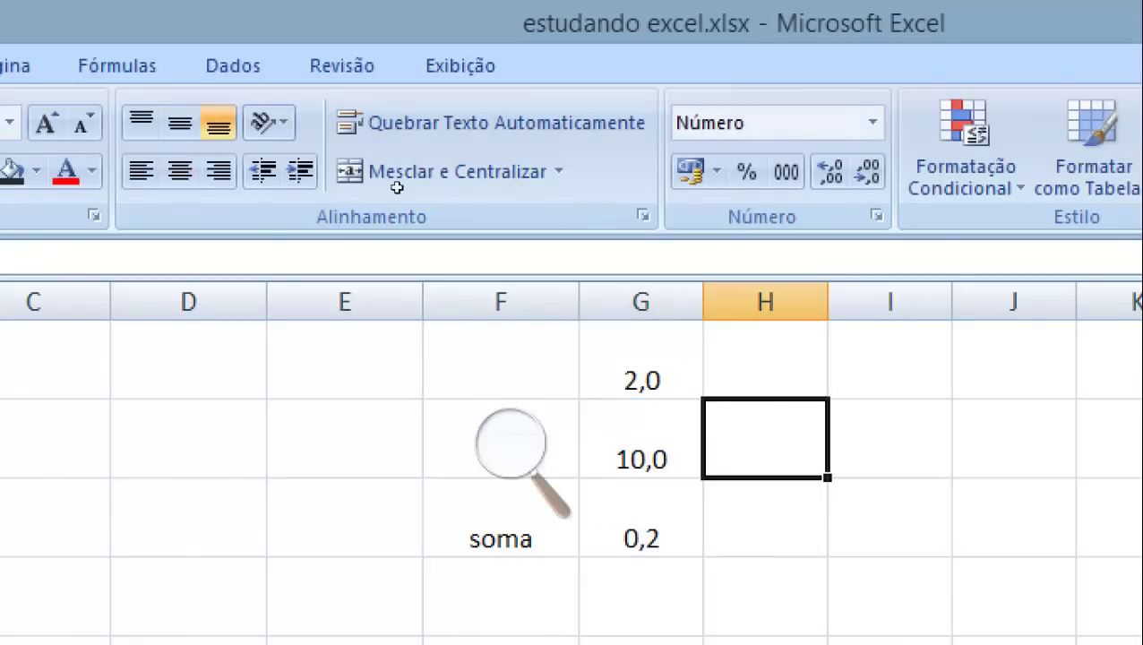
key("super+minus")
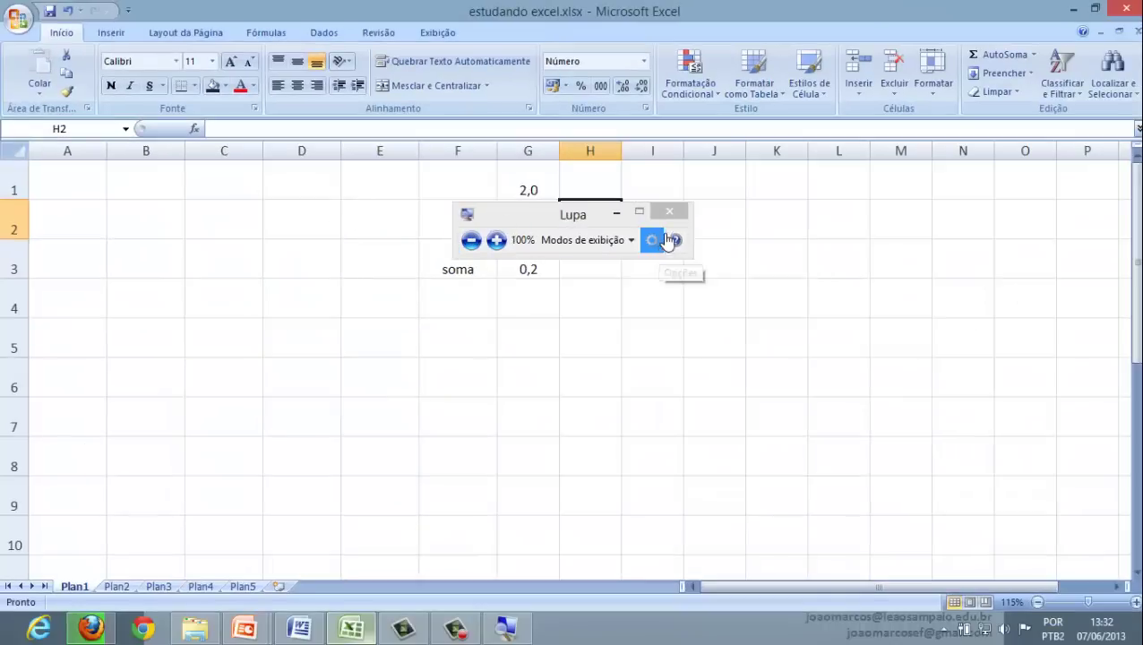
- Delete the block F1:I4 holding soma, 2, 10 and the formula, then select B2
left_click(658, 260)
left_click_drag(659, 298, 475, 198)
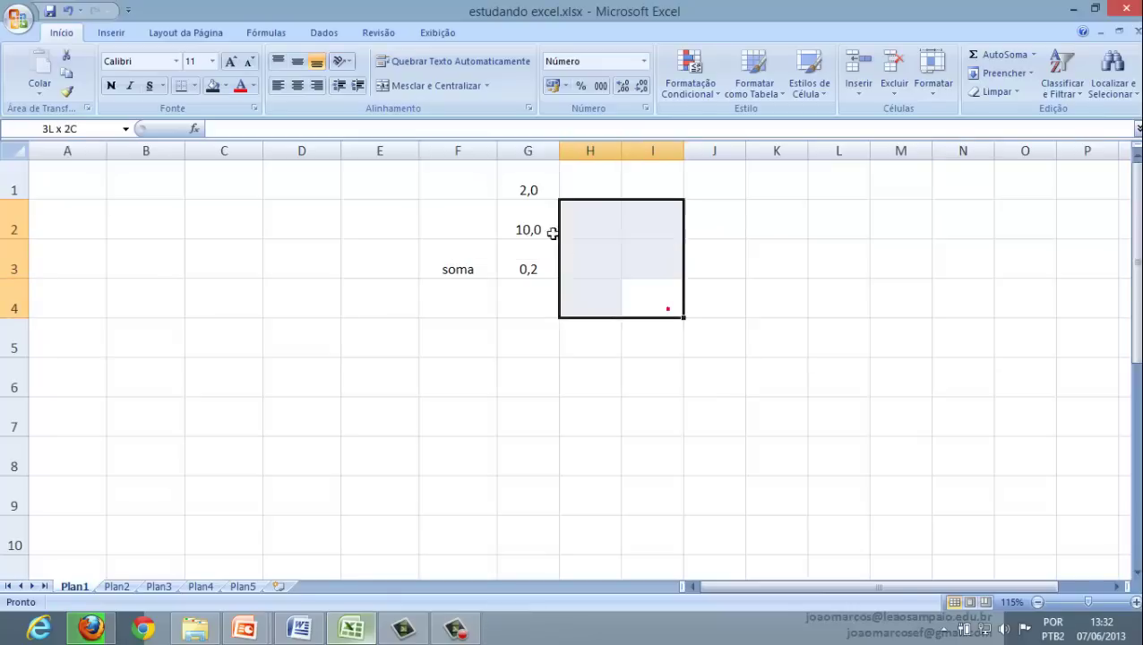
key("Delete")
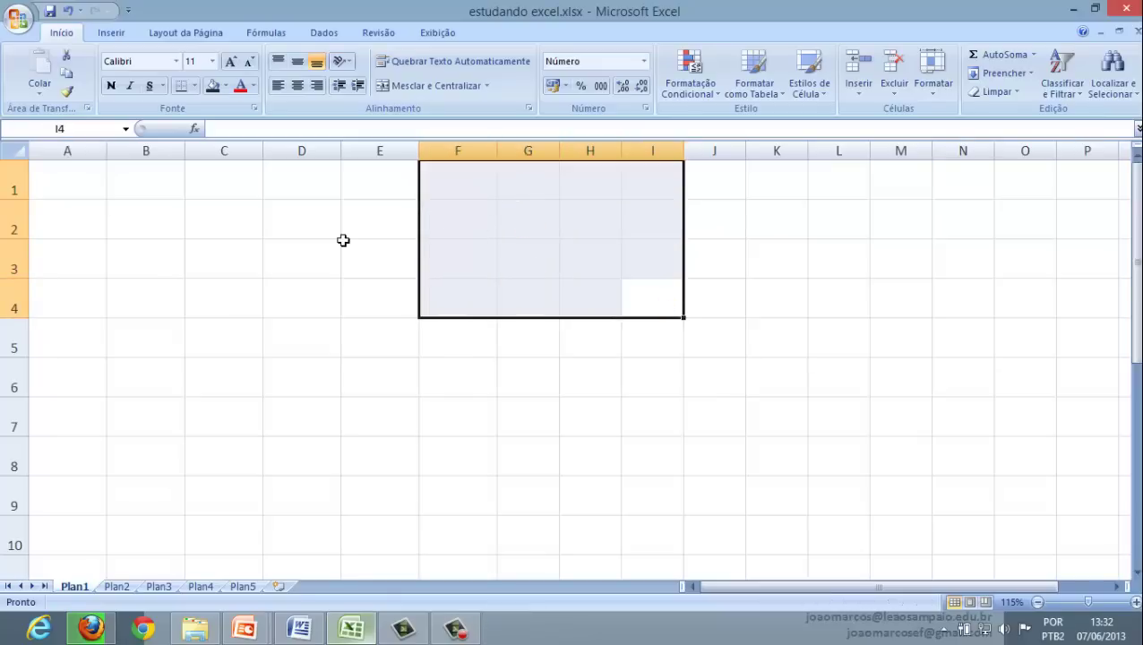
left_click(159, 226)
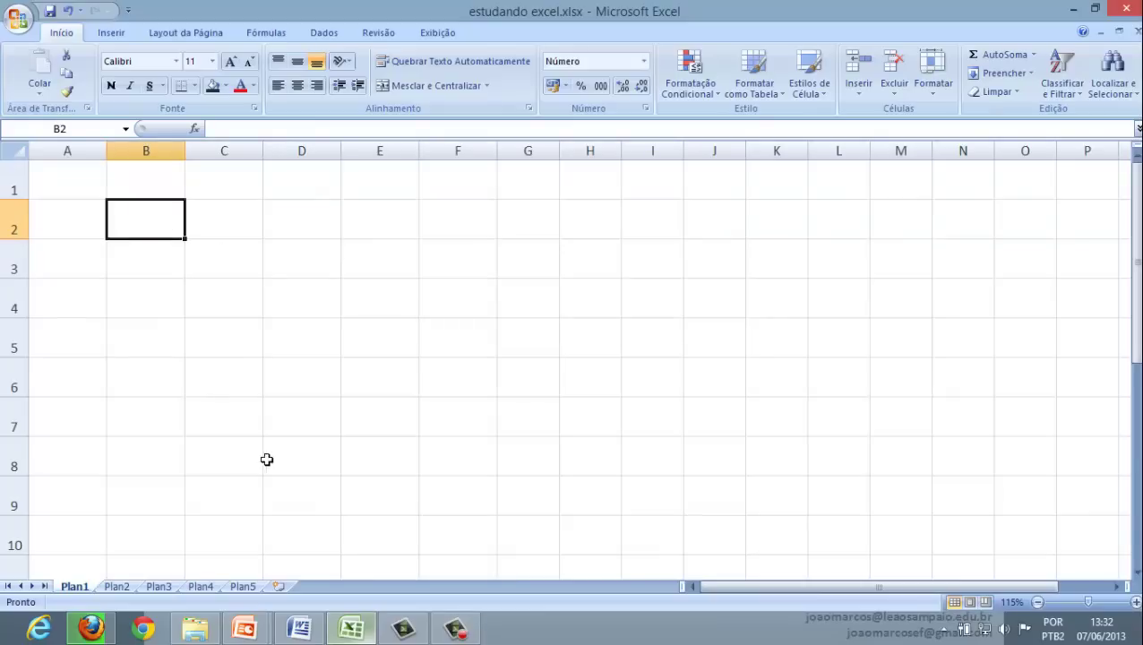
left_click_drag(188, 240, 178, 229)
left_click(224, 232)
left_click(167, 232)
left_click(166, 231)
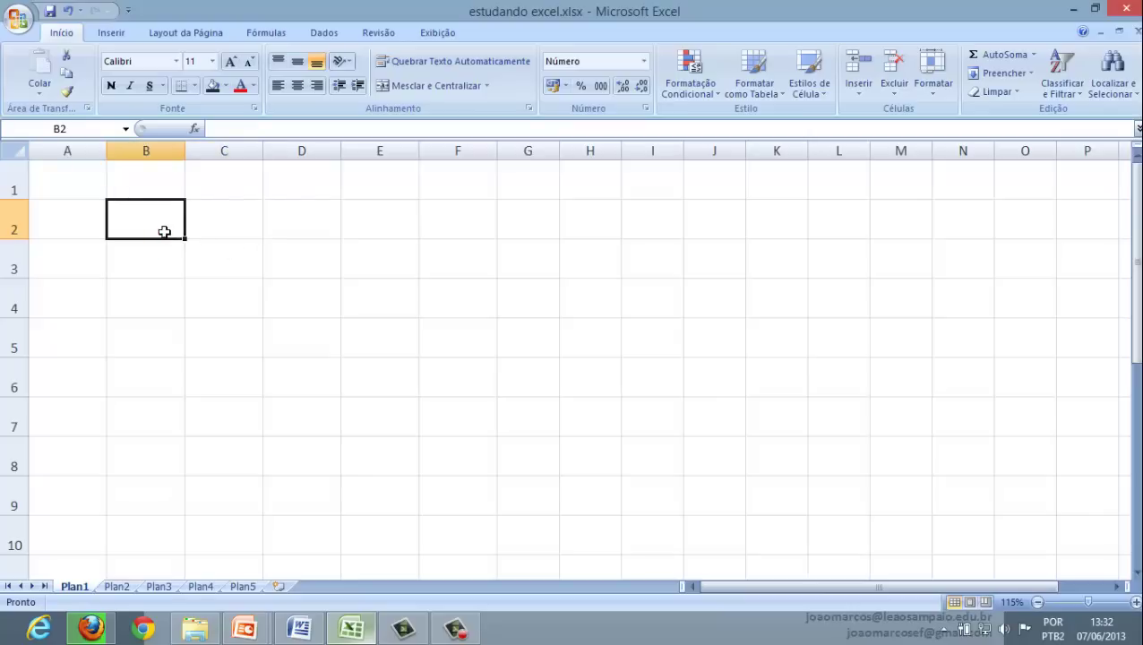